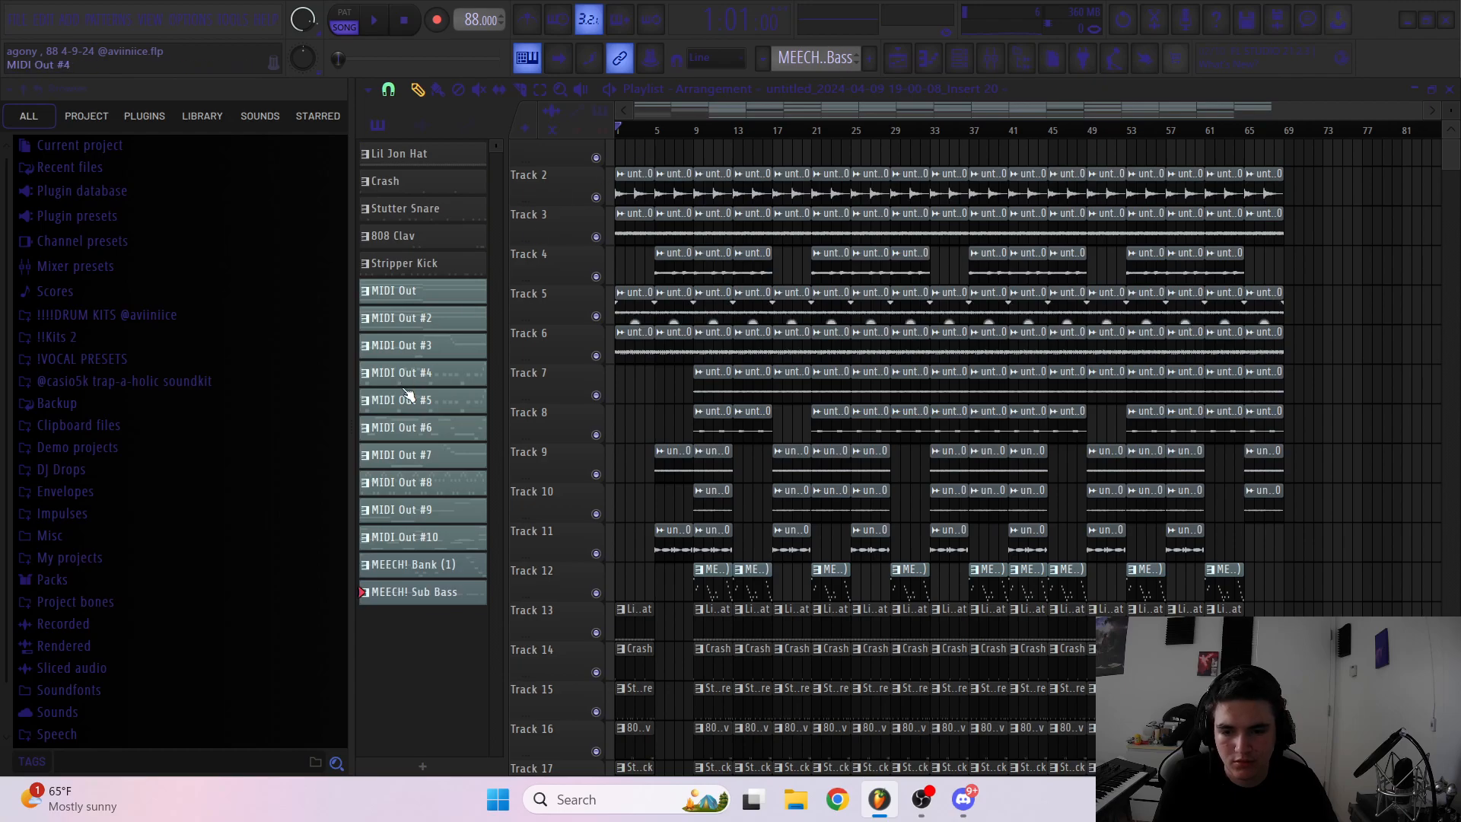
# Play the full arrangement with all playlist tracks in view
pyautogui.scroll(-5, 972, 261)
pyautogui.moveTo(1450, 108)
pyautogui.mouseDown()
pyautogui.moveTo(1450, 96)
pyautogui.moveTo(1448, 112)
pyautogui.mouseUp()
pyautogui.press('space')
pyautogui.scroll(6, 1101, 245)
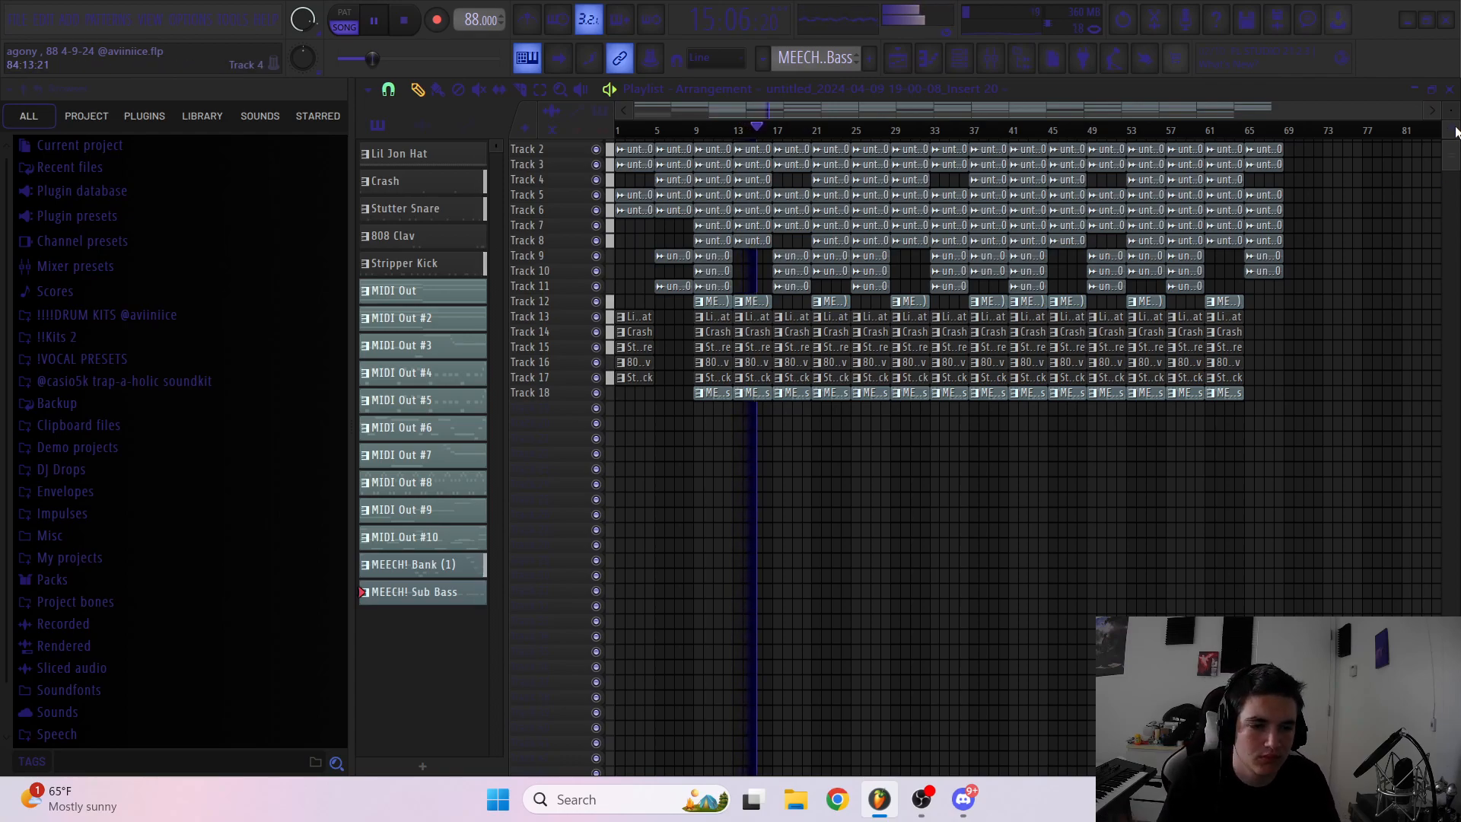
pyautogui.moveTo(1453, 125); pyautogui.dragTo(1454, 95)
# Place the MIDI Out pattern on Track 1 at bar 9, and loop bars 9 to 13 with only Tracks 1 and 2 audible
pyautogui.moveTo(1387, 476); pyautogui.dragTo(541, 90)
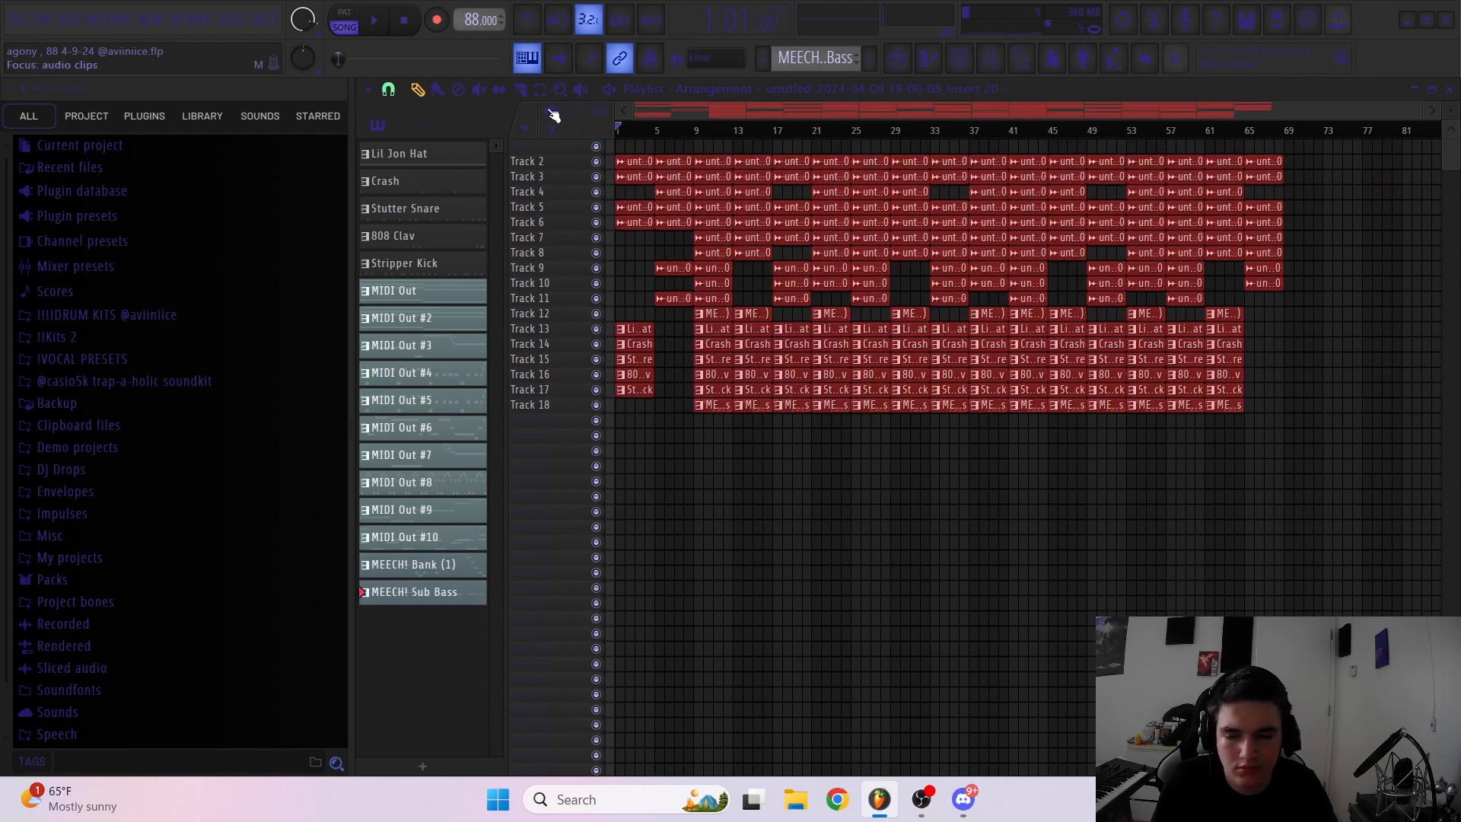
pyautogui.click(702, 145)
pyautogui.moveTo(699, 132); pyautogui.dragTo(752, 137)
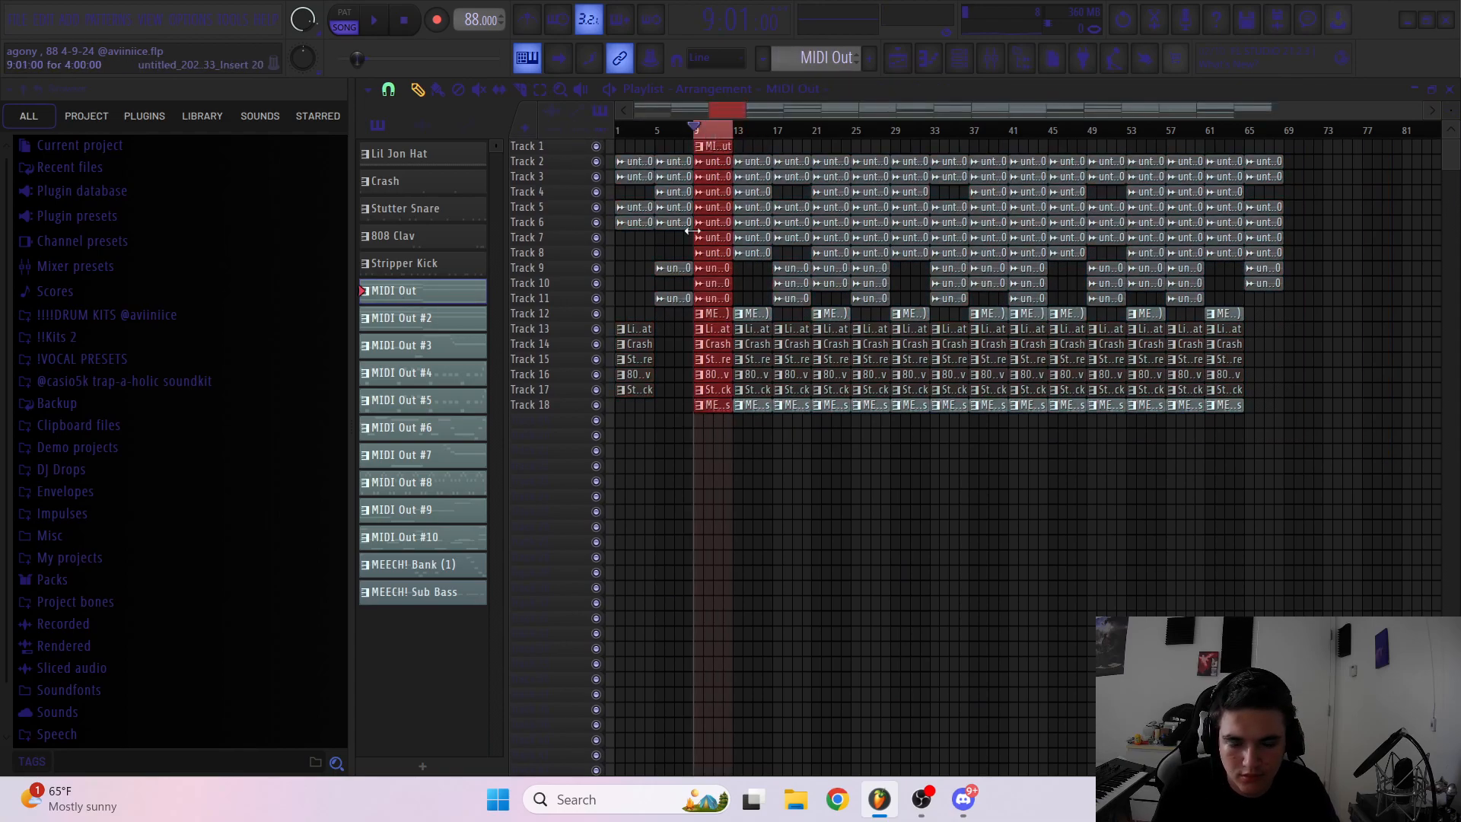
pyautogui.scroll(4, 697, 228)
pyautogui.rightClick(596, 161)
pyautogui.click(597, 146)
# Play the MIDI Out pattern in the piano roll and highlight its chord notes and the C4 bass note
pyautogui.doubleClick(749, 143)
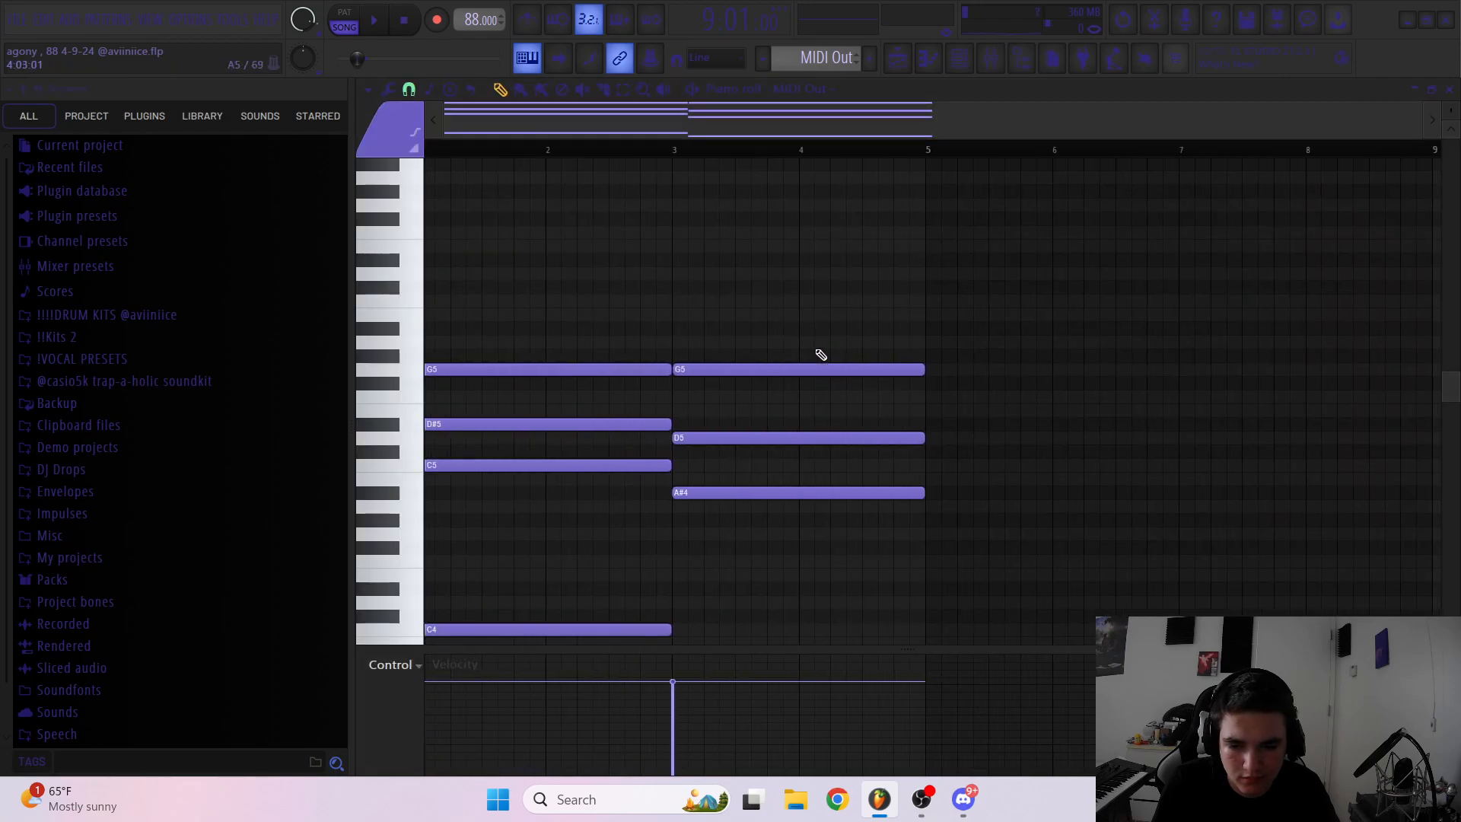
pyautogui.moveTo(1451, 115); pyautogui.dragTo(1451, 117)
pyautogui.scroll(1, 932, 343)
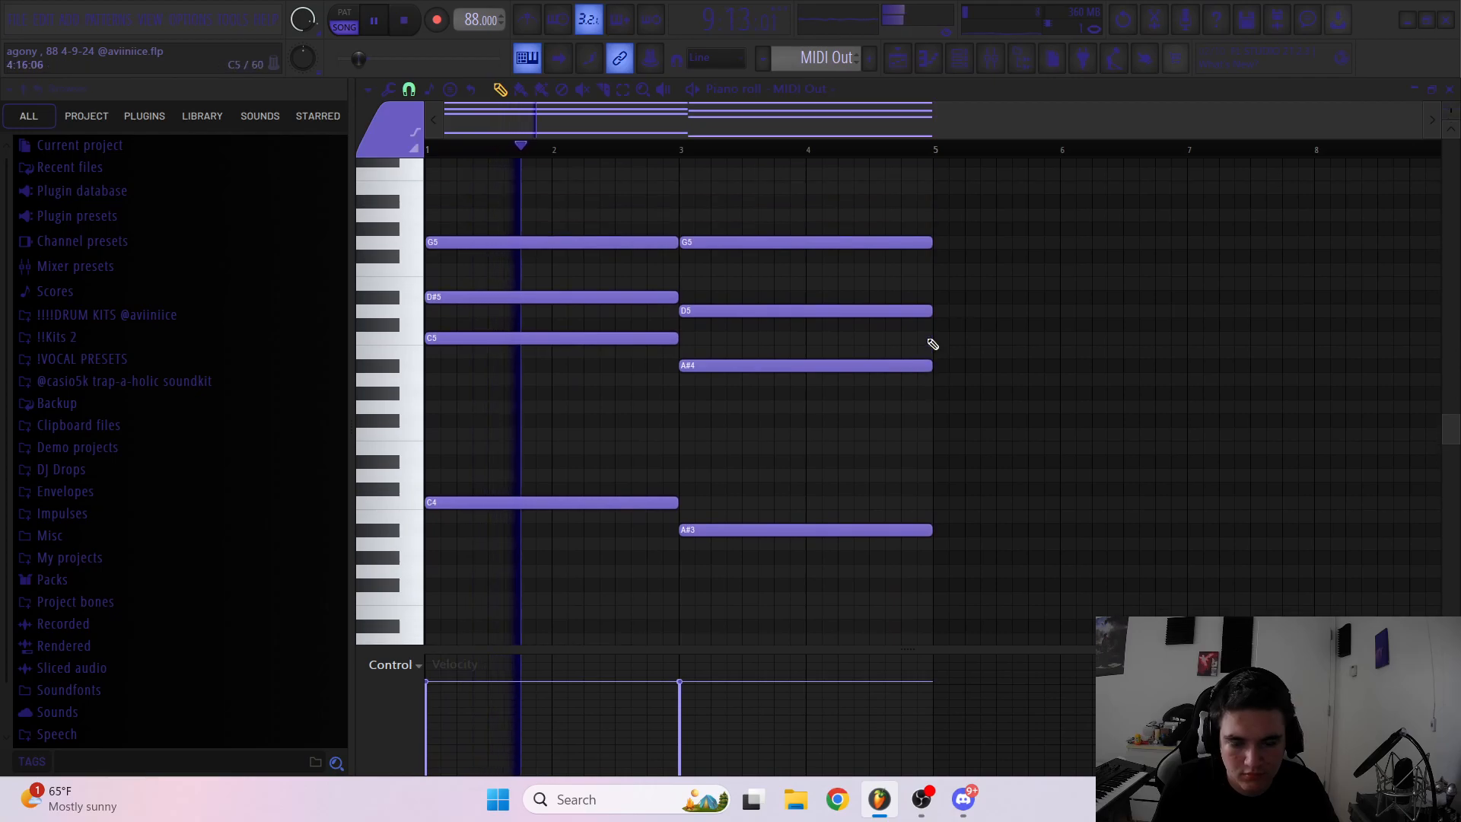
pyautogui.scroll(1, 933, 344)
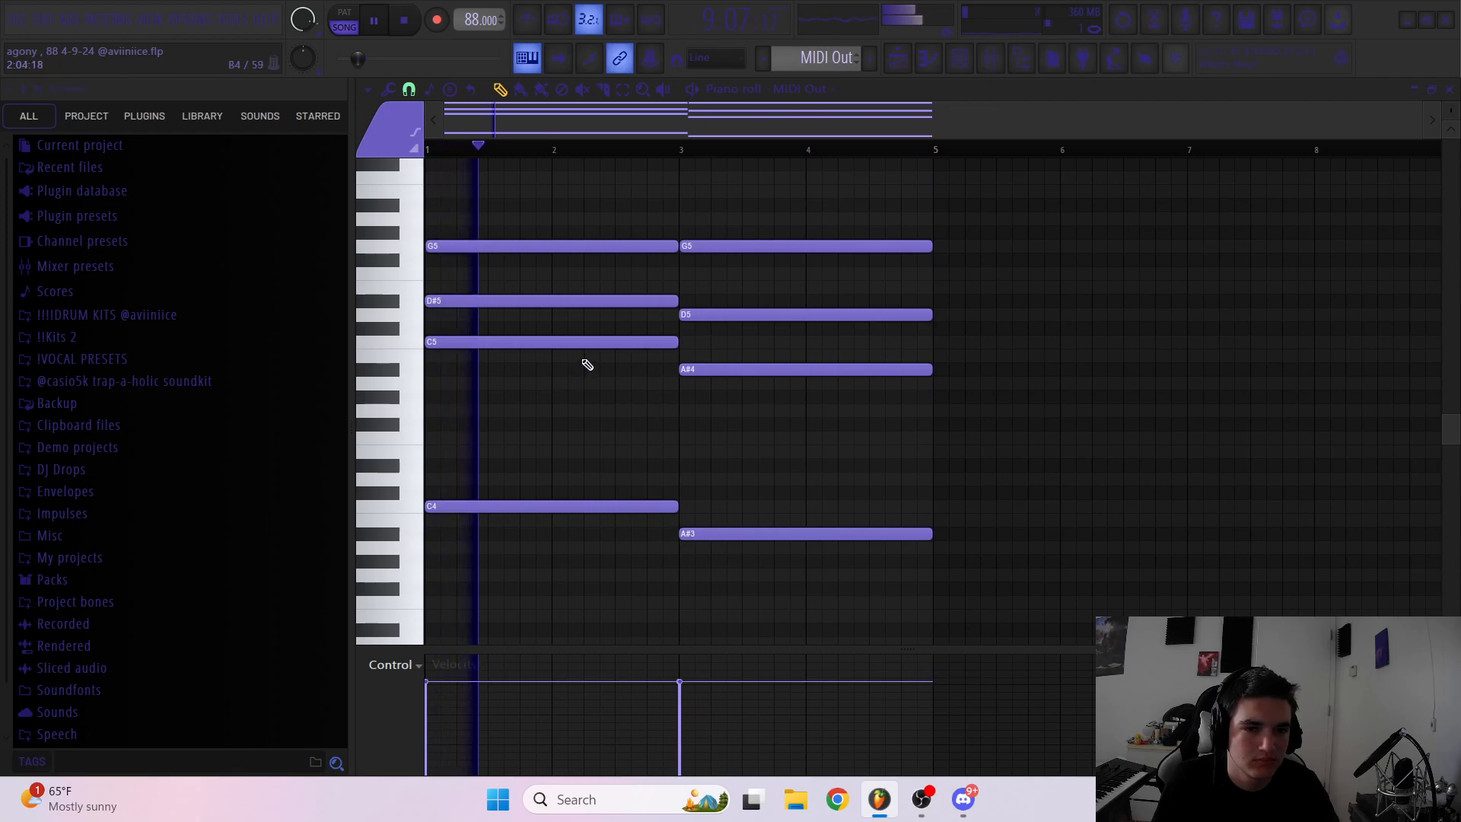
pyautogui.press('space')
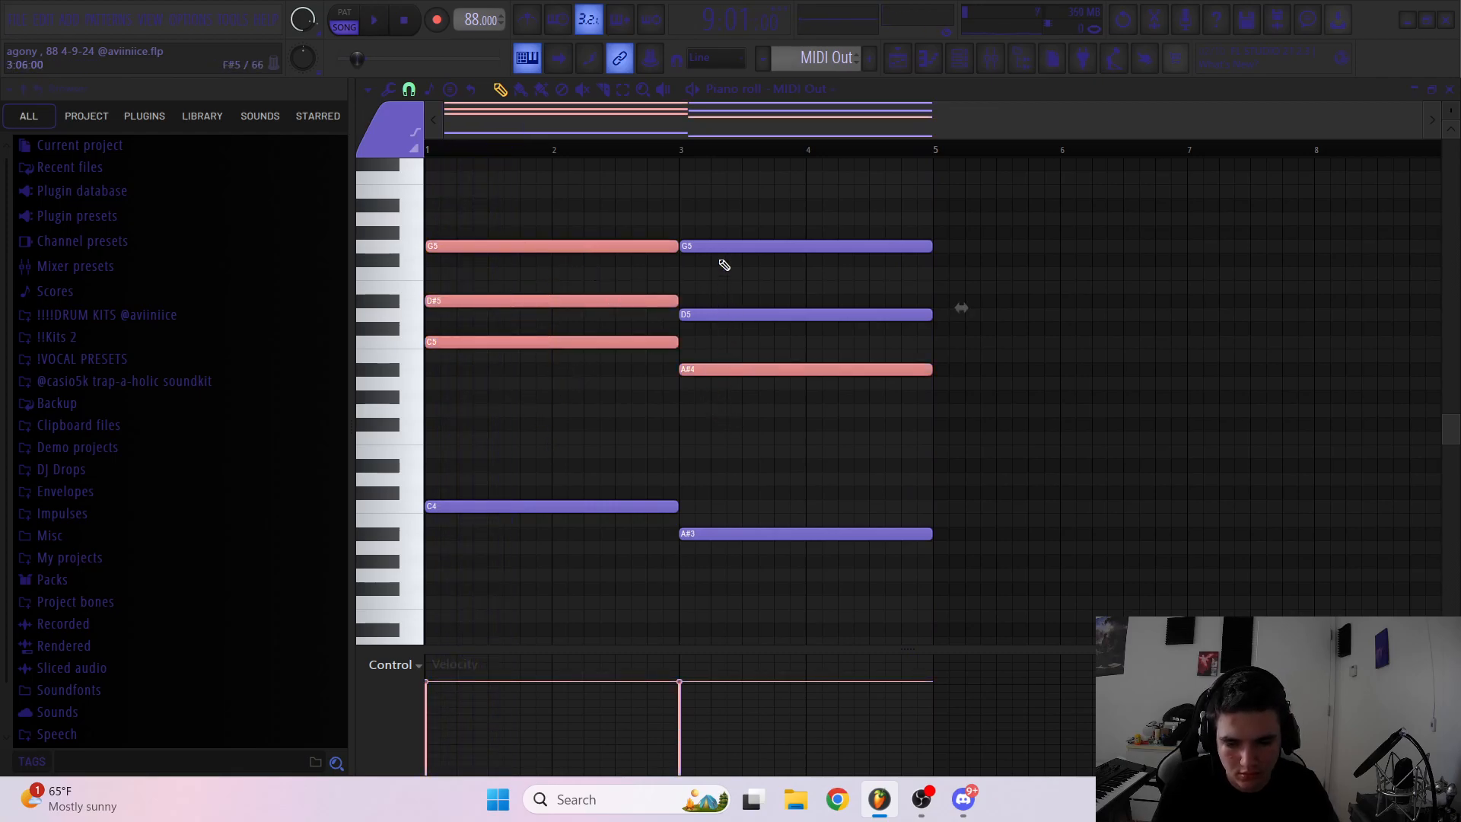
pyautogui.keyDown('ctrl'); pyautogui.click(637, 509); pyautogui.keyUp('ctrl')
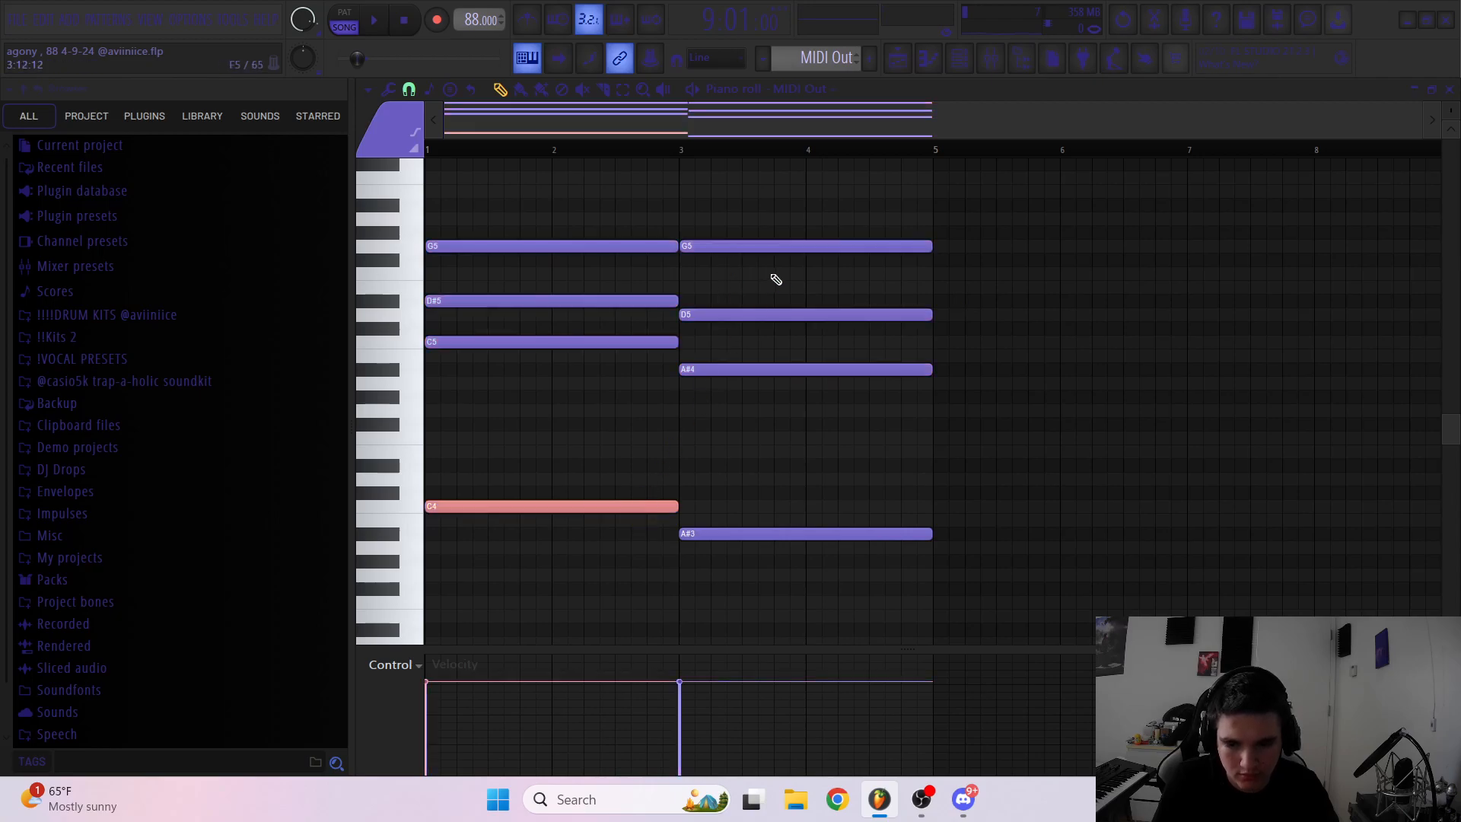
pyautogui.click(952, 66)
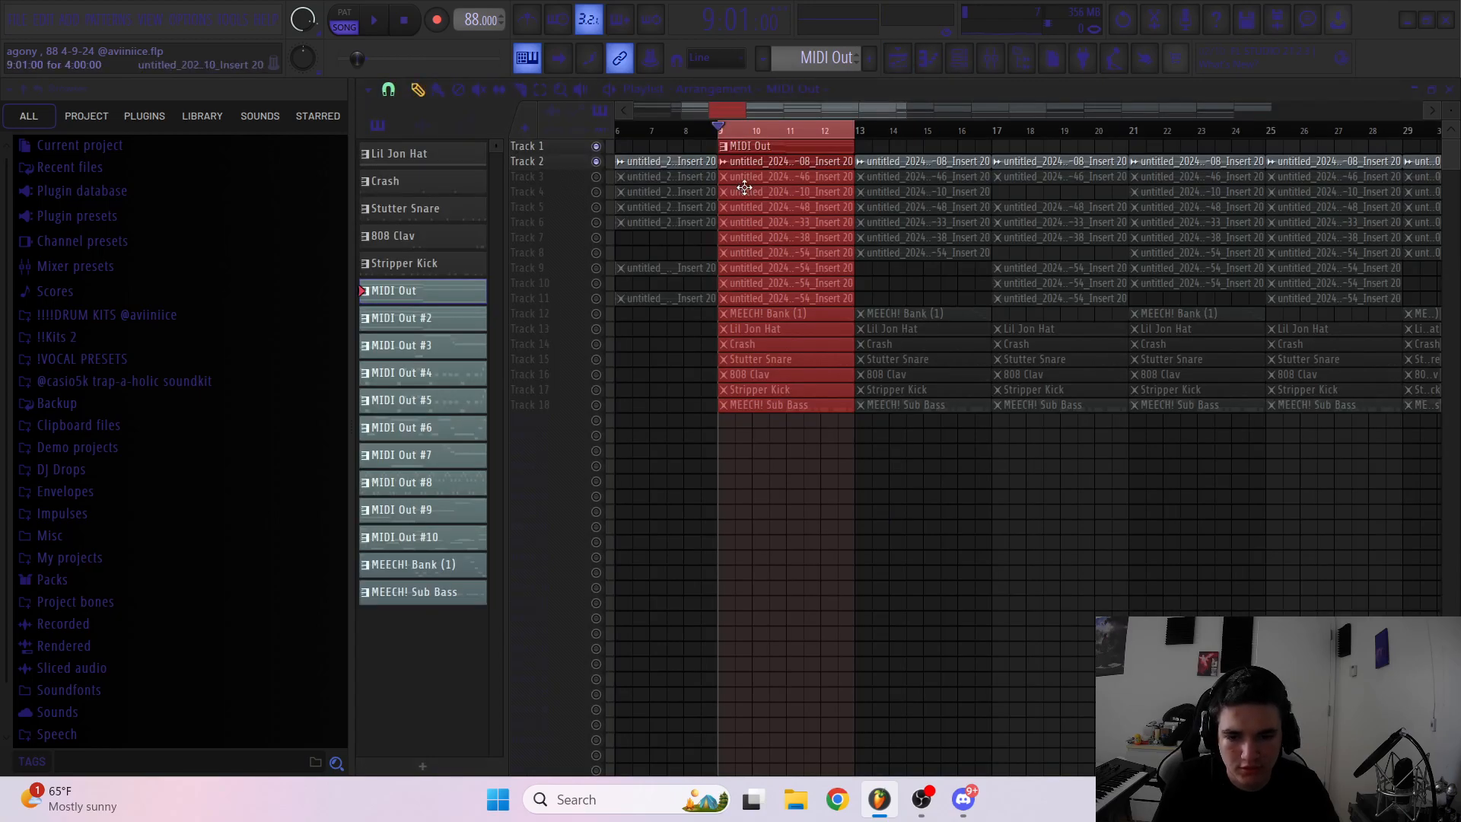
# Replace the Track 1 clip at bar 9 with the MIDI Out #2 pattern, keeping bars 9 to 13 as the loop range
pyautogui.moveTo(1448, 101); pyautogui.dragTo(1444, 110)
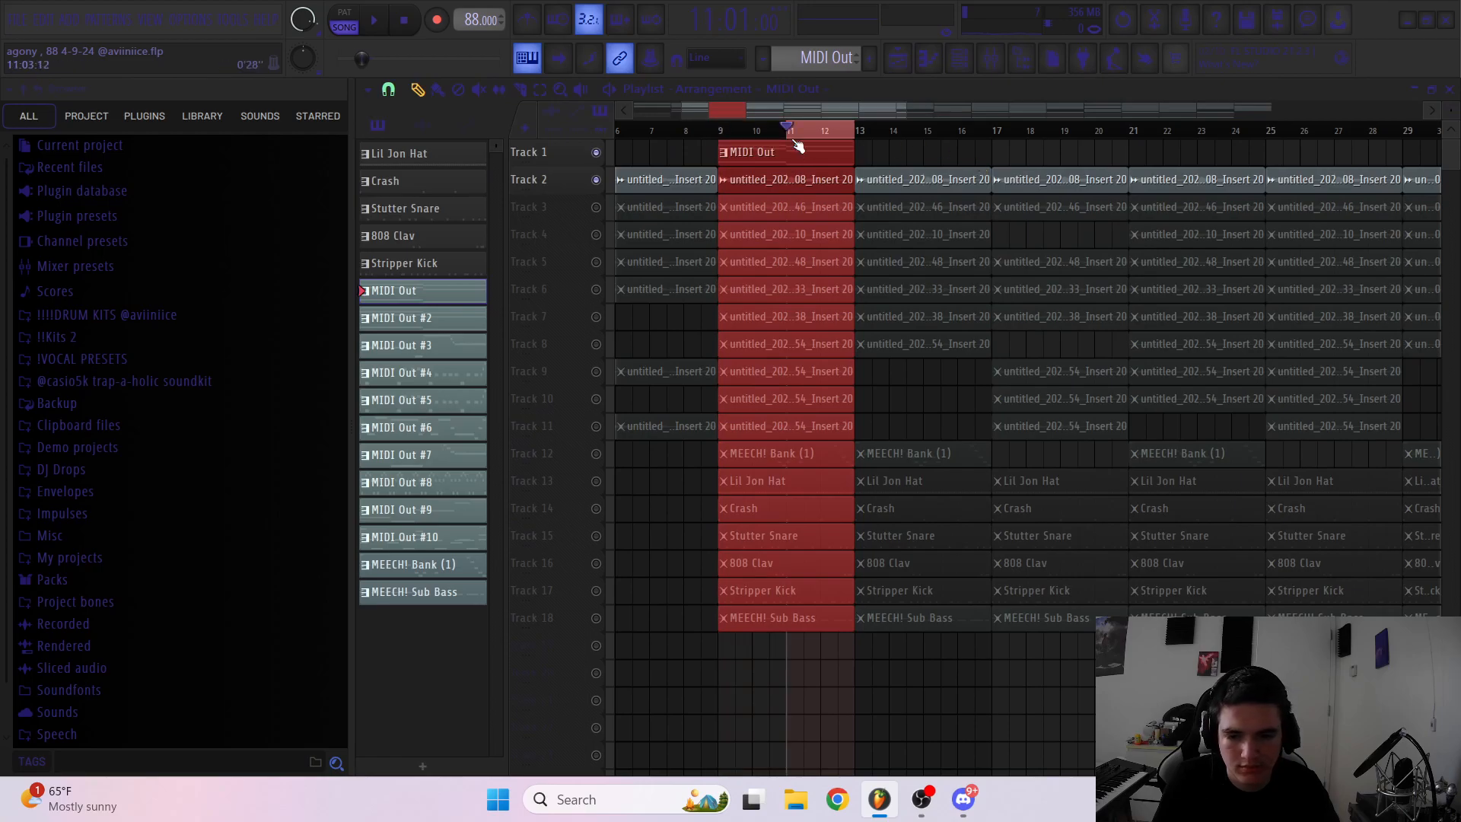
pyautogui.moveTo(719, 137); pyautogui.dragTo(844, 143)
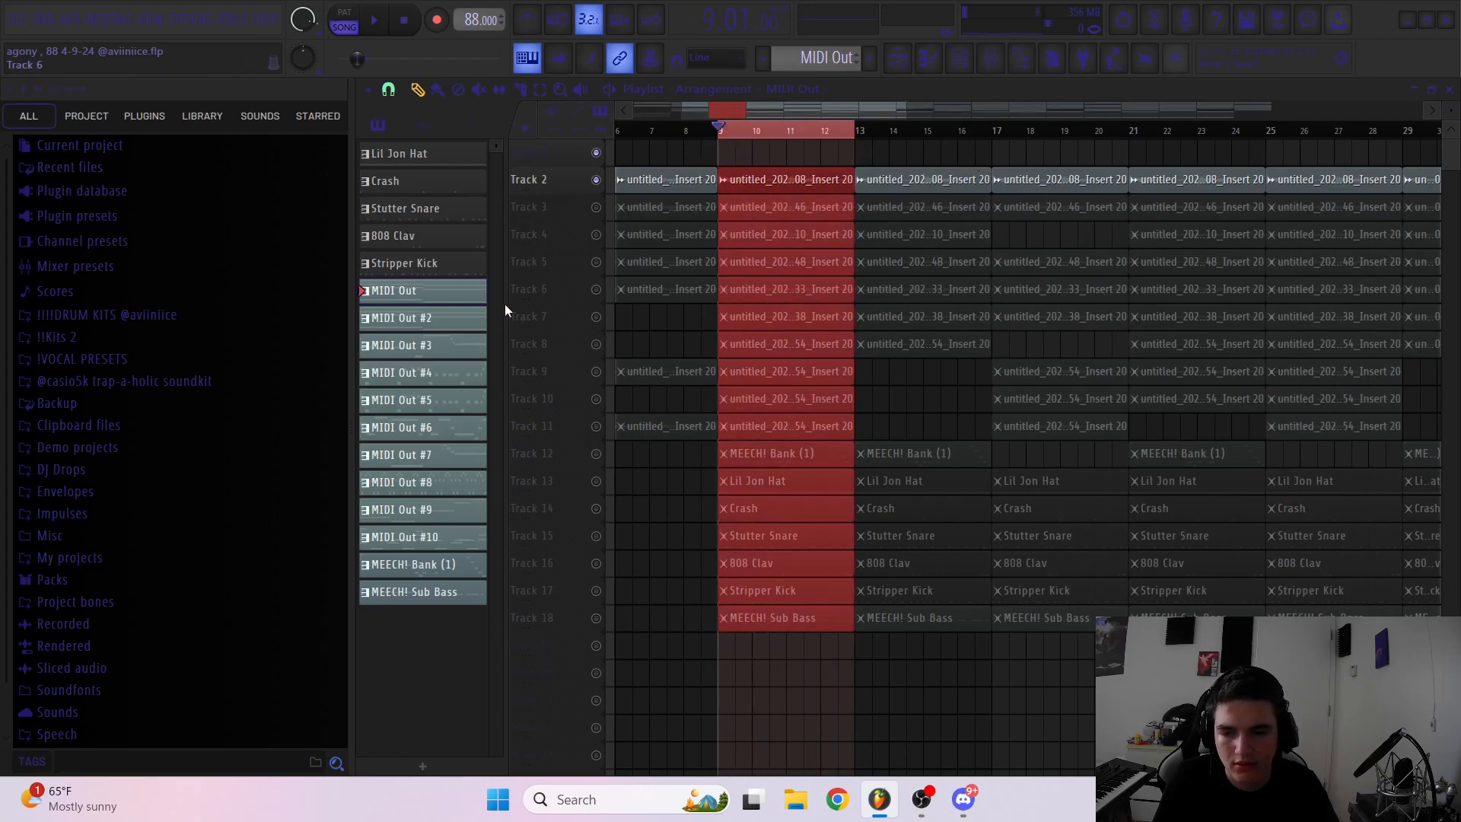
pyautogui.click(729, 151)
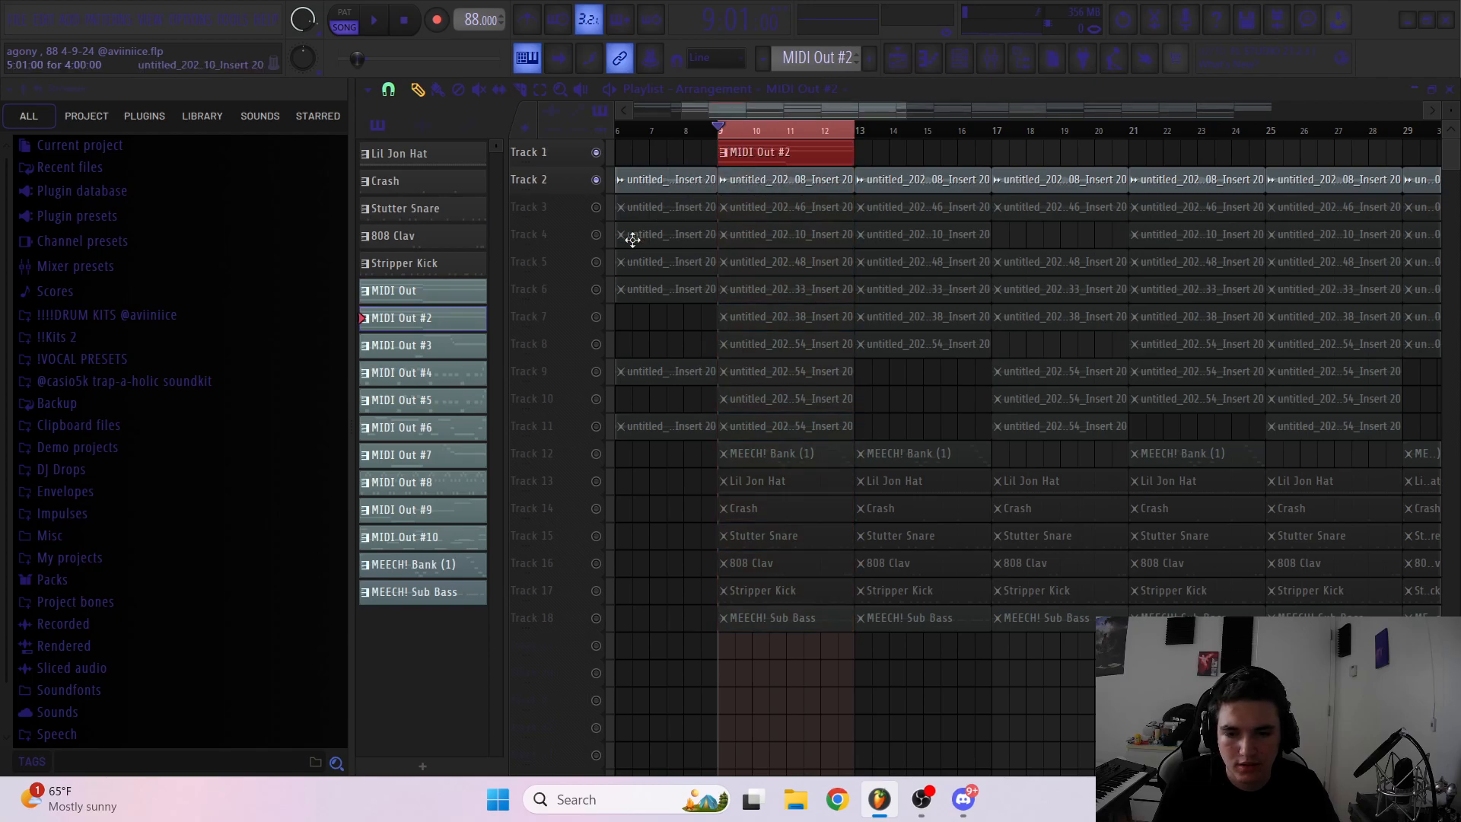
# Play the MIDI Out #2 pattern in the piano roll, and return to the playlist
pyautogui.doubleClick(770, 156)
pyautogui.scroll(3, 767, 280)
pyautogui.press('space')
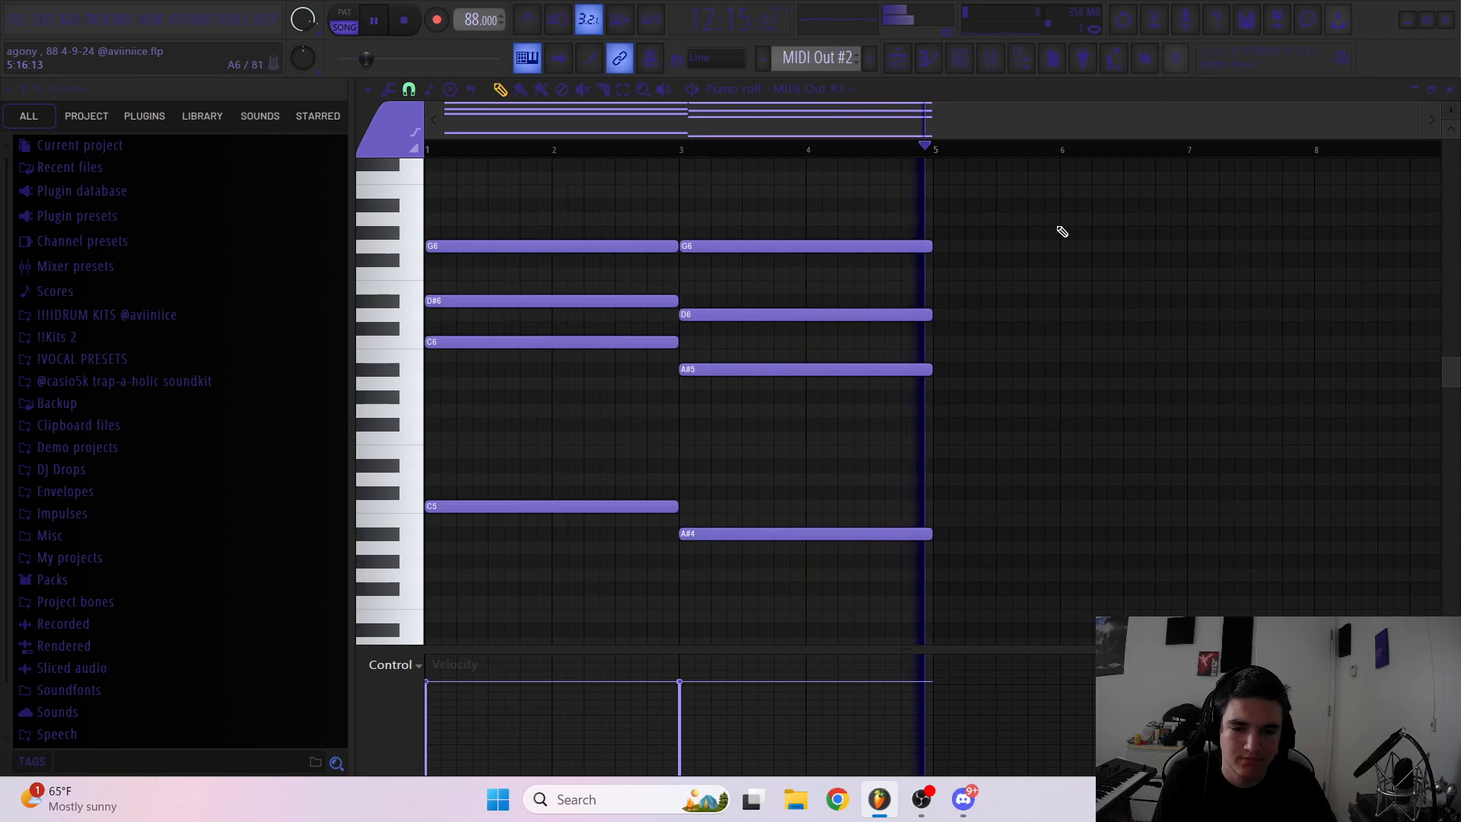
pyautogui.press('F5')
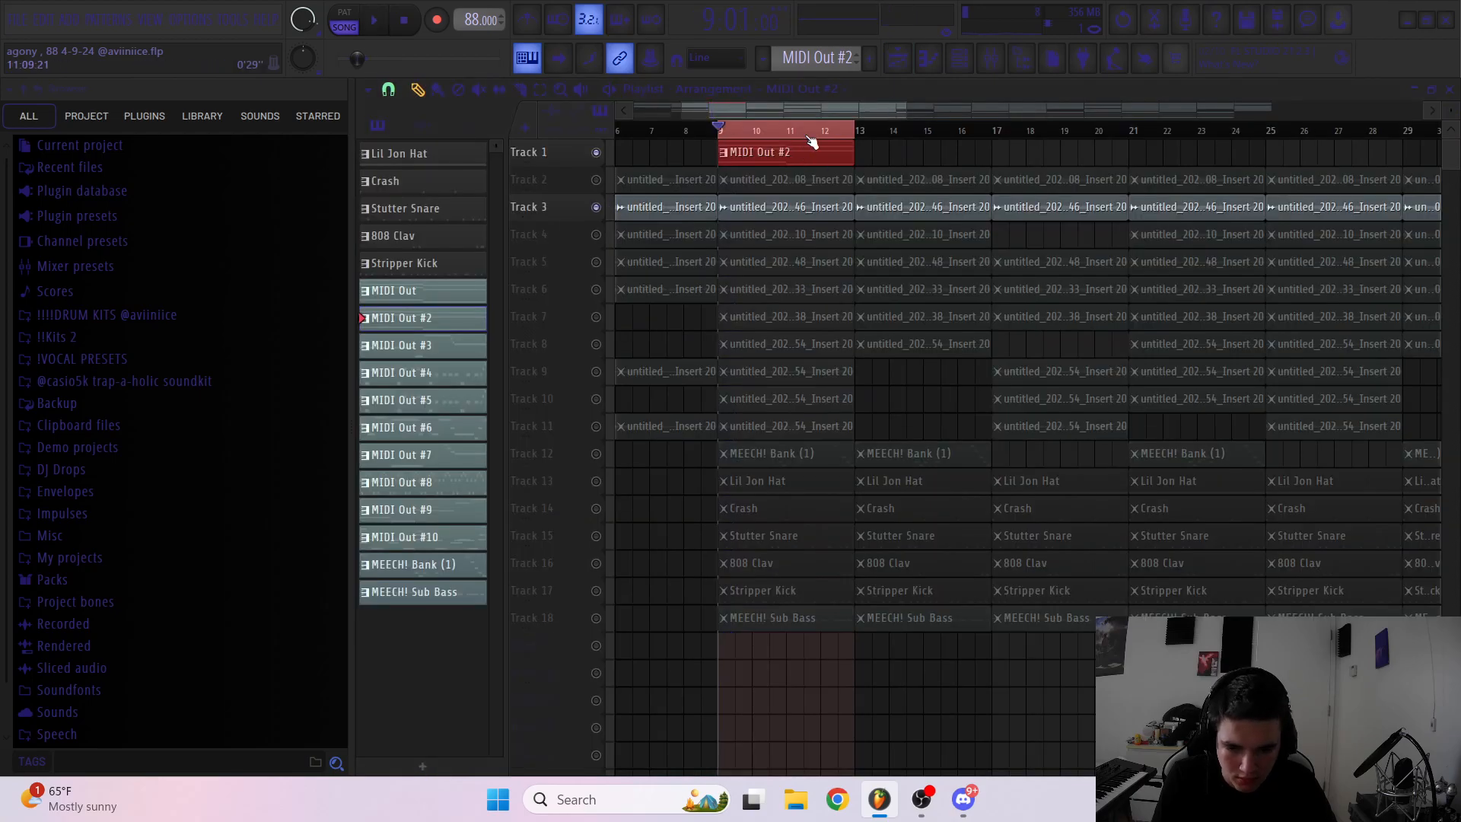
# With Track 4 soloed, replace the Track 1 clip at bar 9 with MIDI Out #3 and play it in the piano roll
pyautogui.rightClick(811, 144)
pyautogui.click(605, 241)
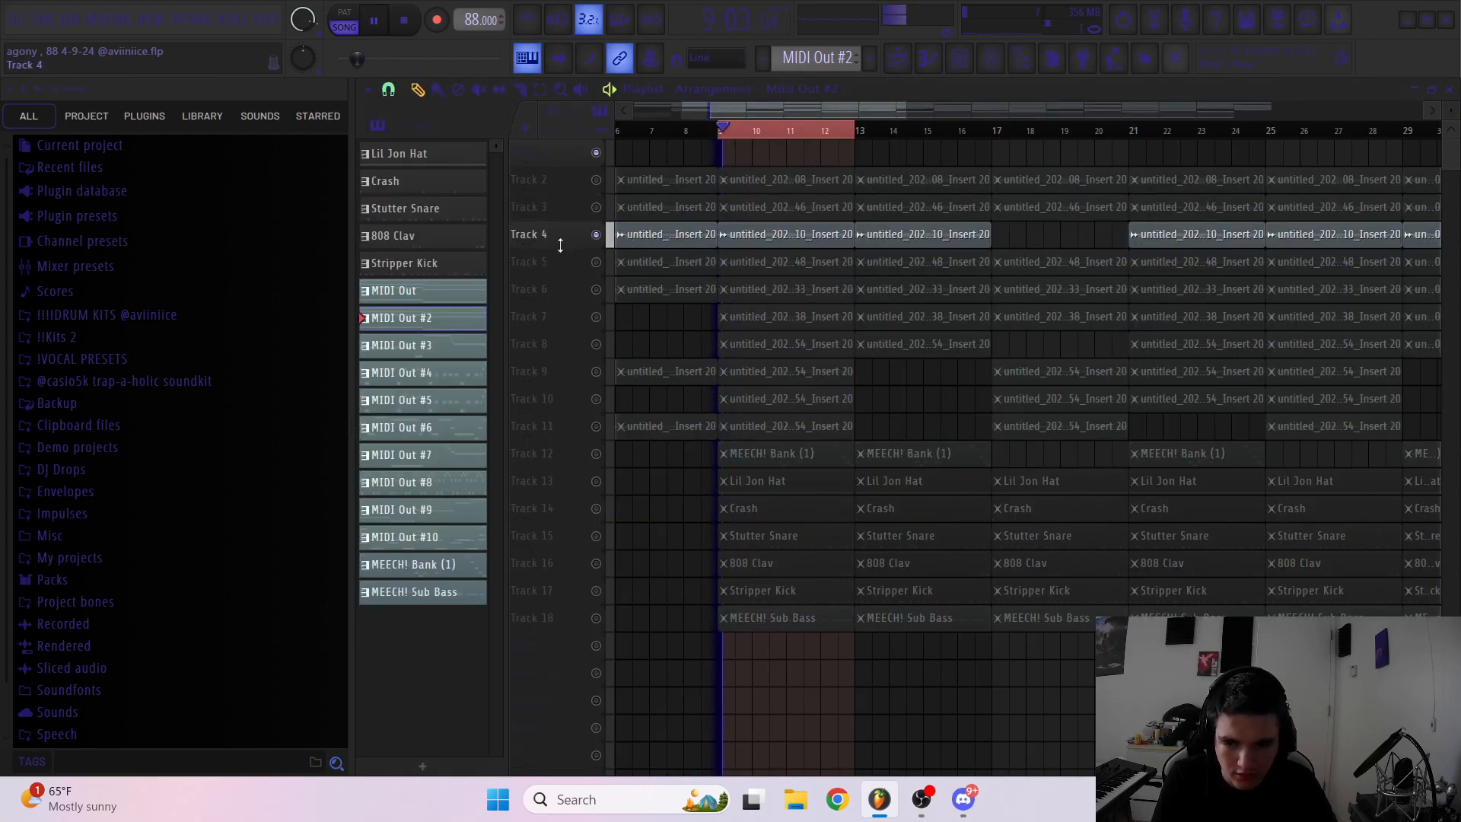
pyautogui.doubleClick(731, 146)
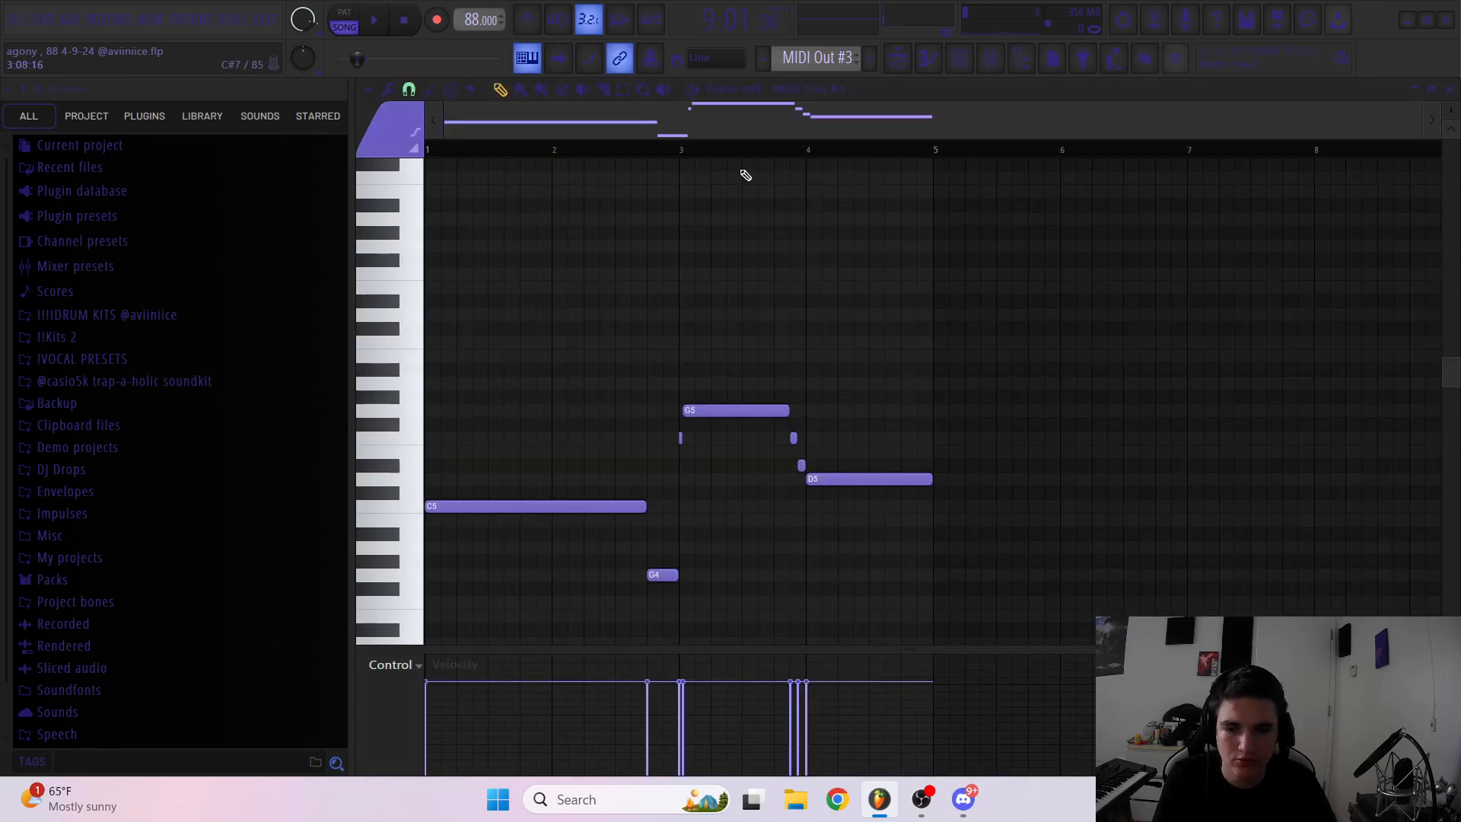
pyautogui.scroll(-2, 748, 339)
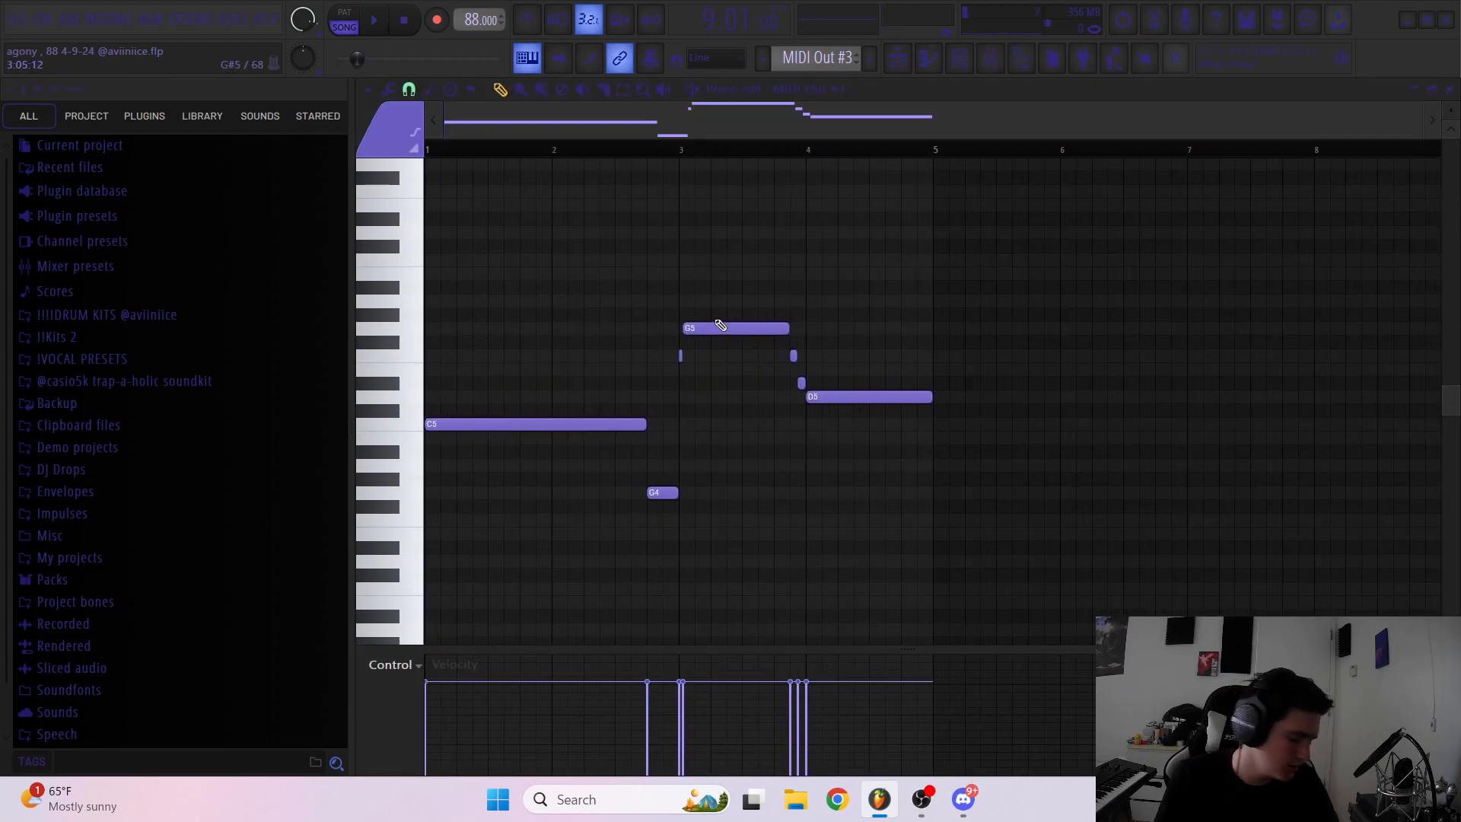
pyautogui.press('space')
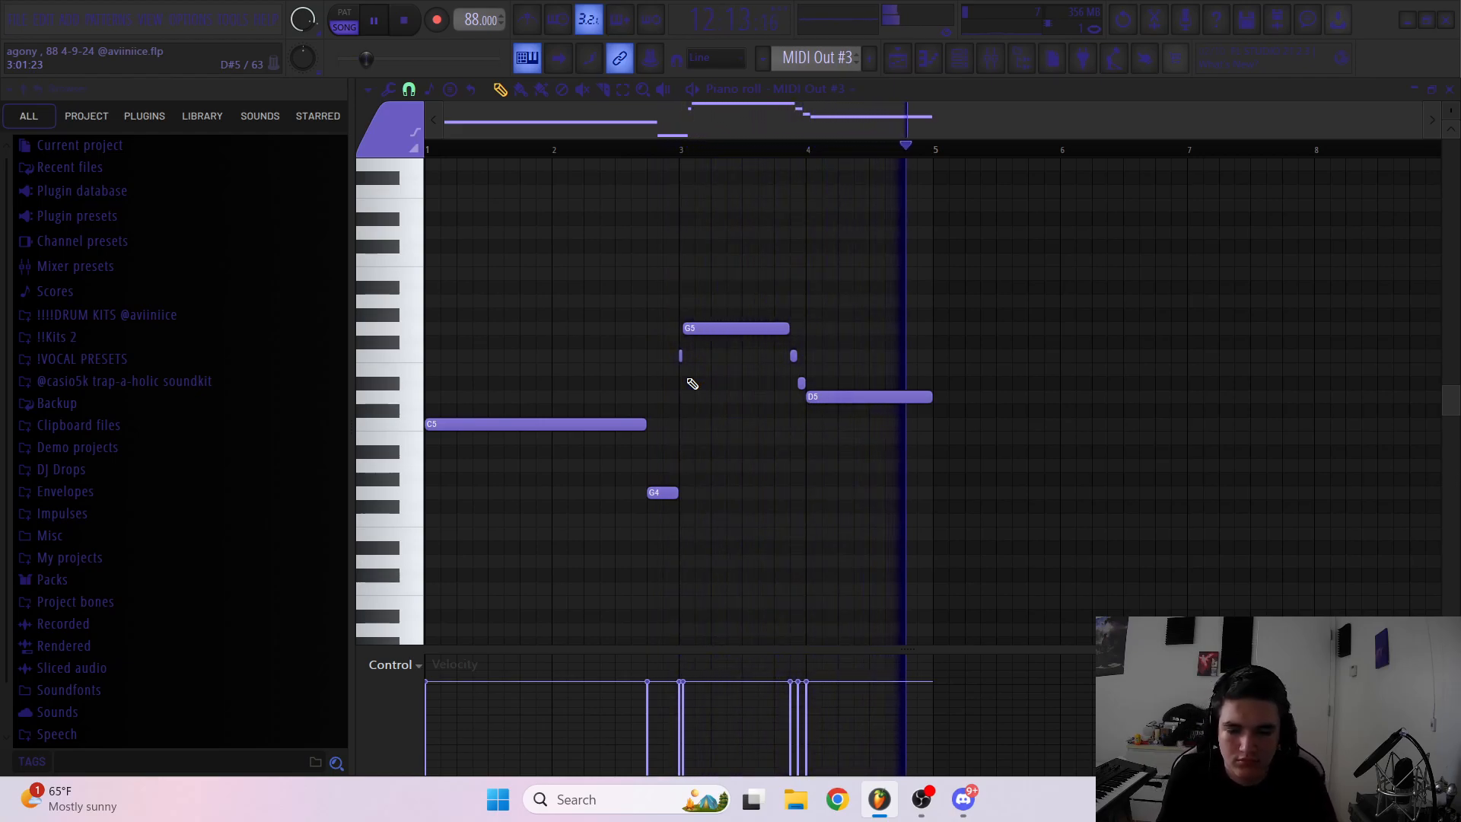
pyautogui.press('space')
pyautogui.click(898, 59)
# Replace the Track 1 clip at bar 9 with the MIDI Out #4 pattern and switch the solo to Track 5
pyautogui.doubleClick(752, 137)
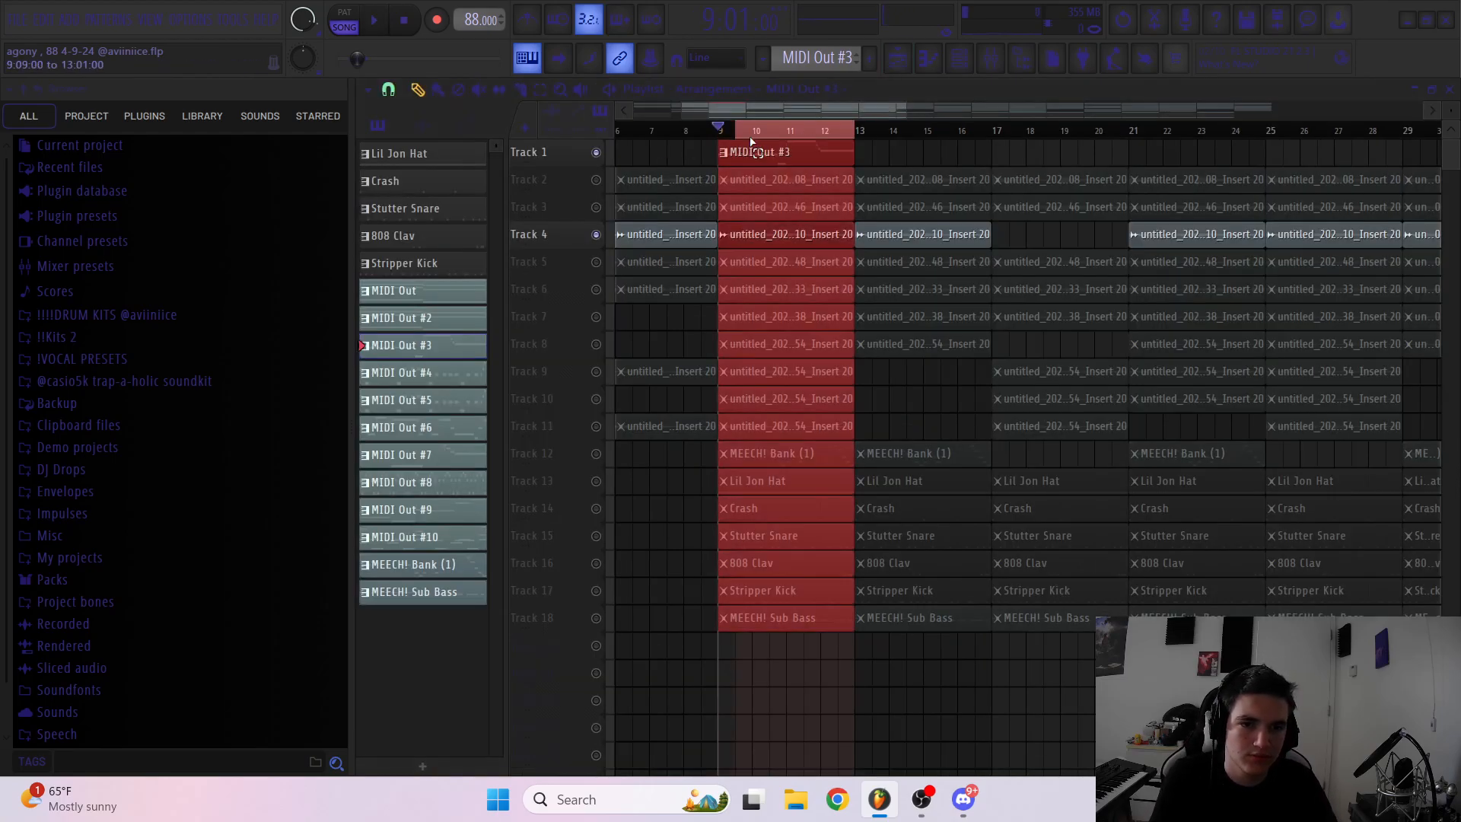
pyautogui.moveTo(725, 134)
pyautogui.mouseDown()
pyautogui.moveTo(840, 138)
pyautogui.moveTo(708, 138)
pyautogui.moveTo(724, 138)
pyautogui.mouseUp()
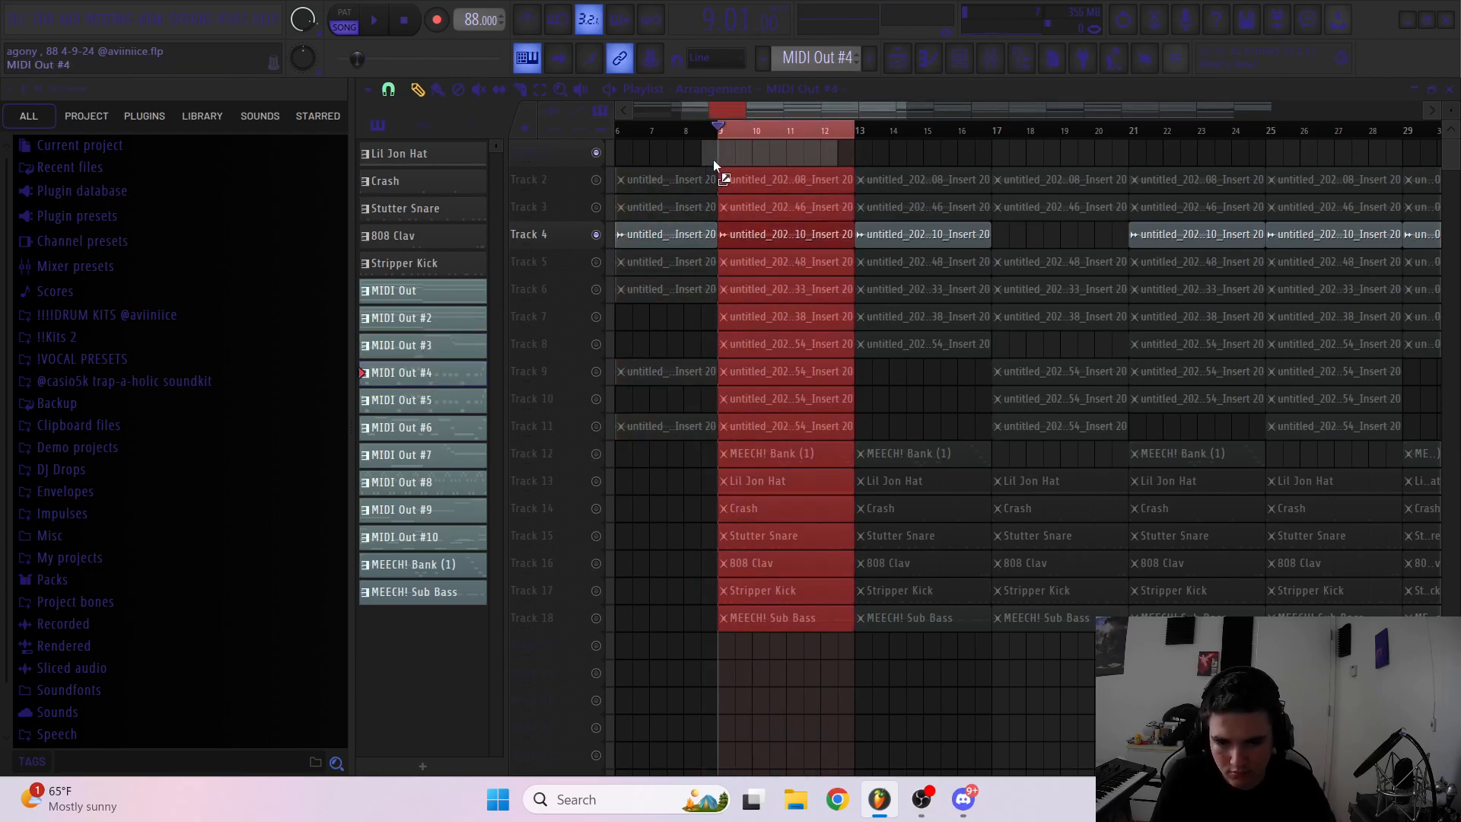
pyautogui.moveTo(709, 162); pyautogui.dragTo(725, 160)
pyautogui.click(597, 234)
pyautogui.click(597, 260)
# Examine the low notes of the MIDI Out #4 pattern in the piano roll while playing the loop
pyautogui.doubleClick(734, 162)
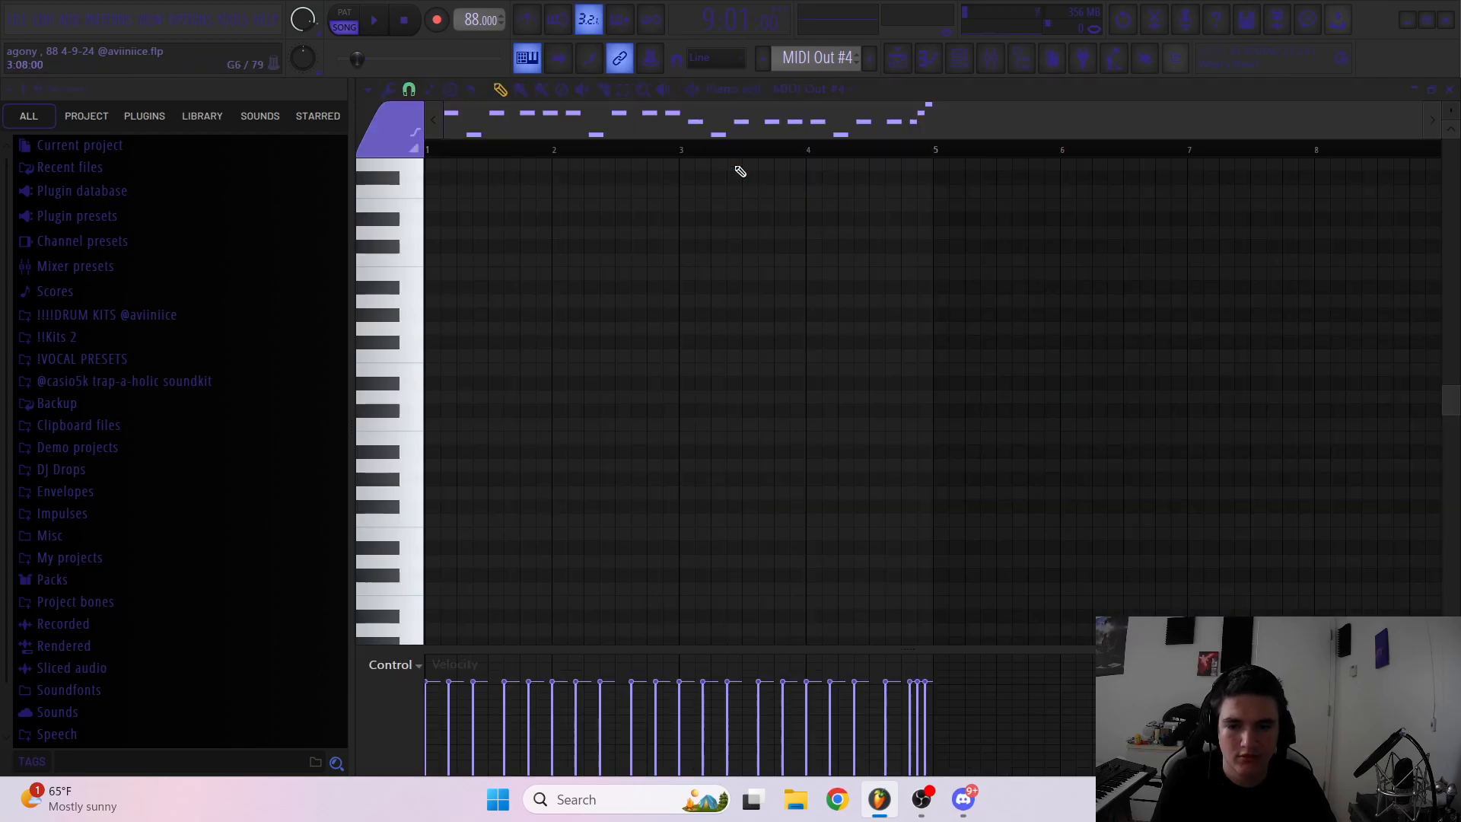
pyautogui.scroll(-5, 681, 359)
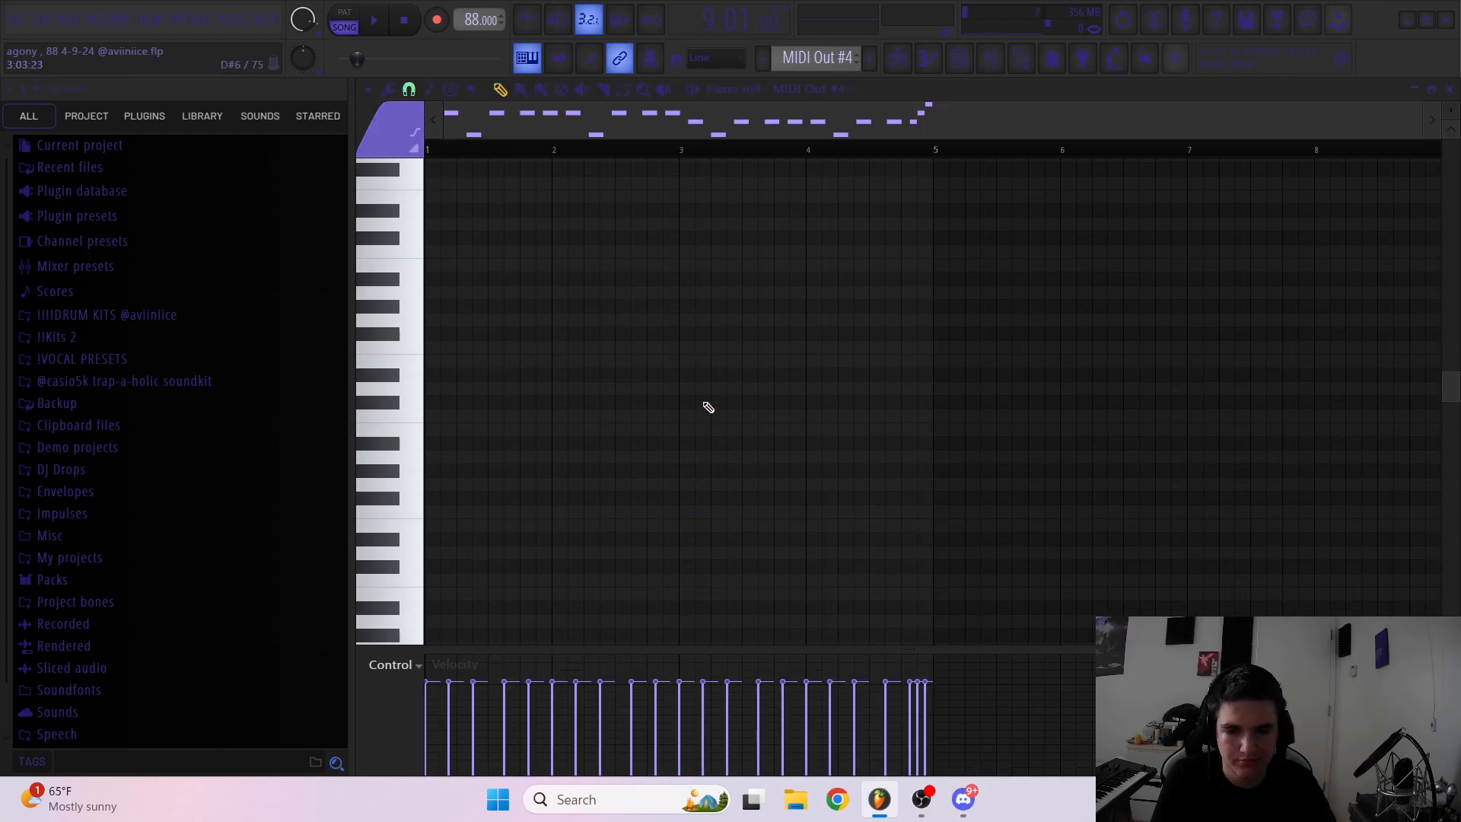
pyautogui.scroll(-2, 727, 403)
pyautogui.hotkey('ctrl', 'a')
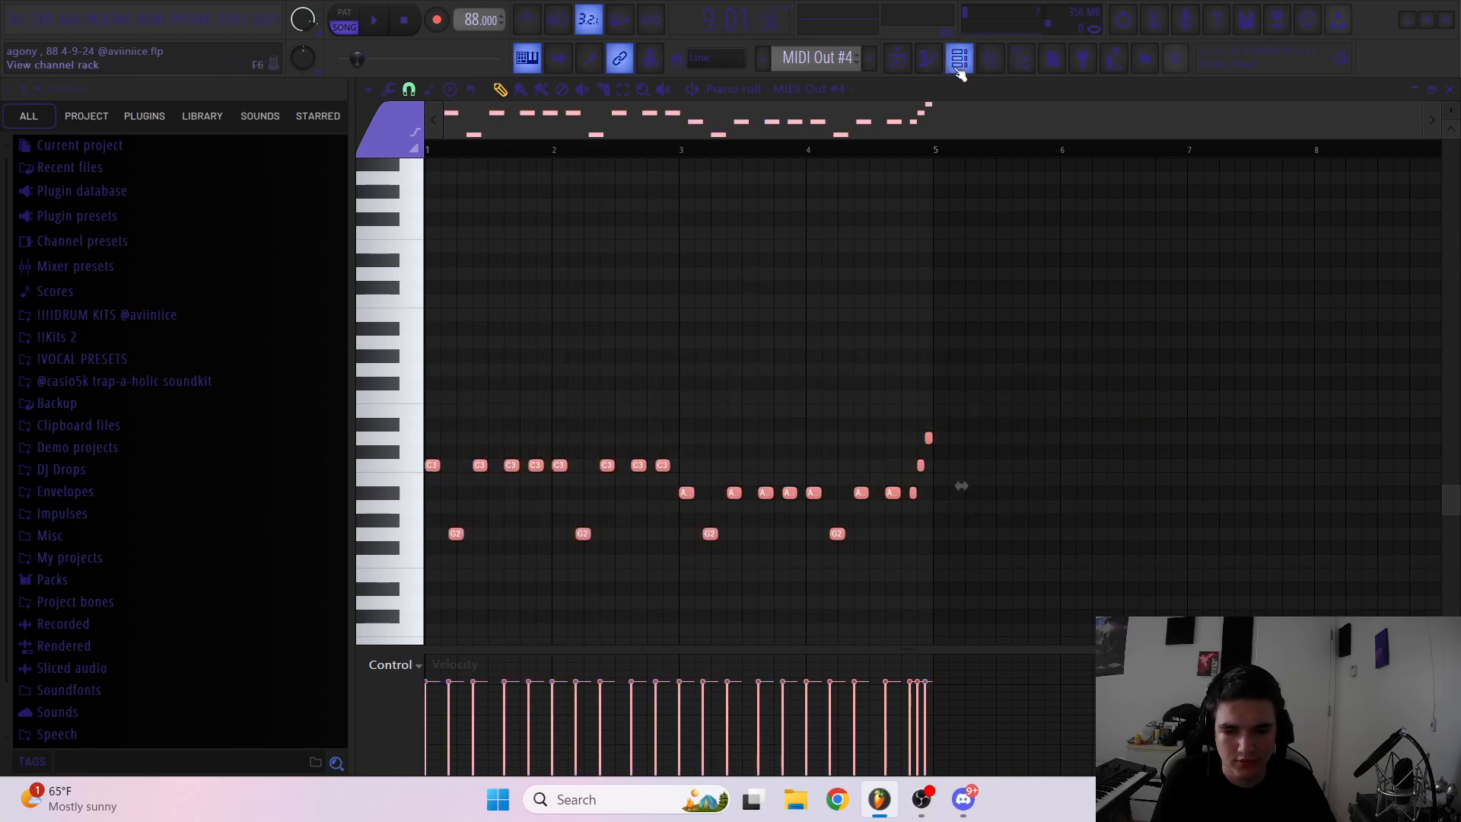
pyautogui.scroll(3, 450, 372)
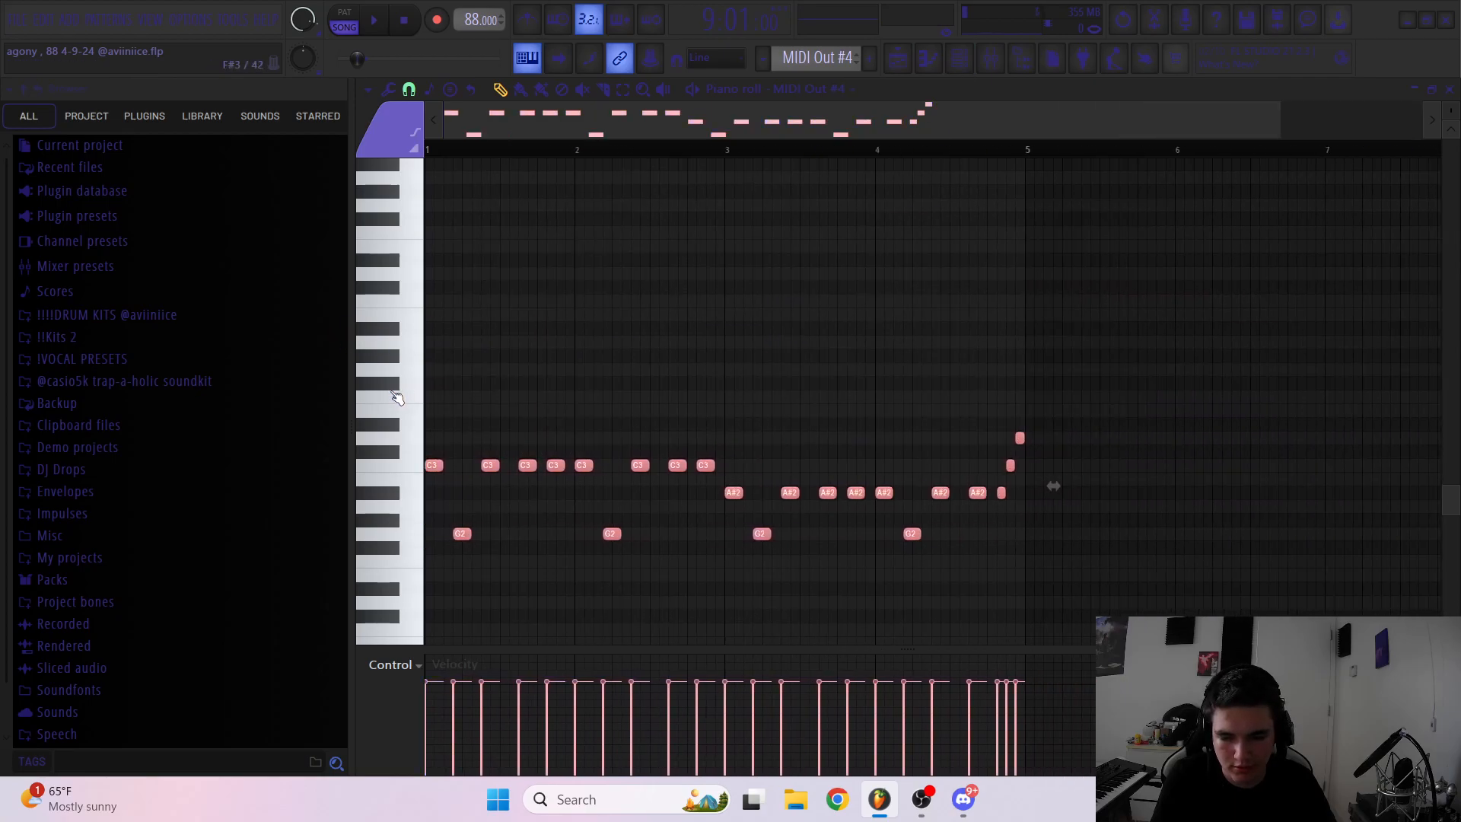
pyautogui.hotkey('ctrl', 'd')
pyautogui.press('space')
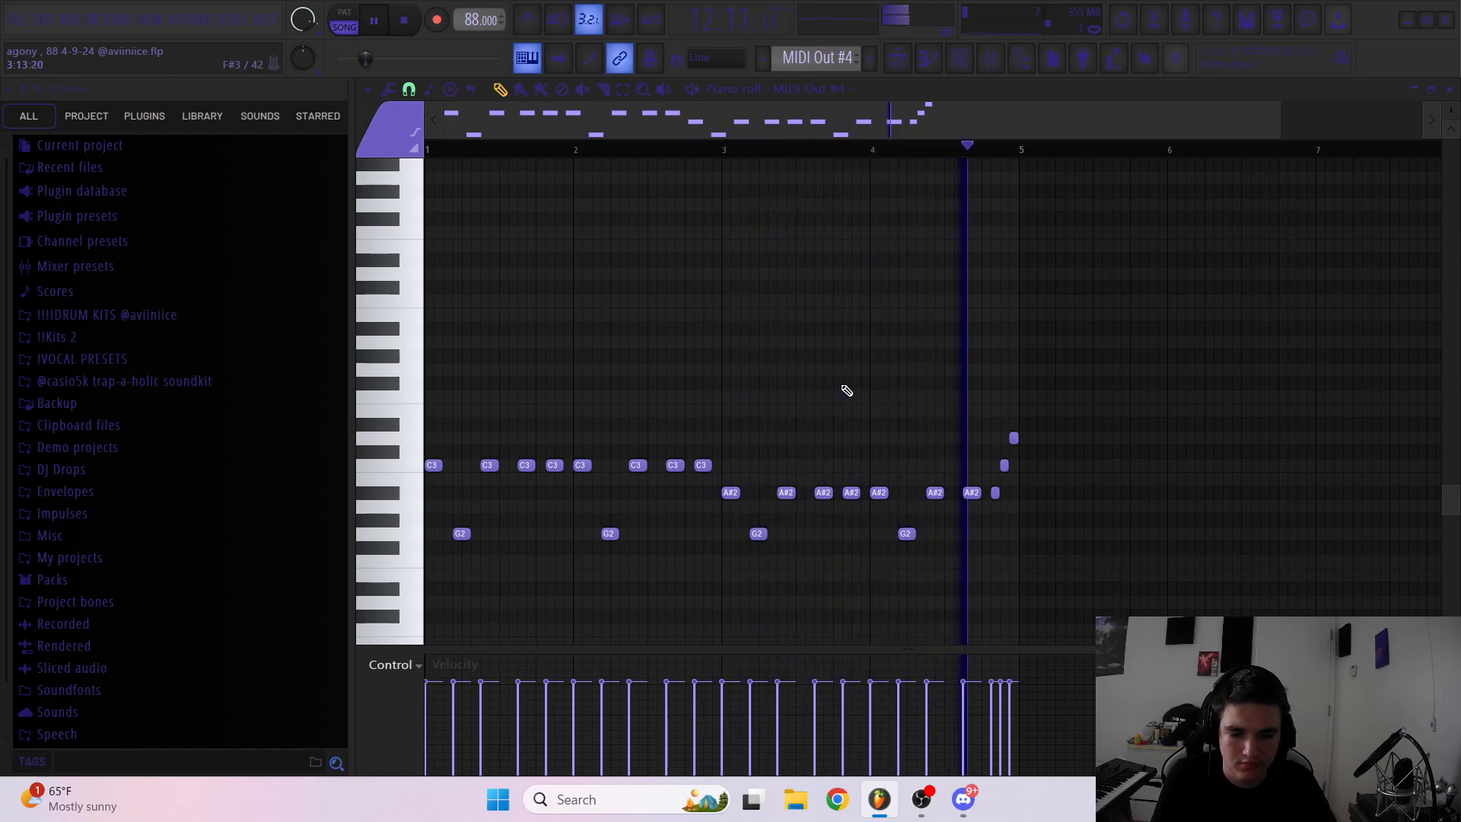
pyautogui.press('space')
pyautogui.click(899, 59)
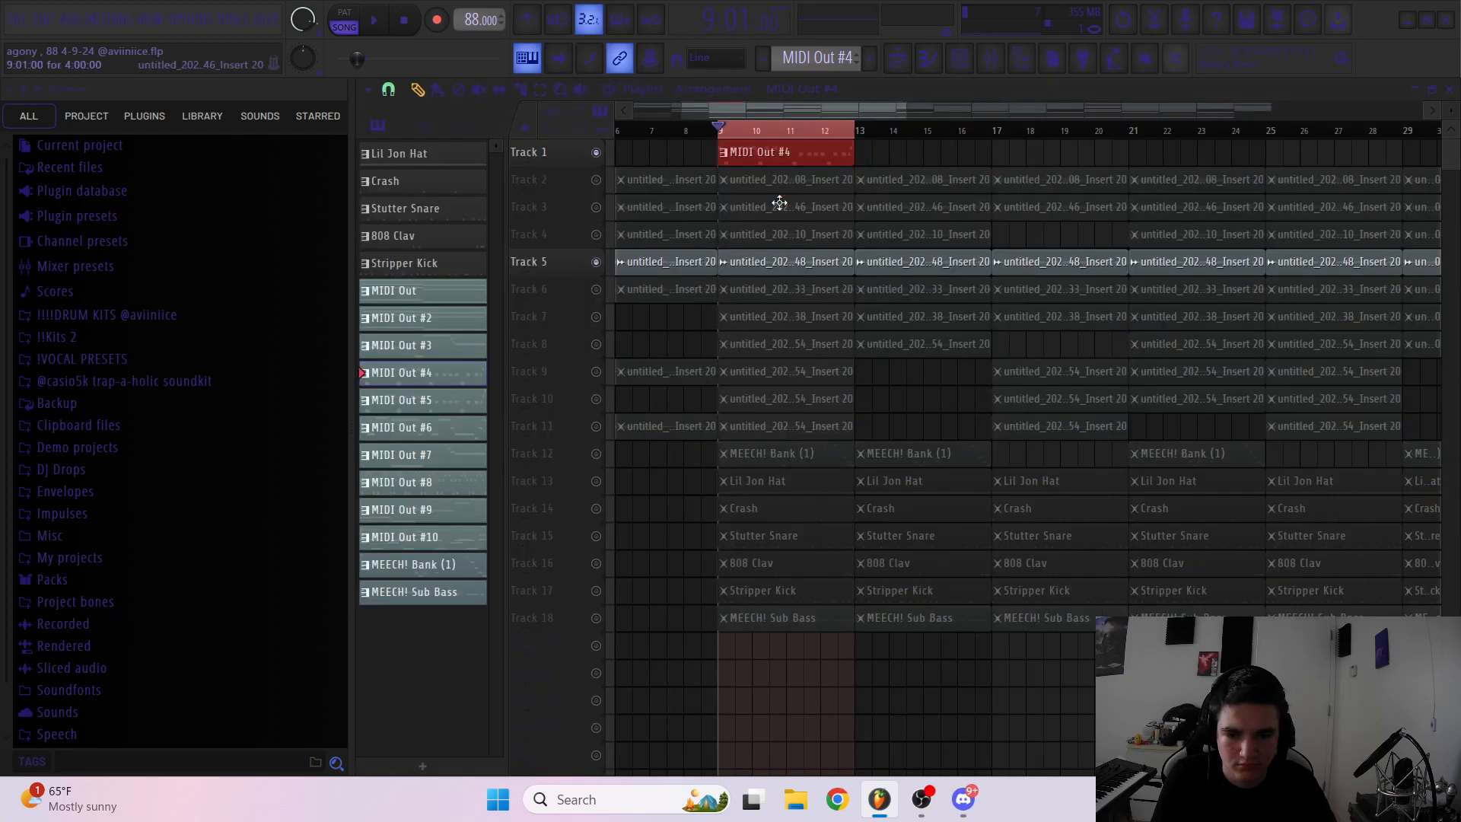
# Switch the solo to Track 6 and play it against the MIDI Out #4 notes in the piano roll
pyautogui.click(593, 289)
pyautogui.click(595, 262)
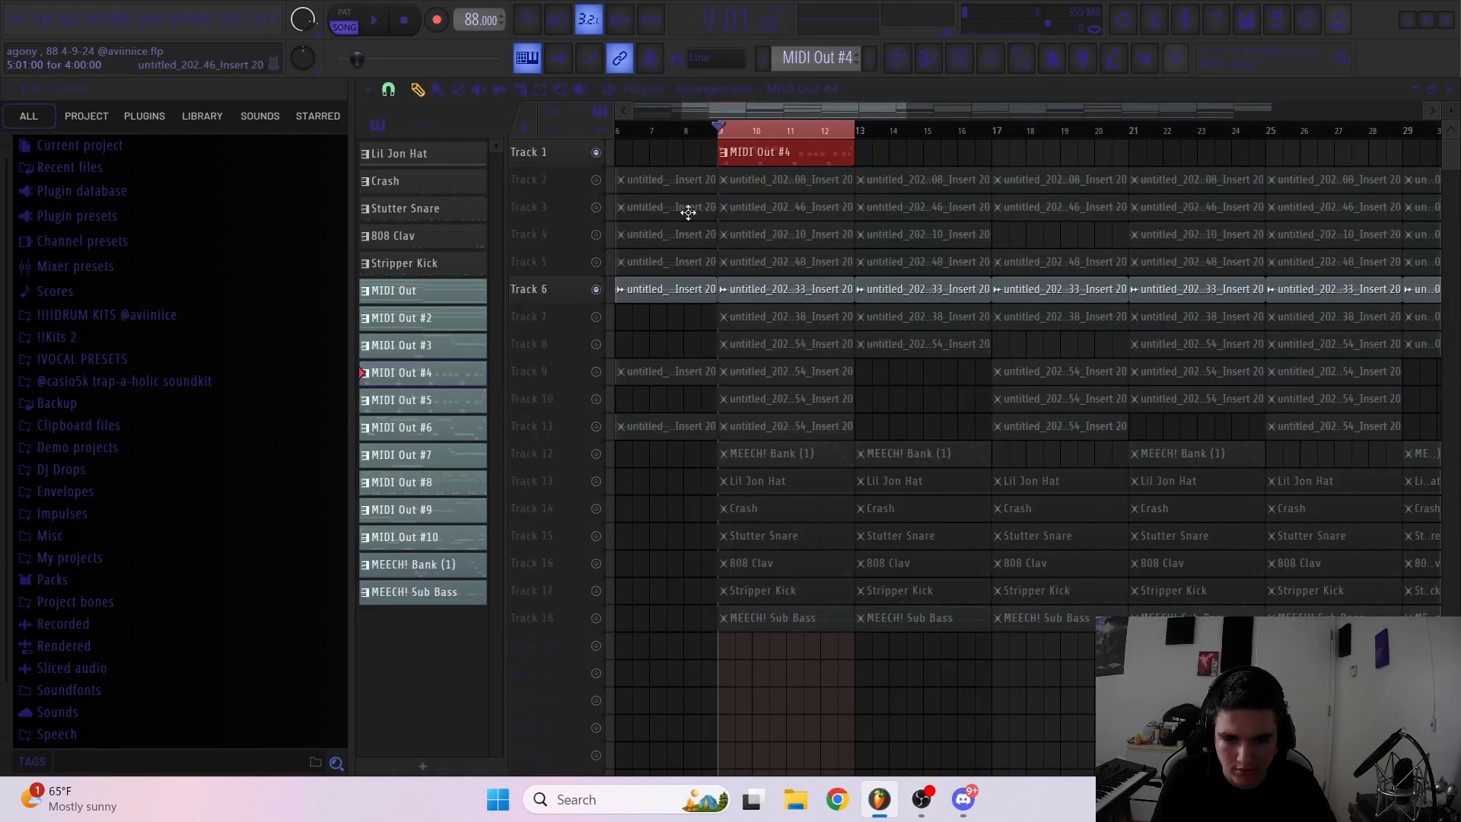
pyautogui.doubleClick(754, 160)
pyautogui.press('space')
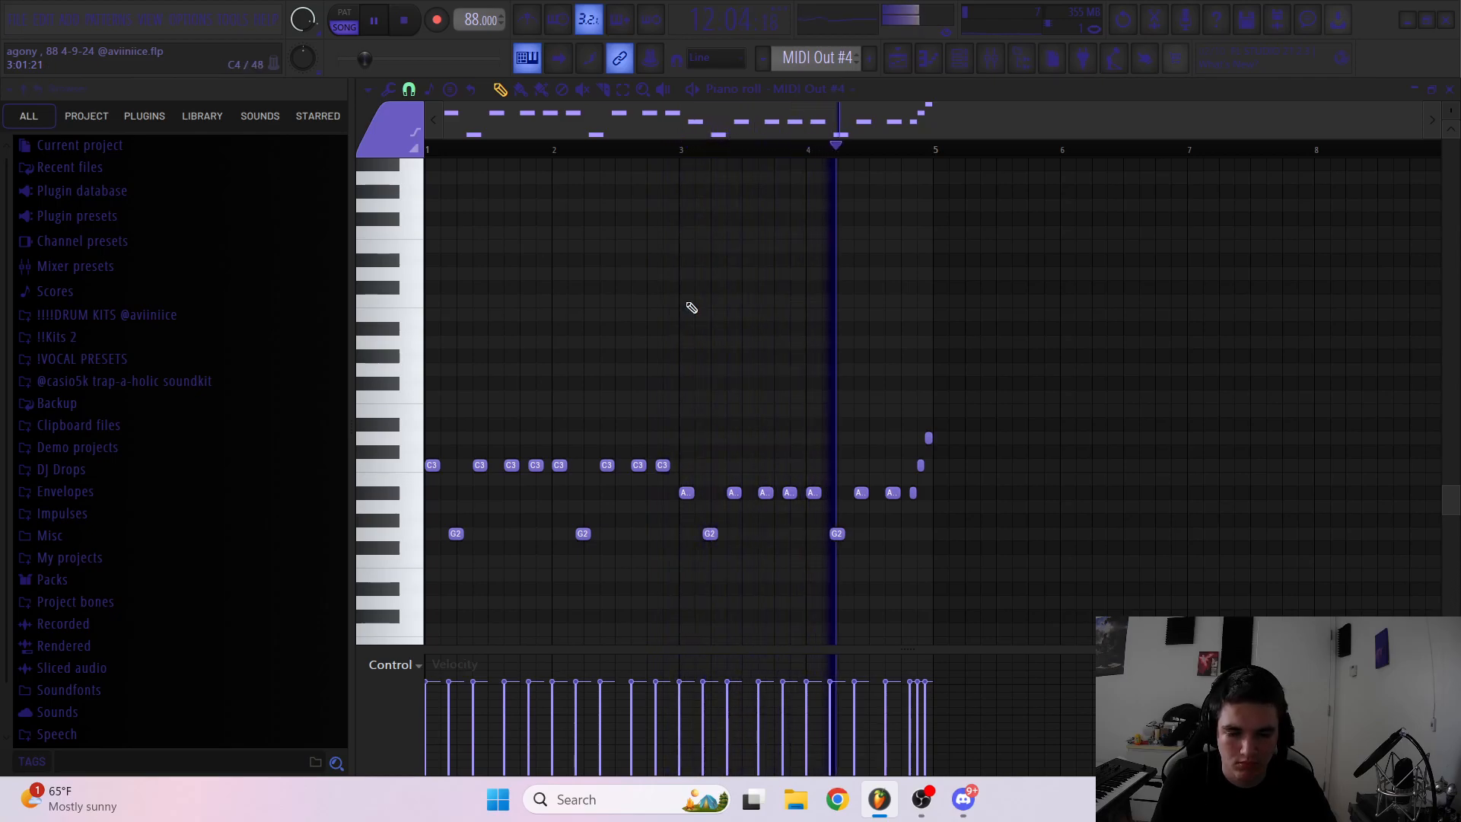
pyautogui.click(897, 61)
pyautogui.press('space')
# Replace the Track 1 clip at bar 9 with the MIDI Out #6 pattern and switch the solo to Track 7
pyautogui.moveTo(849, 132); pyautogui.dragTo(786, 140)
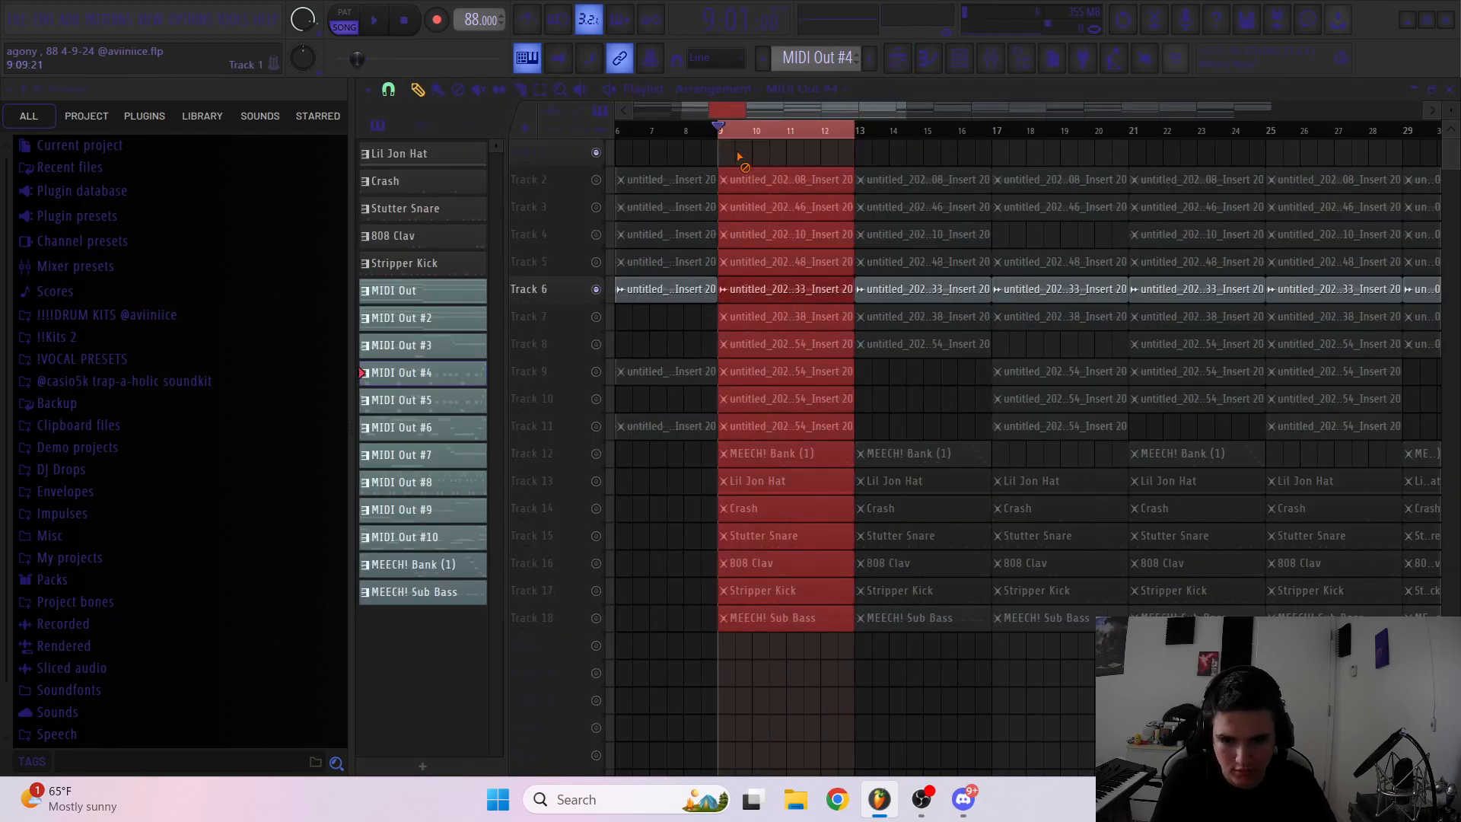
pyautogui.moveTo(444, 439); pyautogui.dragTo(727, 163)
pyautogui.press('space')
pyautogui.click(598, 318)
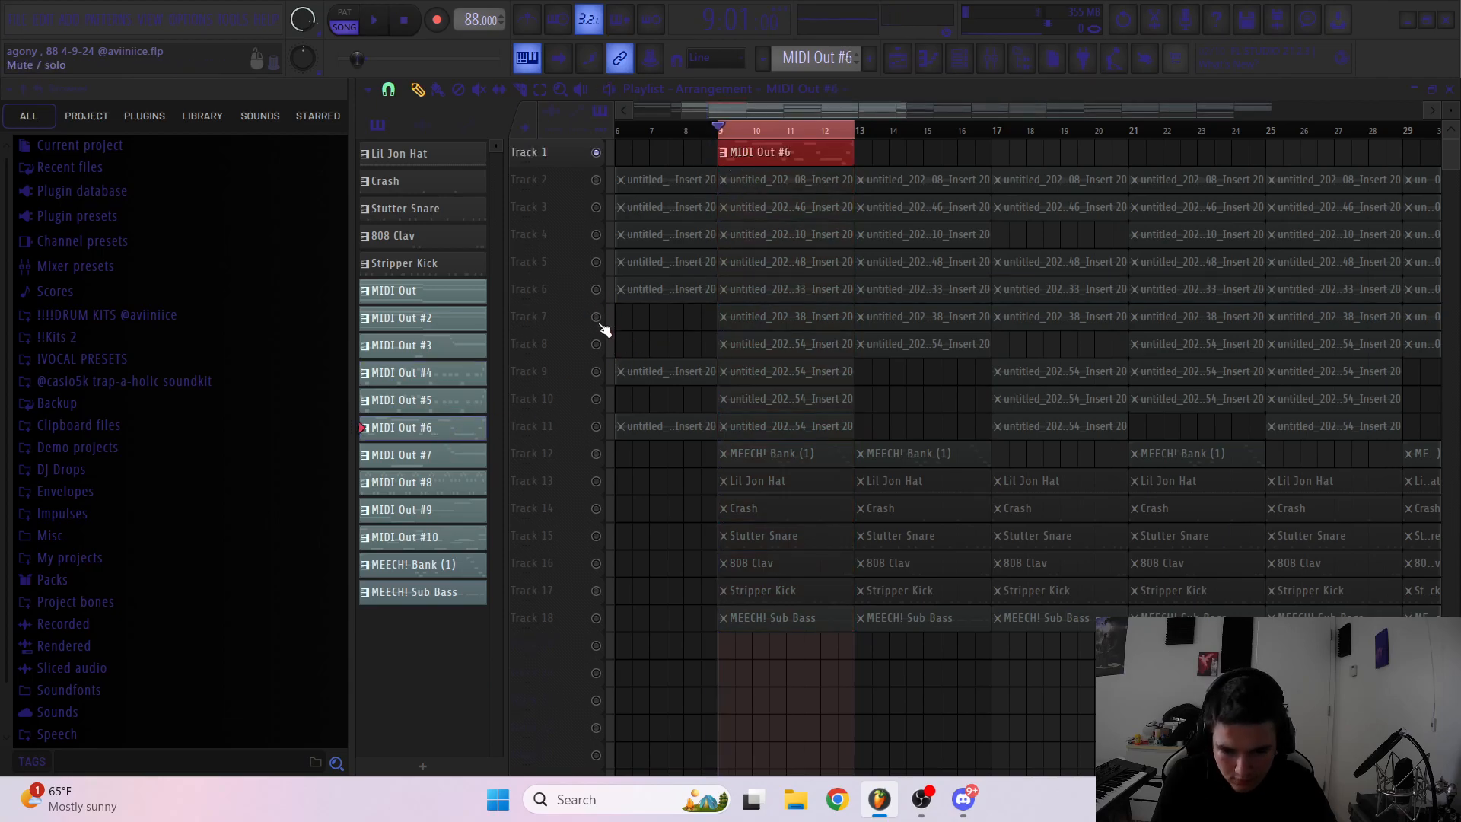
# Play the MIDI Out #6 melody in the piano roll, highlighting its D#6 and D6 notes
pyautogui.doubleClick(781, 155)
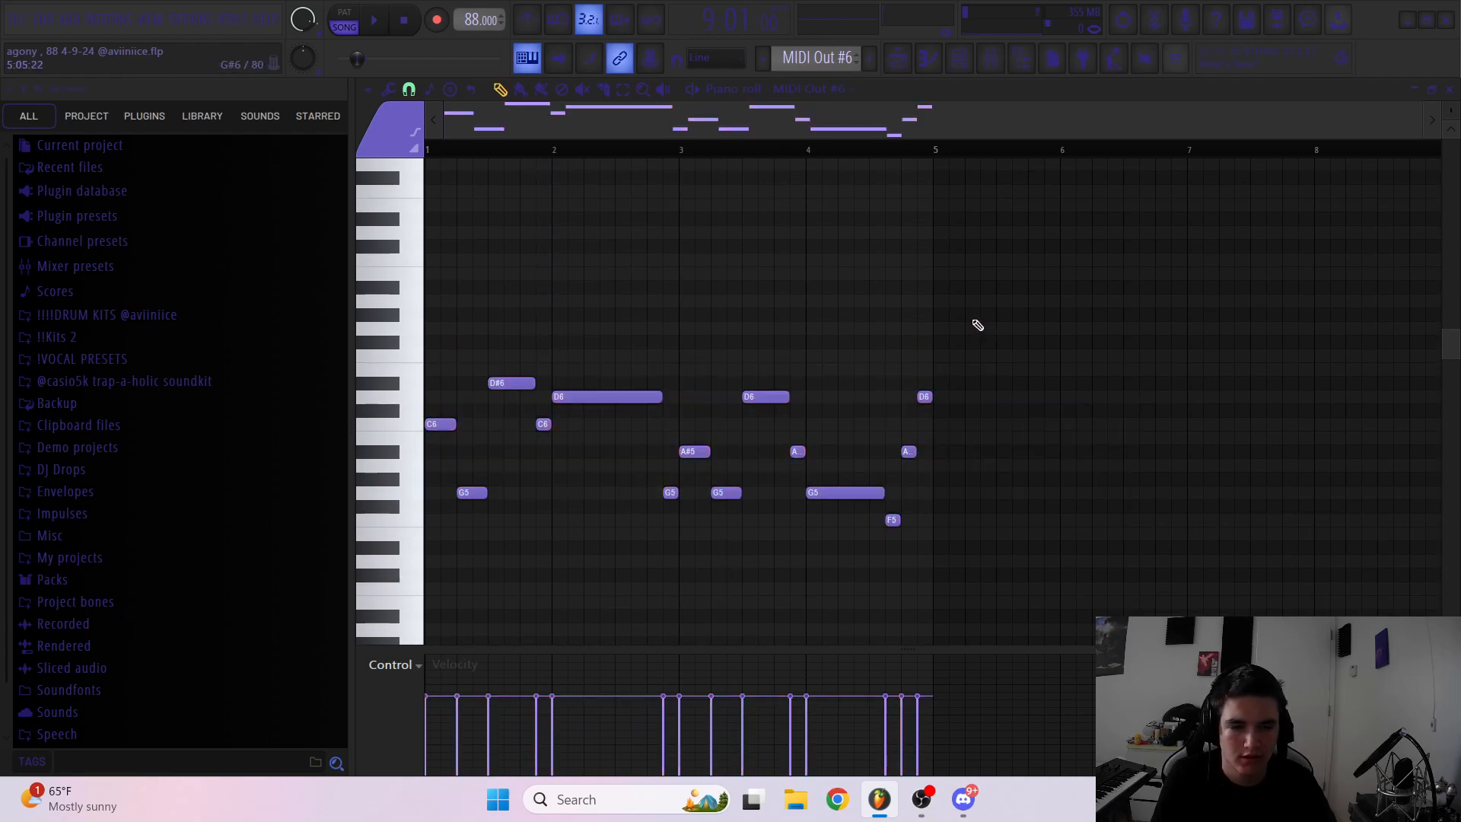
pyautogui.press('space')
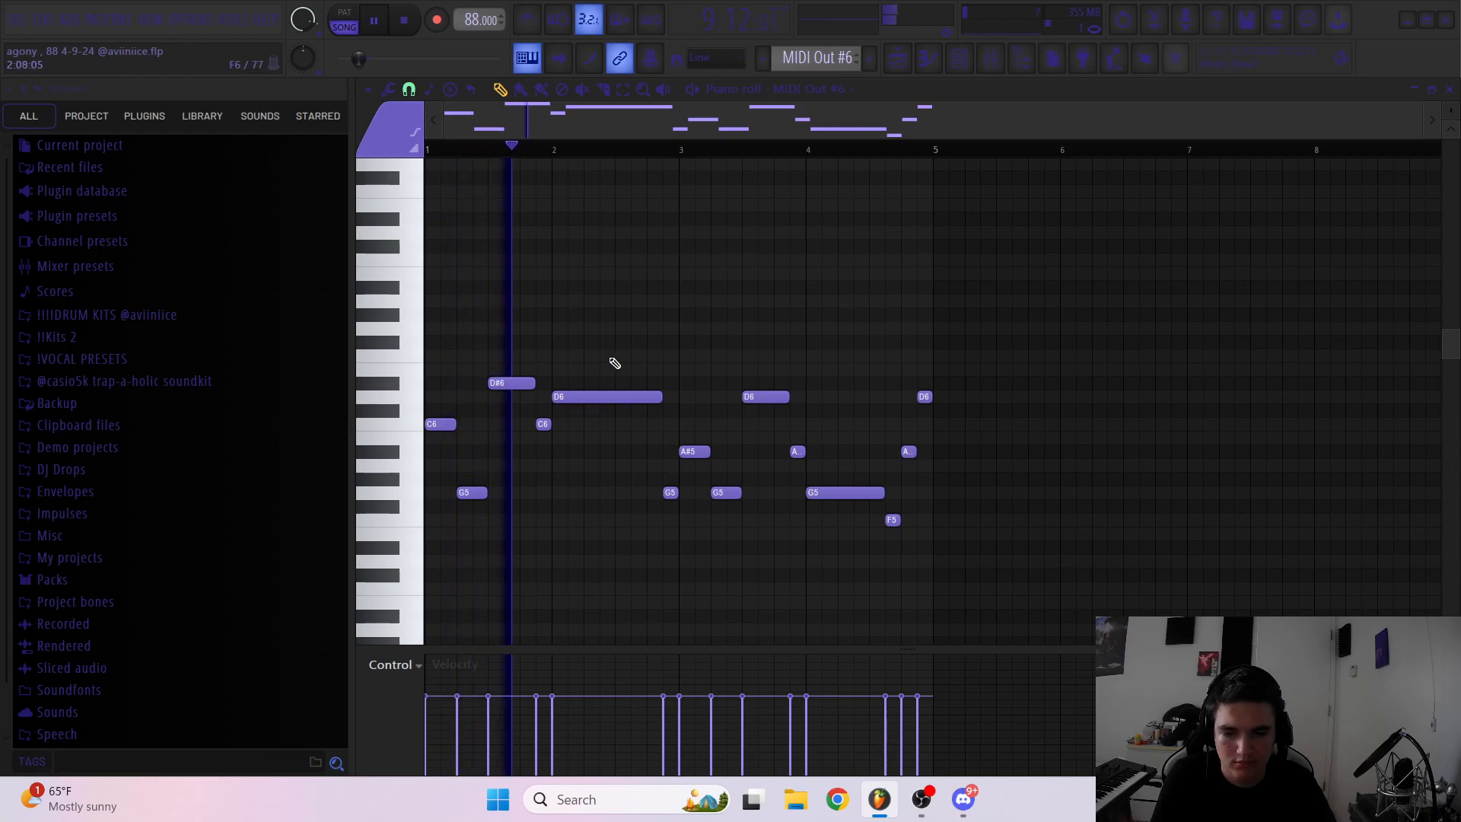
pyautogui.keyDown('ctrl'); pyautogui.click(519, 383); pyautogui.keyUp('ctrl')
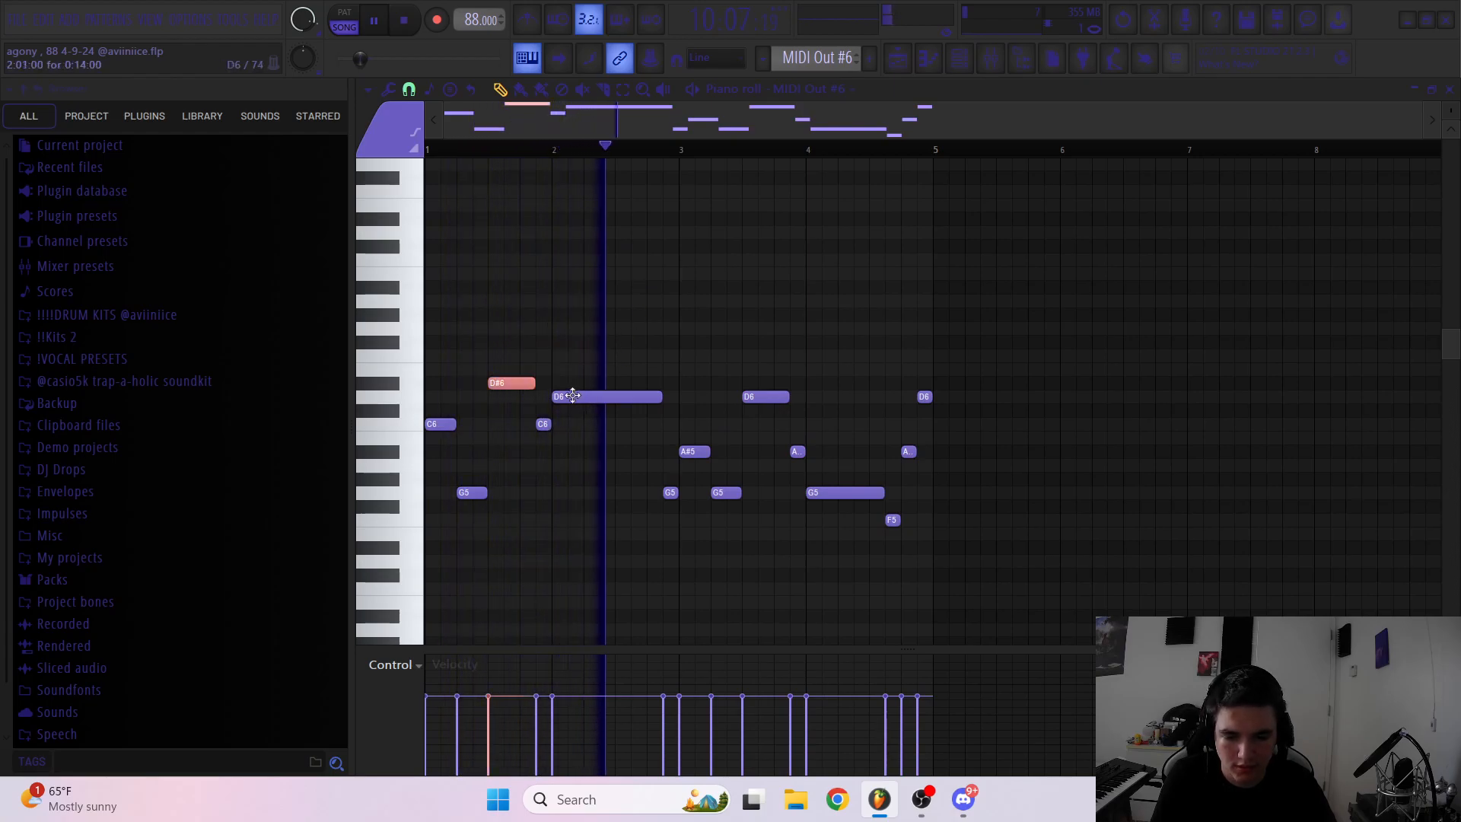
pyautogui.keyDown('ctrl'); pyautogui.keyDown('shift'); pyautogui.click(571, 394); pyautogui.keyUp('shift'); pyautogui.keyUp('ctrl')
pyautogui.keyDown('ctrl'); pyautogui.click(705, 437); pyautogui.keyUp('ctrl')
pyautogui.moveTo(643, 408); pyautogui.dragTo(525, 382)
pyautogui.keyDown('ctrl'); pyautogui.click(772, 331); pyautogui.keyUp('ctrl')
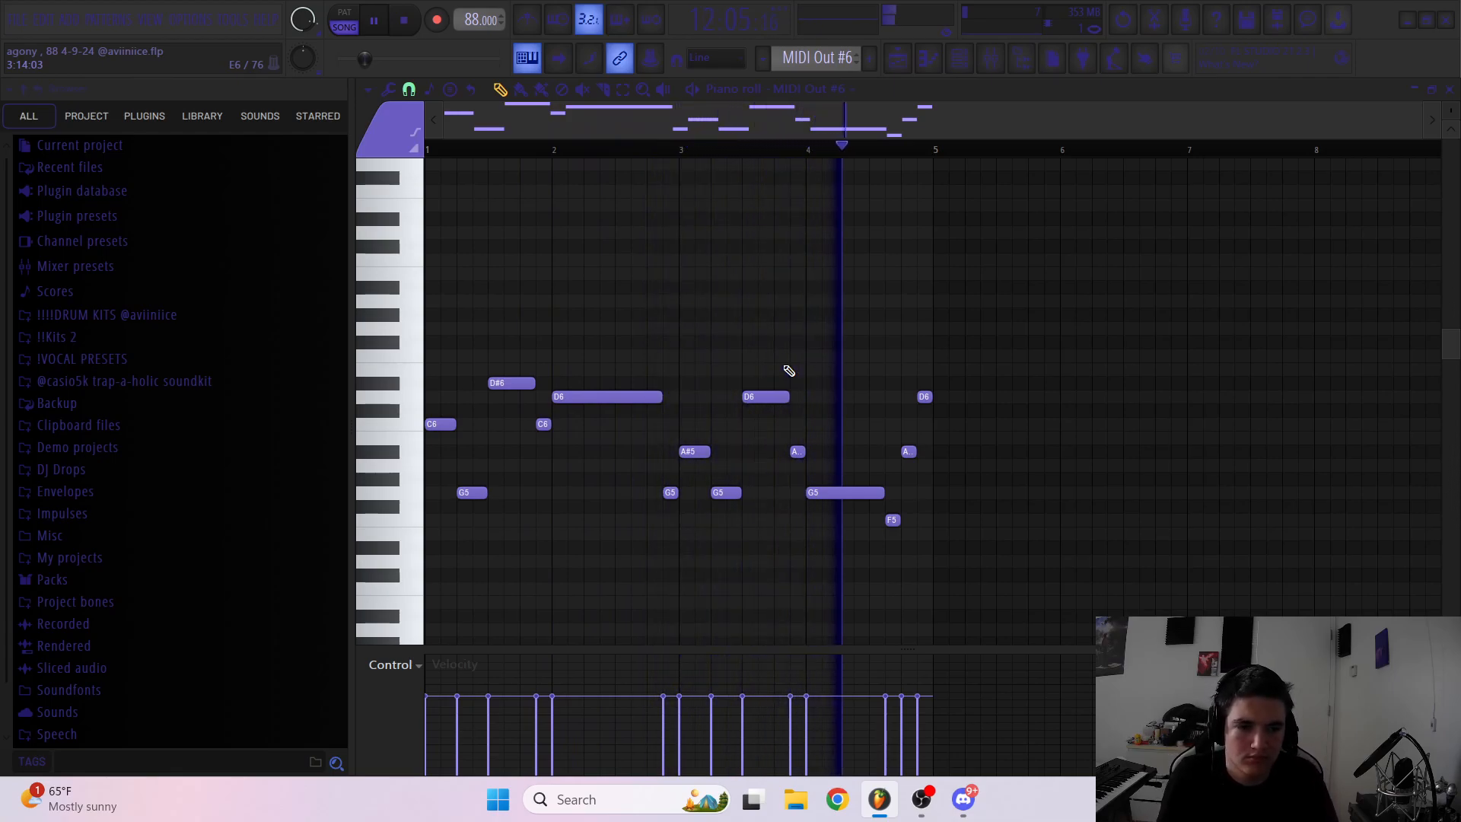
pyautogui.press('space')
pyautogui.click(899, 61)
# Solo Track 8, replace the Track 1 clip at bar 9 with the MIDI Out #7 pattern, and open its notes
pyautogui.click(591, 346)
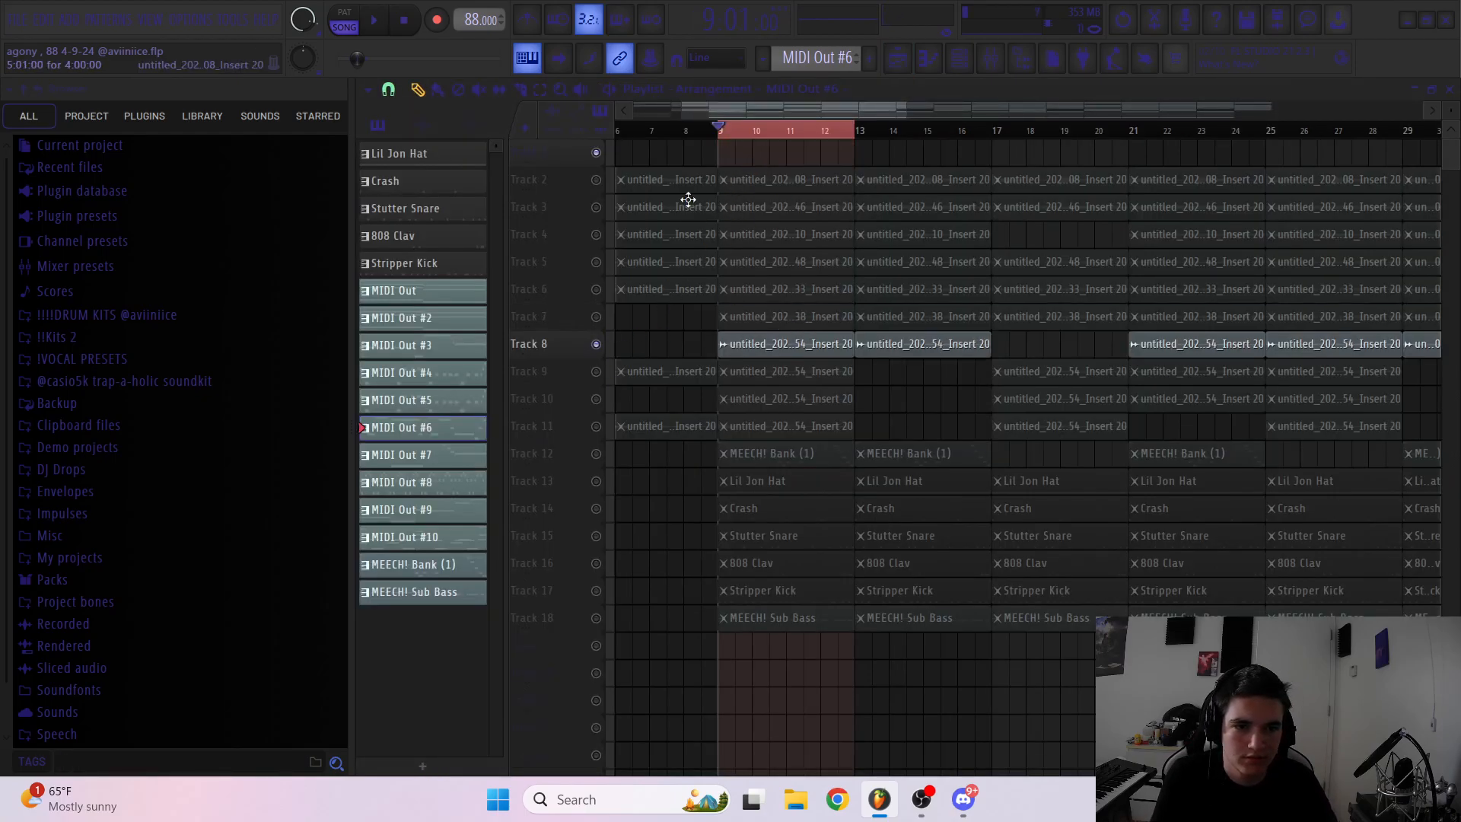
pyautogui.moveTo(673, 195); pyautogui.dragTo(719, 152)
pyautogui.doubleClick(758, 151)
pyautogui.hscroll(-2, 493, 451)
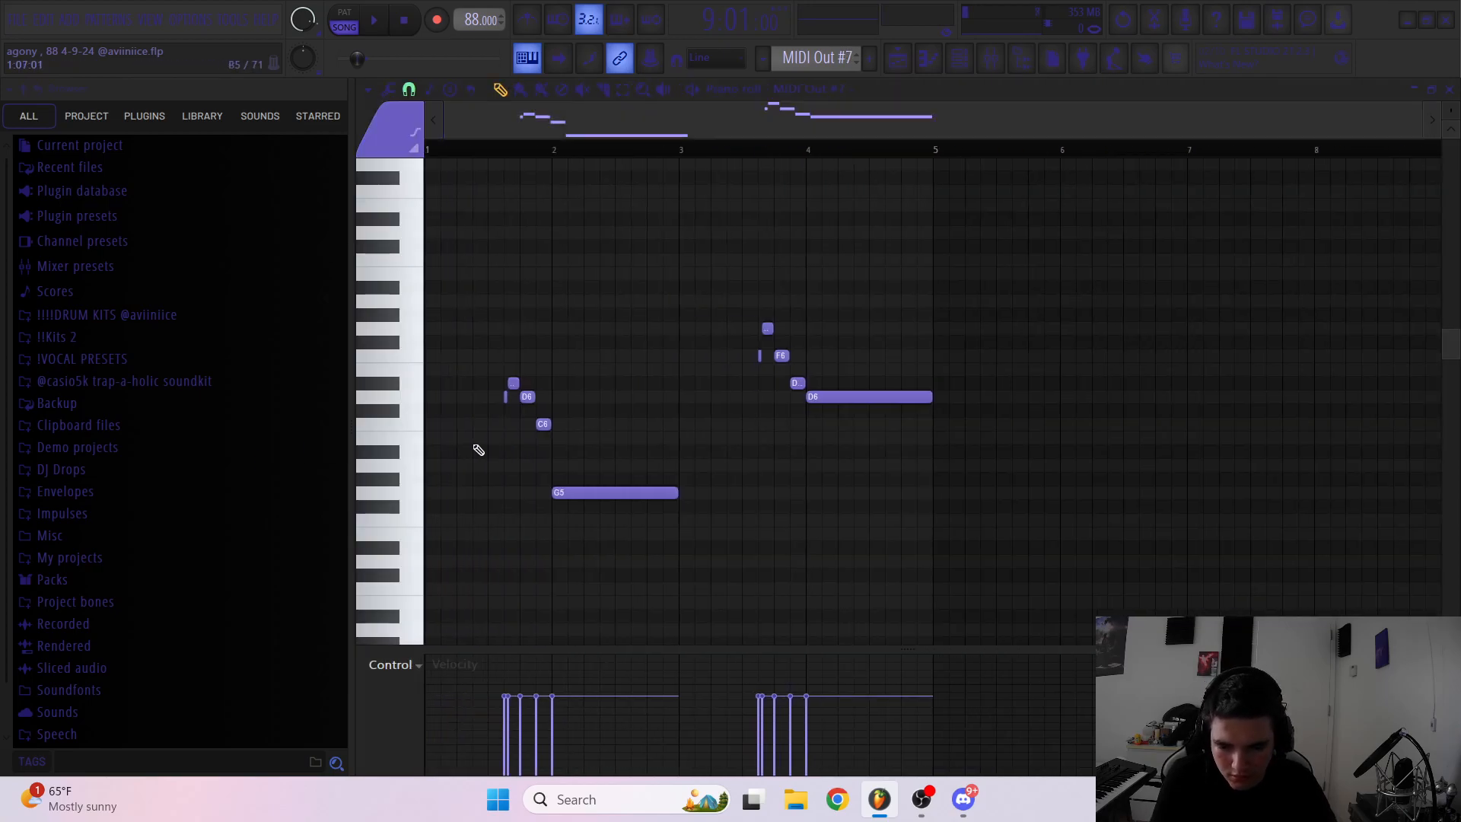
# Play the MIDI Out #7 notes in the piano roll against the soloed Track 8 audio
pyautogui.moveTo(939, 570); pyautogui.dragTo(1131, 580)
pyautogui.scroll(2, 563, 411)
pyautogui.press('space')
pyautogui.keyDown('ctrl'); pyautogui.click(557, 439); pyautogui.keyUp('ctrl')
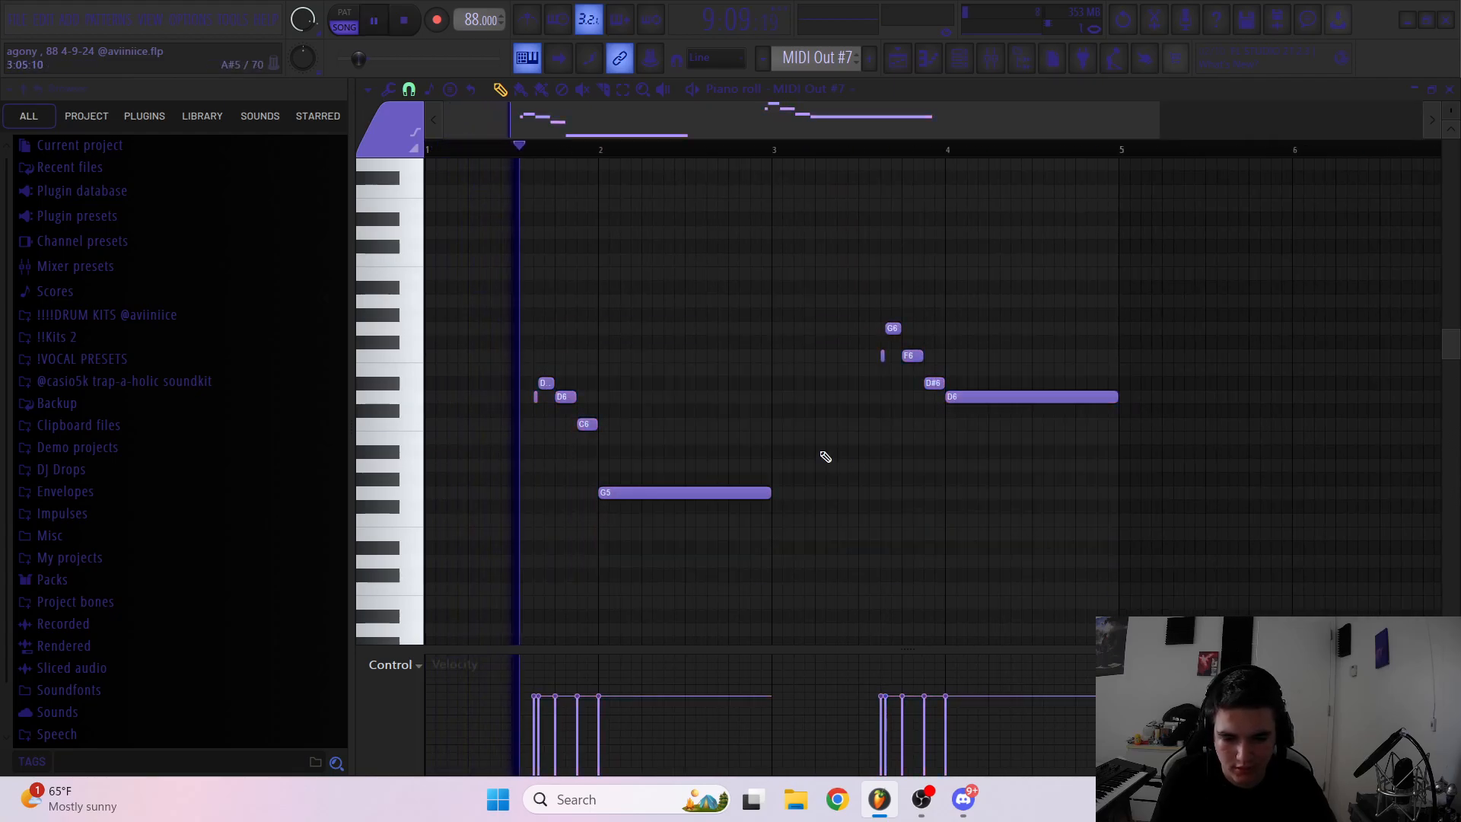
pyautogui.scroll(-2, 799, 505)
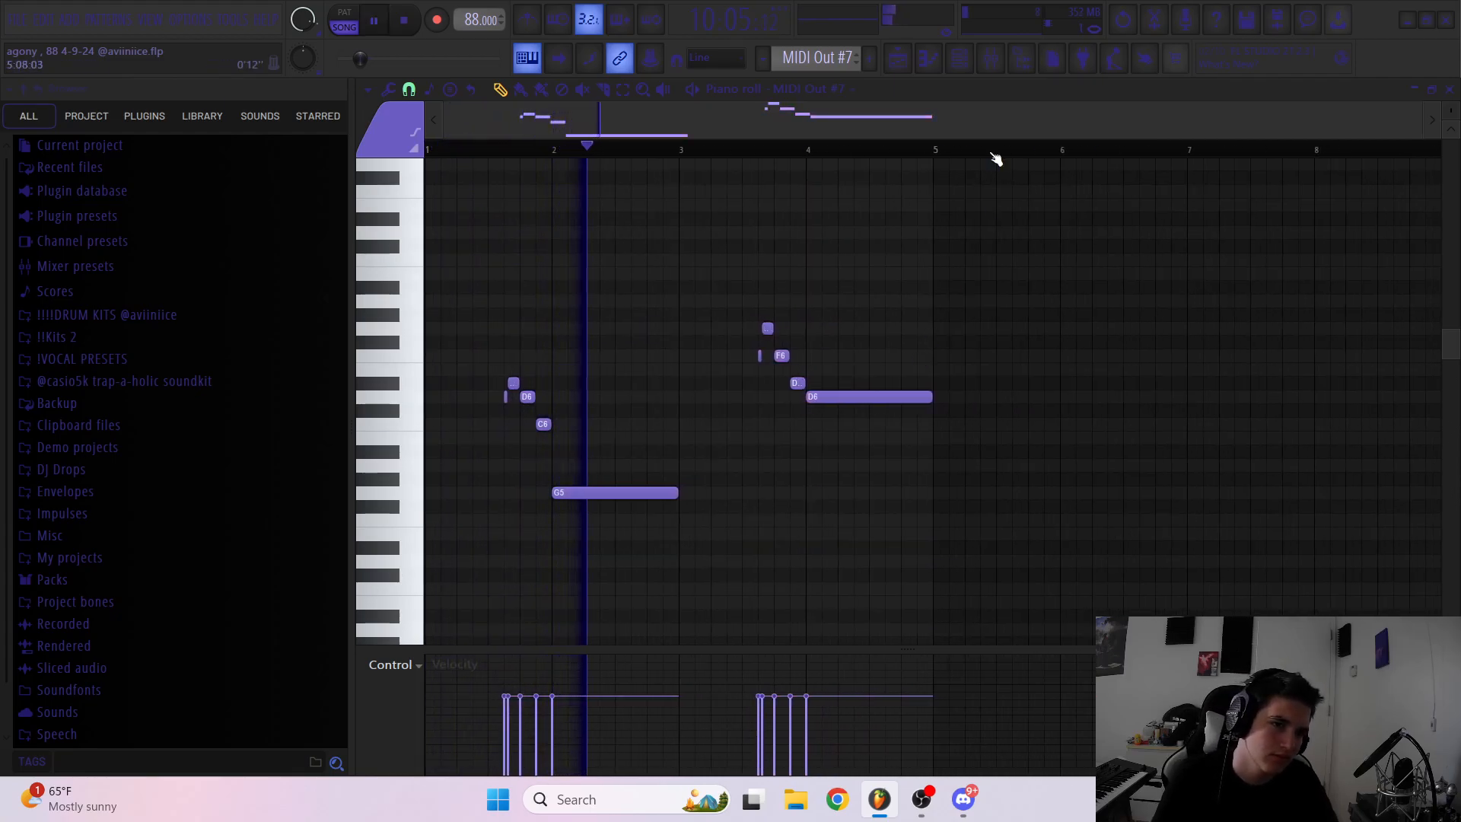
# On mixer insert 7, set Fruity delay 2 to a 30% mix and add Fruity Reeverb 2 in slot 2 at 33%
pyautogui.click(990, 59)
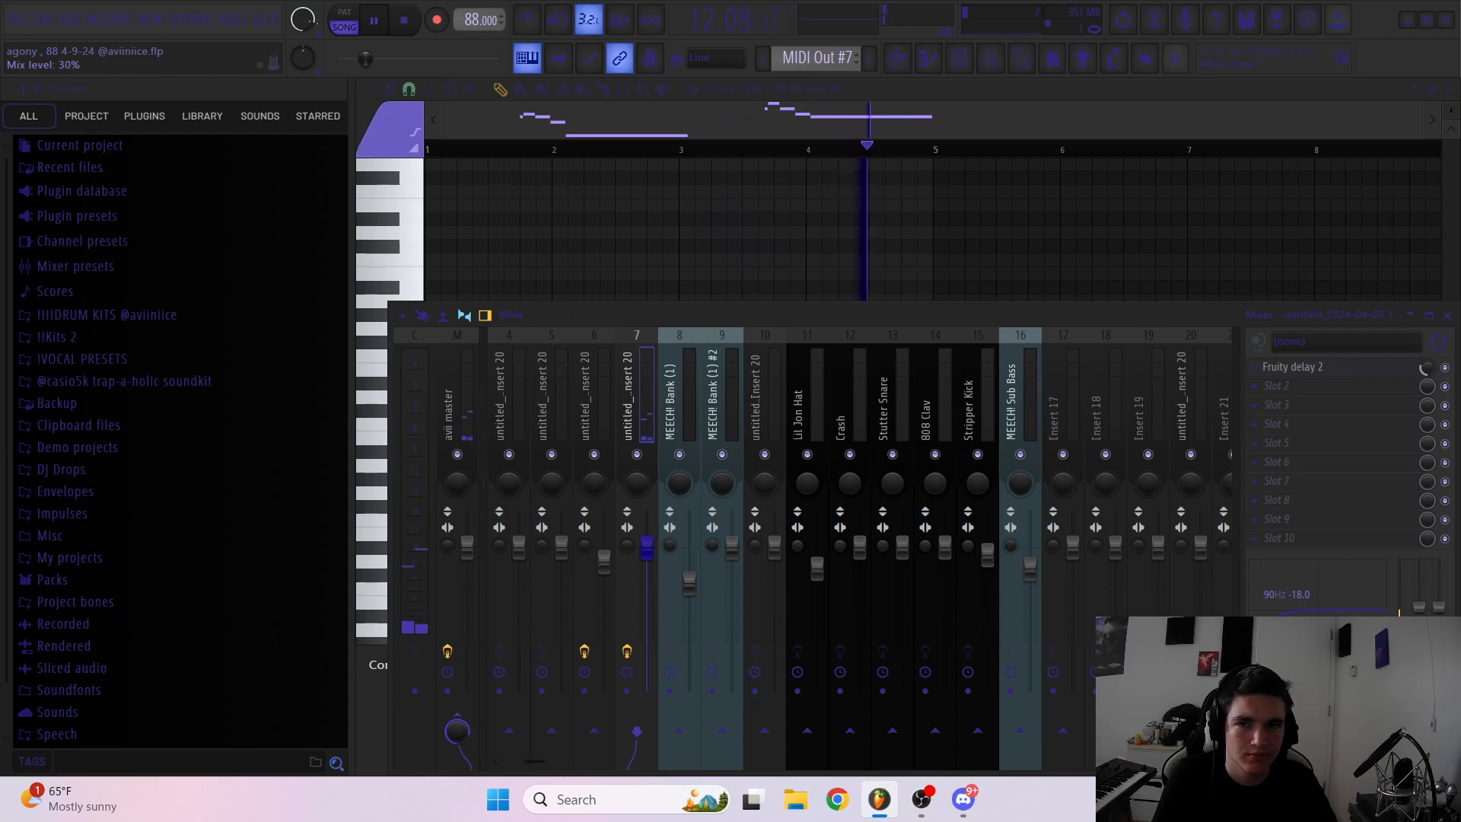
pyautogui.click(1263, 369)
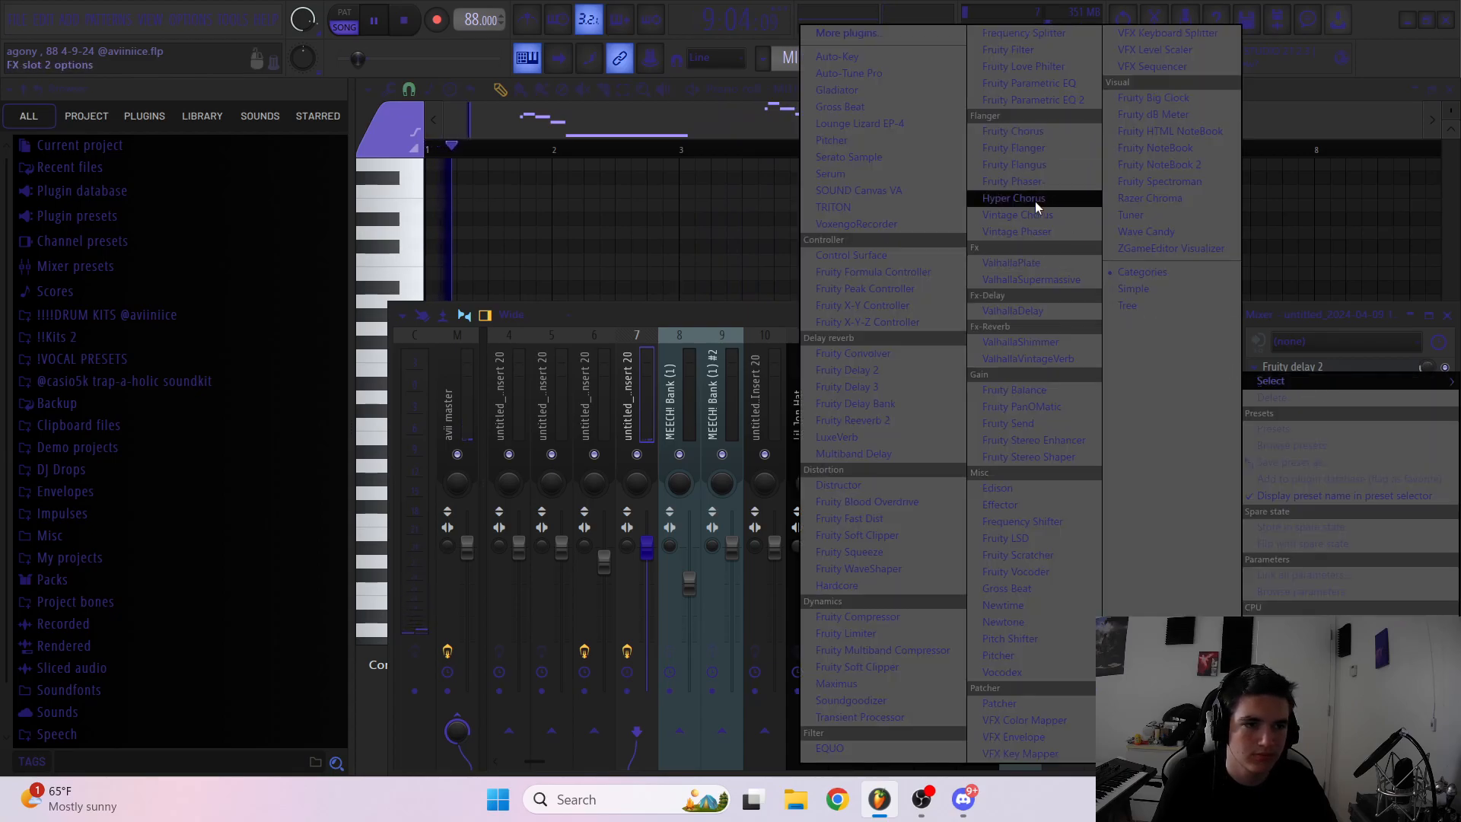
pyautogui.click(863, 421)
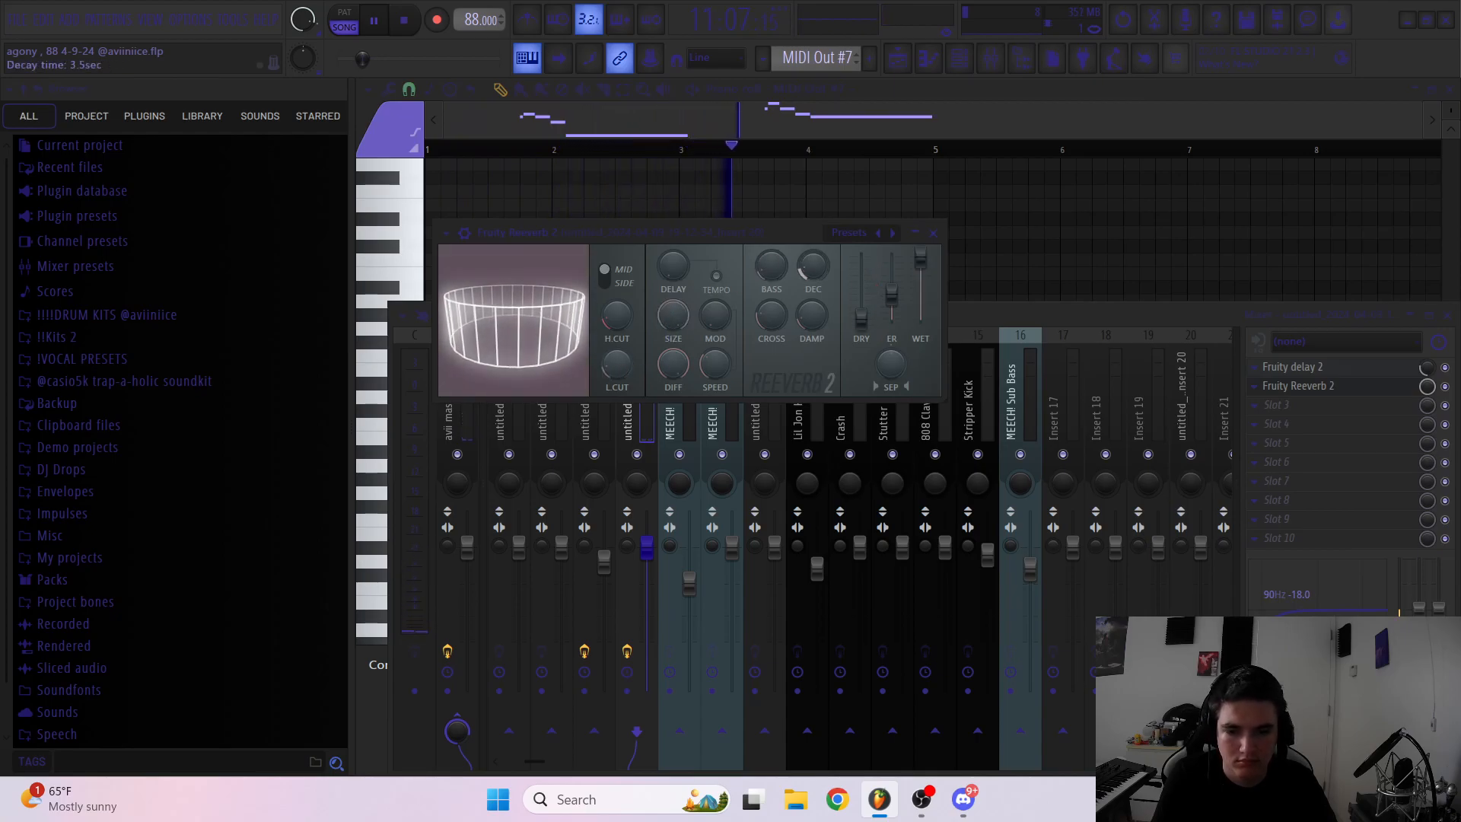
pyautogui.moveTo(1427, 387); pyautogui.dragTo(1426, 388)
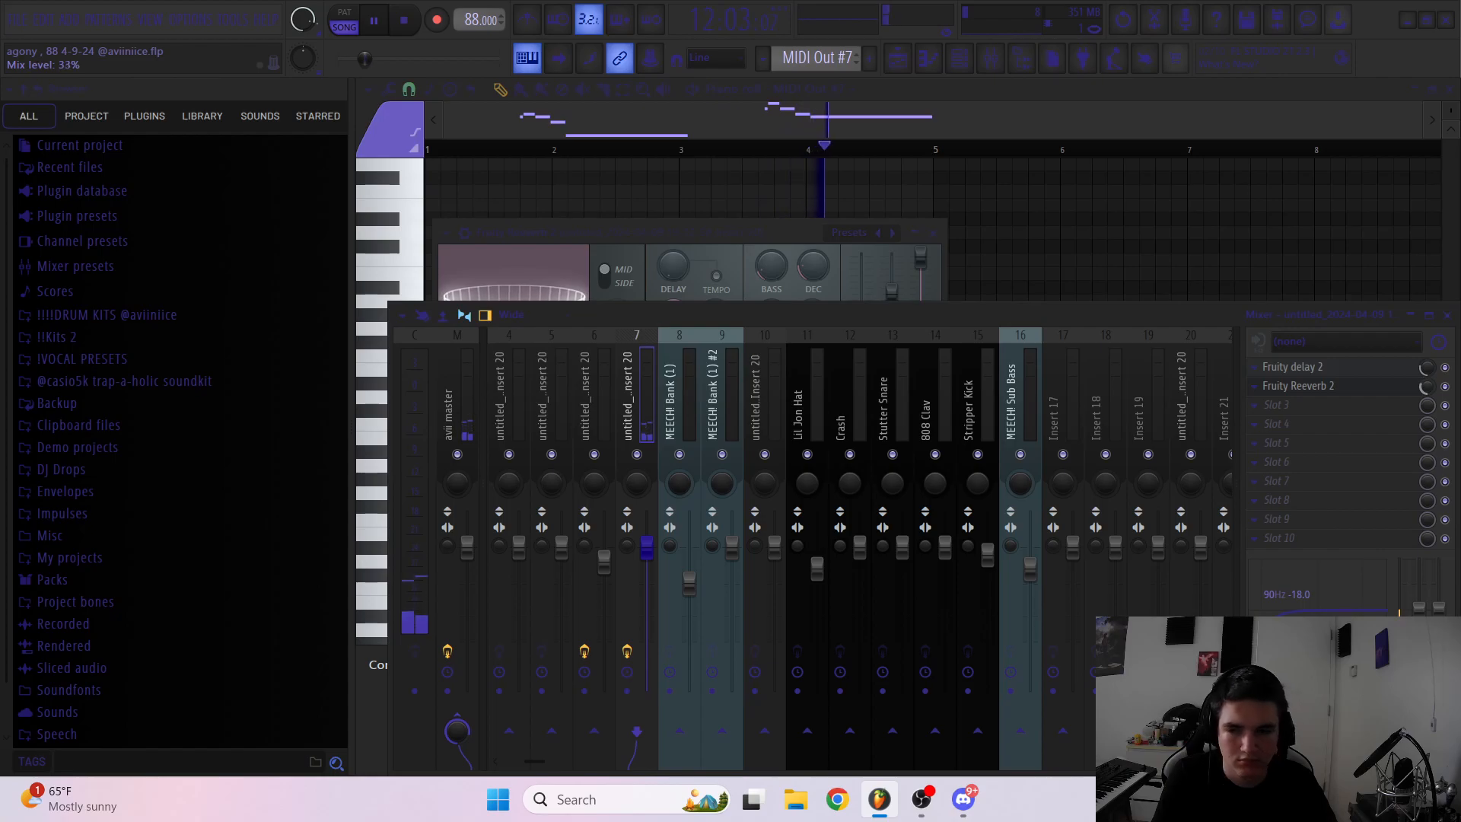
pyautogui.click(1242, 257)
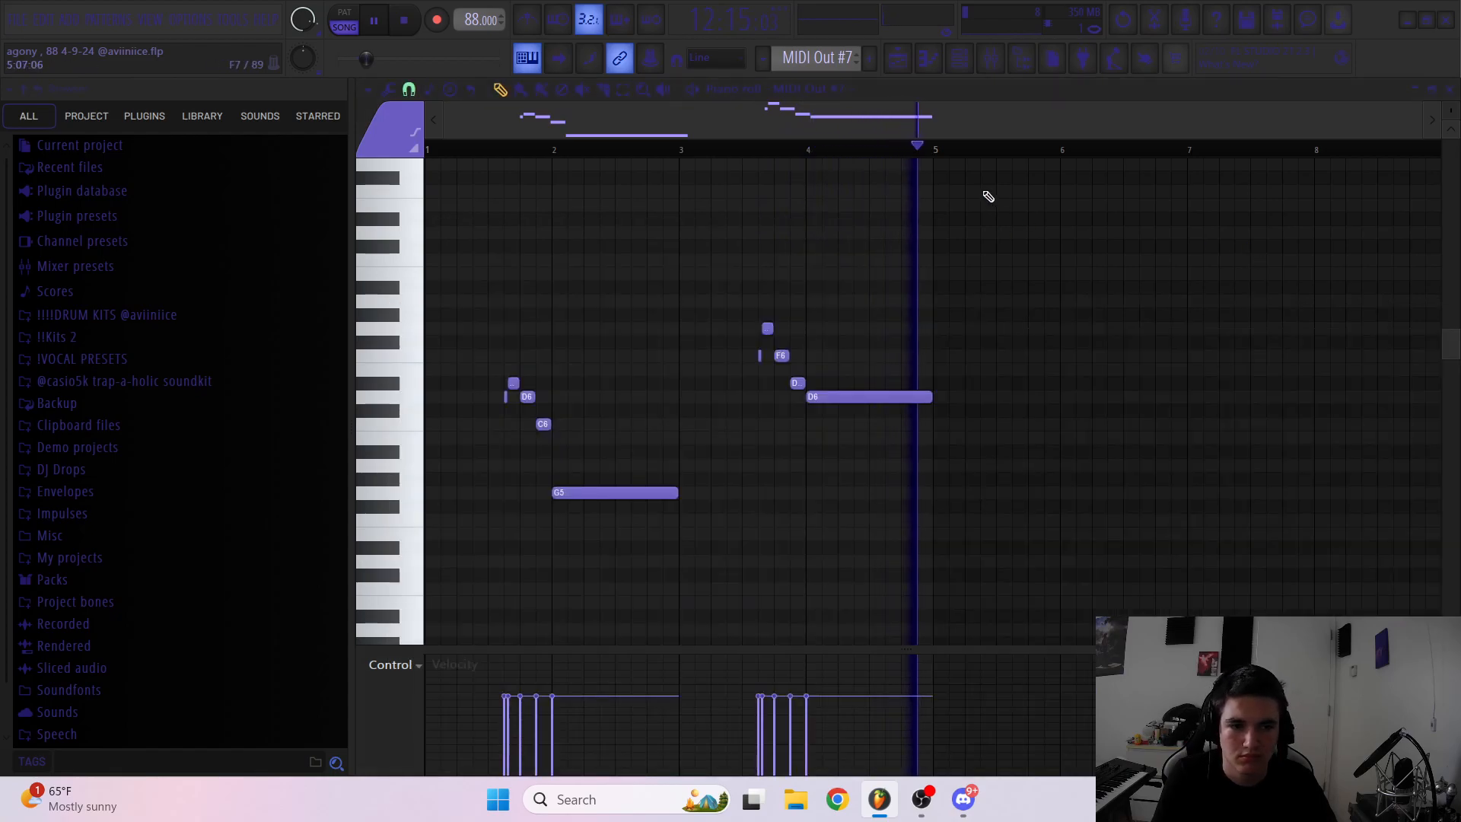
# Highlight the short descending notes before bars 2 and 4 of MIDI Out #7 while the loop plays
pyautogui.moveTo(955, 553); pyautogui.dragTo(740, 411)
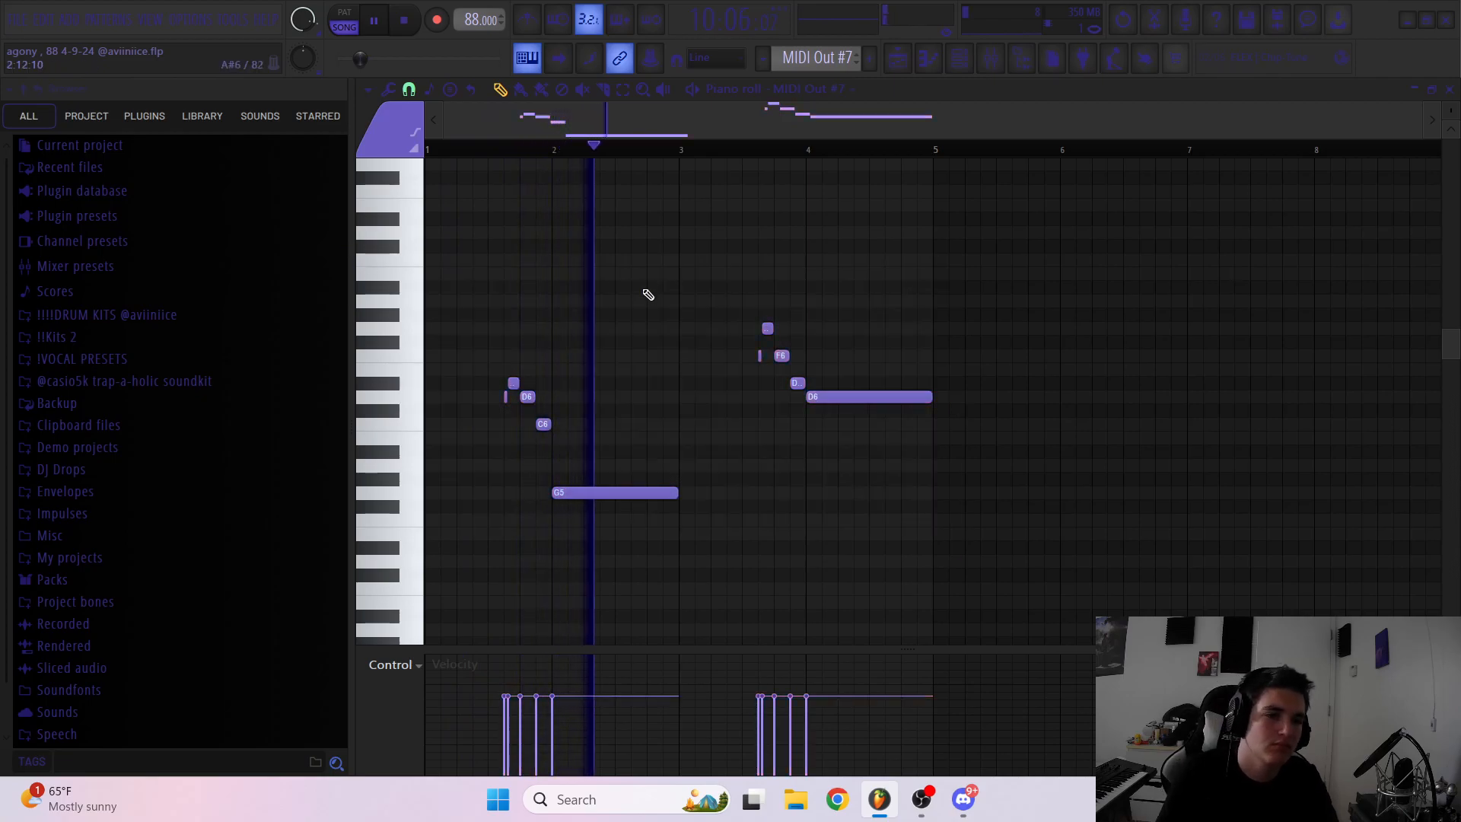
pyautogui.scroll(1, 683, 381)
pyautogui.scroll(-1, 631, 395)
pyautogui.moveTo(510, 384); pyautogui.dragTo(529, 397)
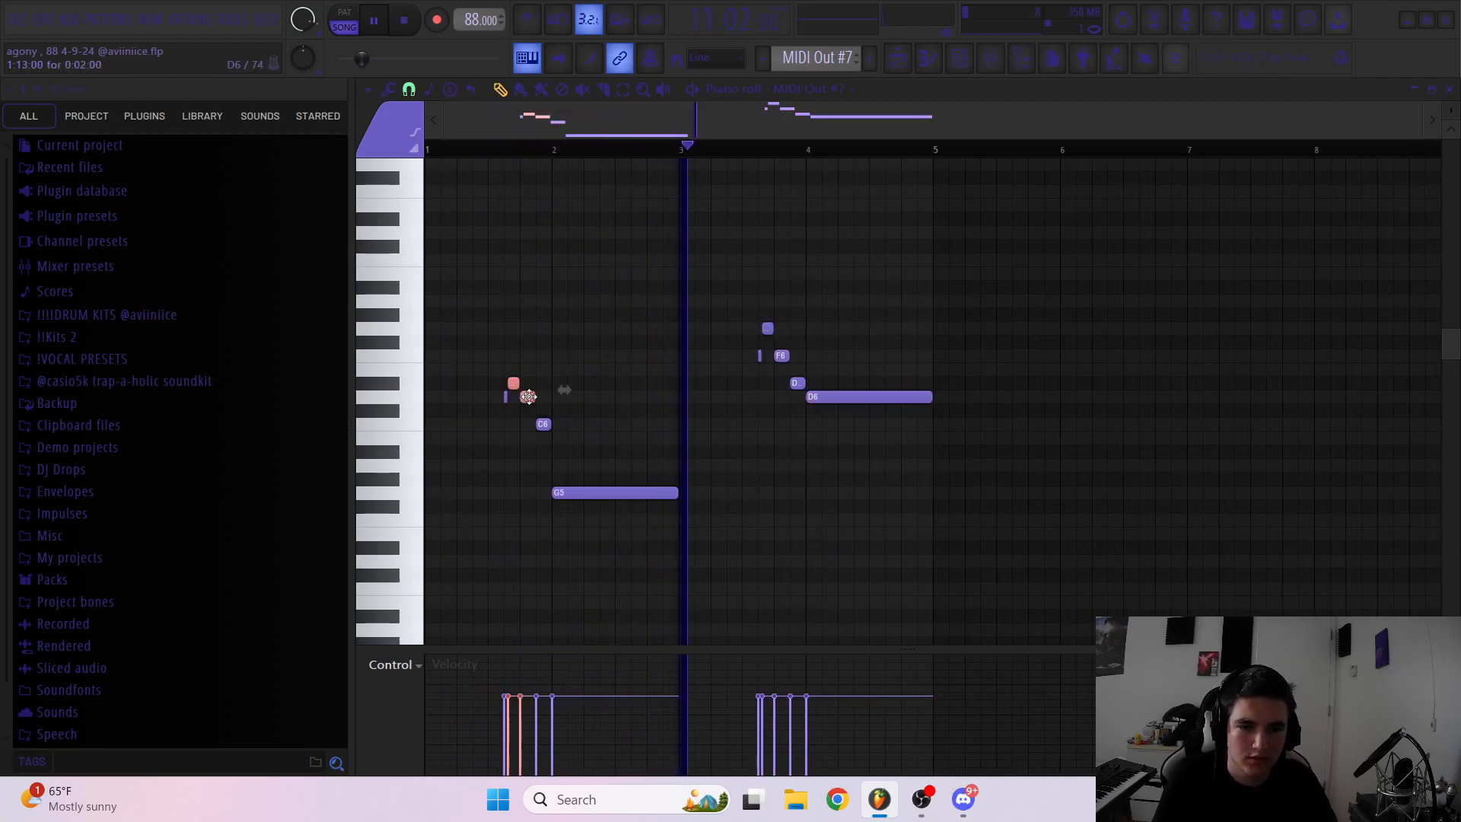
pyautogui.moveTo(800, 364); pyautogui.dragTo(837, 412)
pyautogui.keyDown('ctrl'); pyautogui.click(792, 434); pyautogui.keyUp('ctrl')
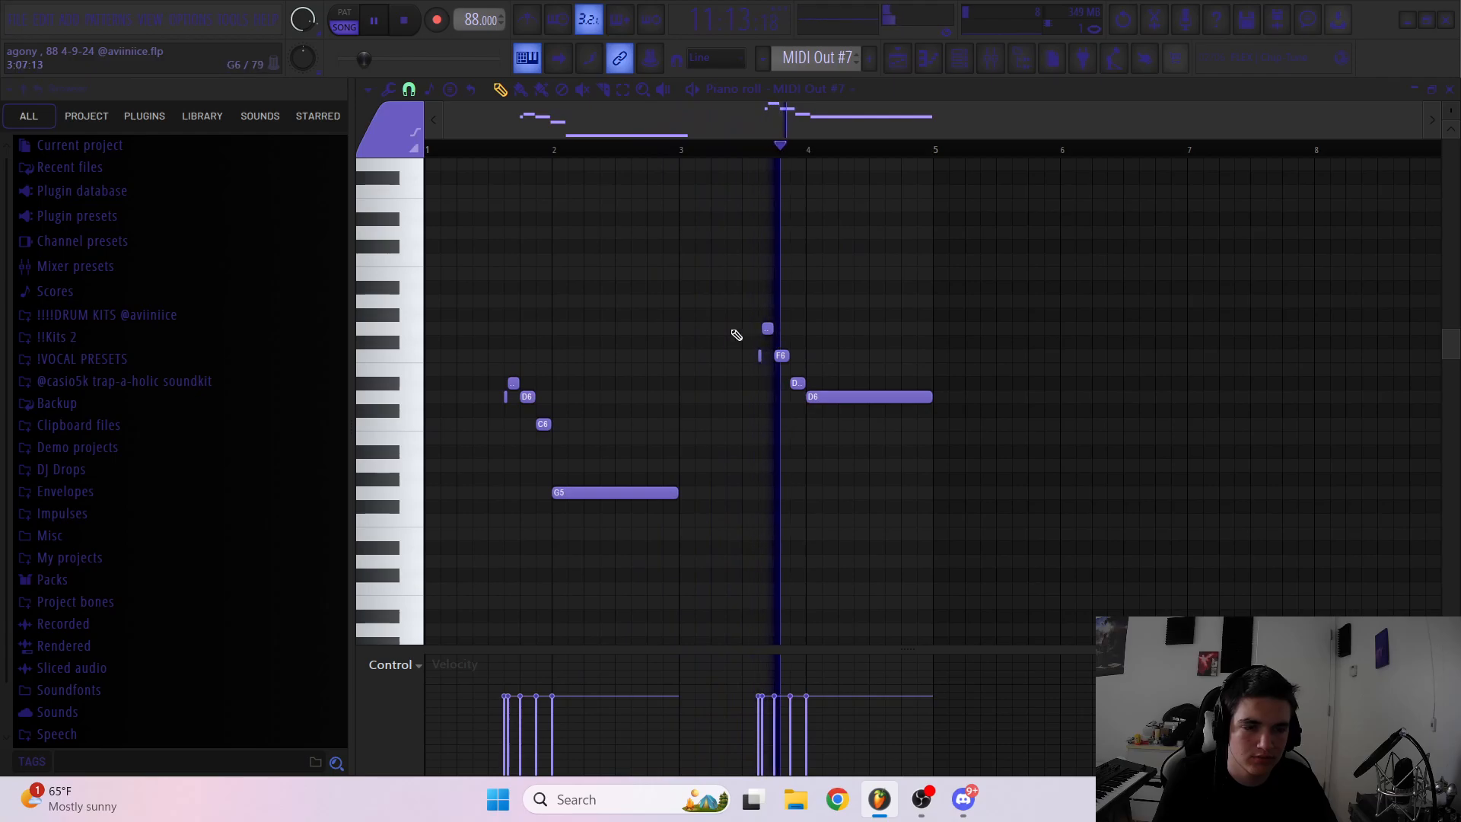
# Switch the solo to Track 9, replace the Track 1 clip at bar 9 with MIDI Out #8, and open its notes
pyautogui.click(897, 57)
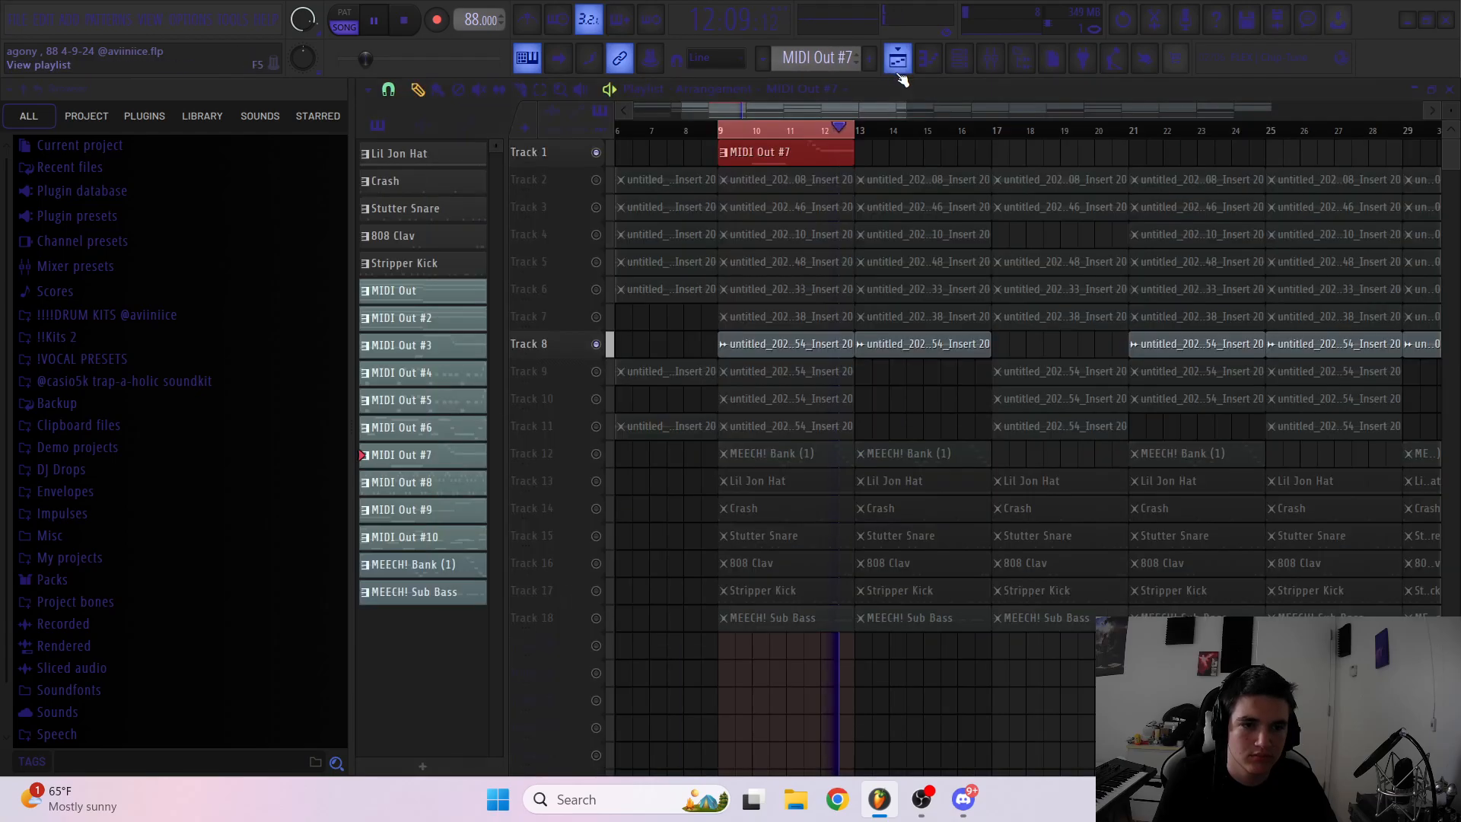
pyautogui.click(609, 374)
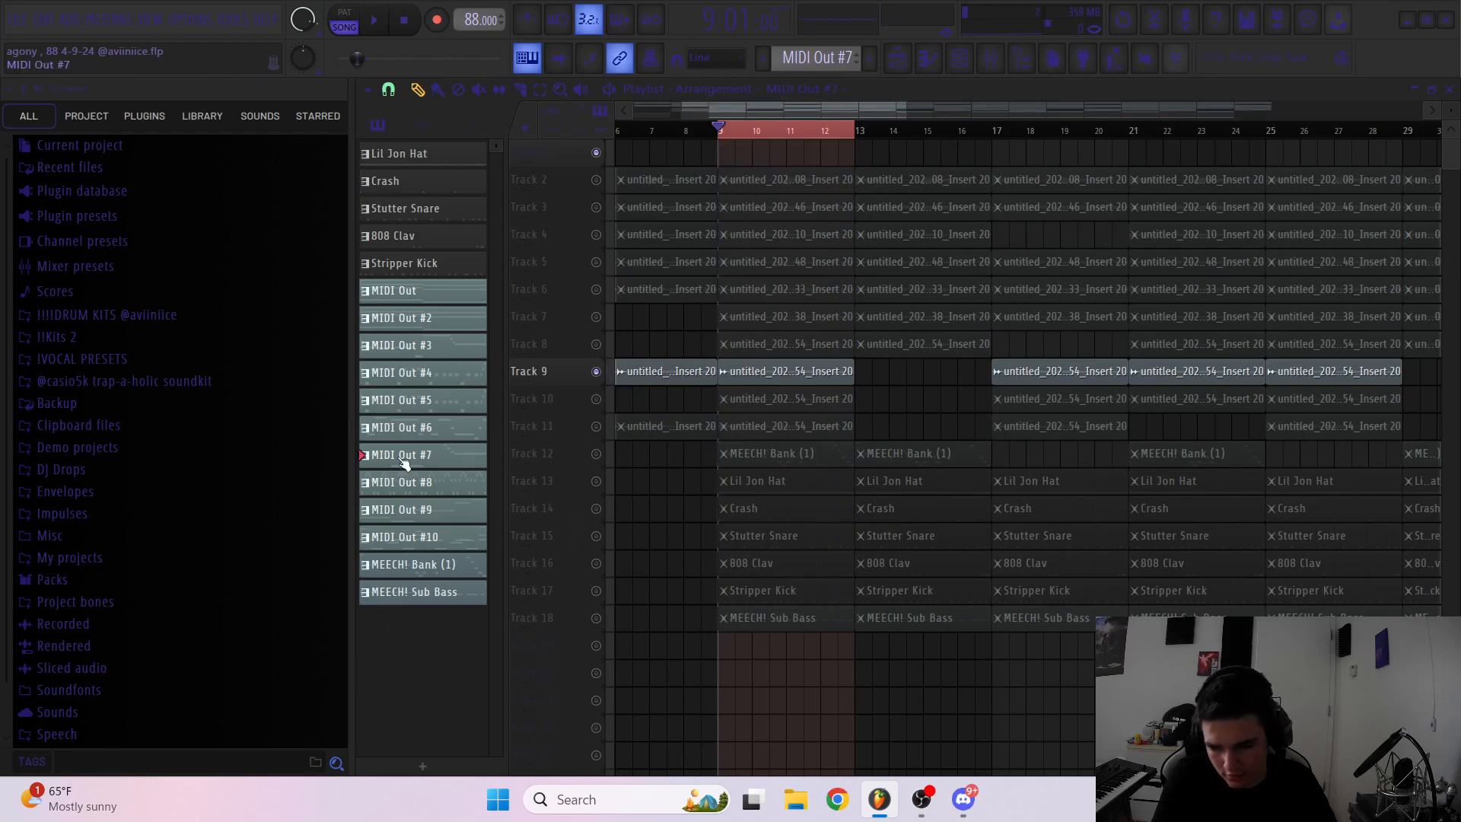
pyautogui.click(737, 157)
pyautogui.doubleClick(753, 152)
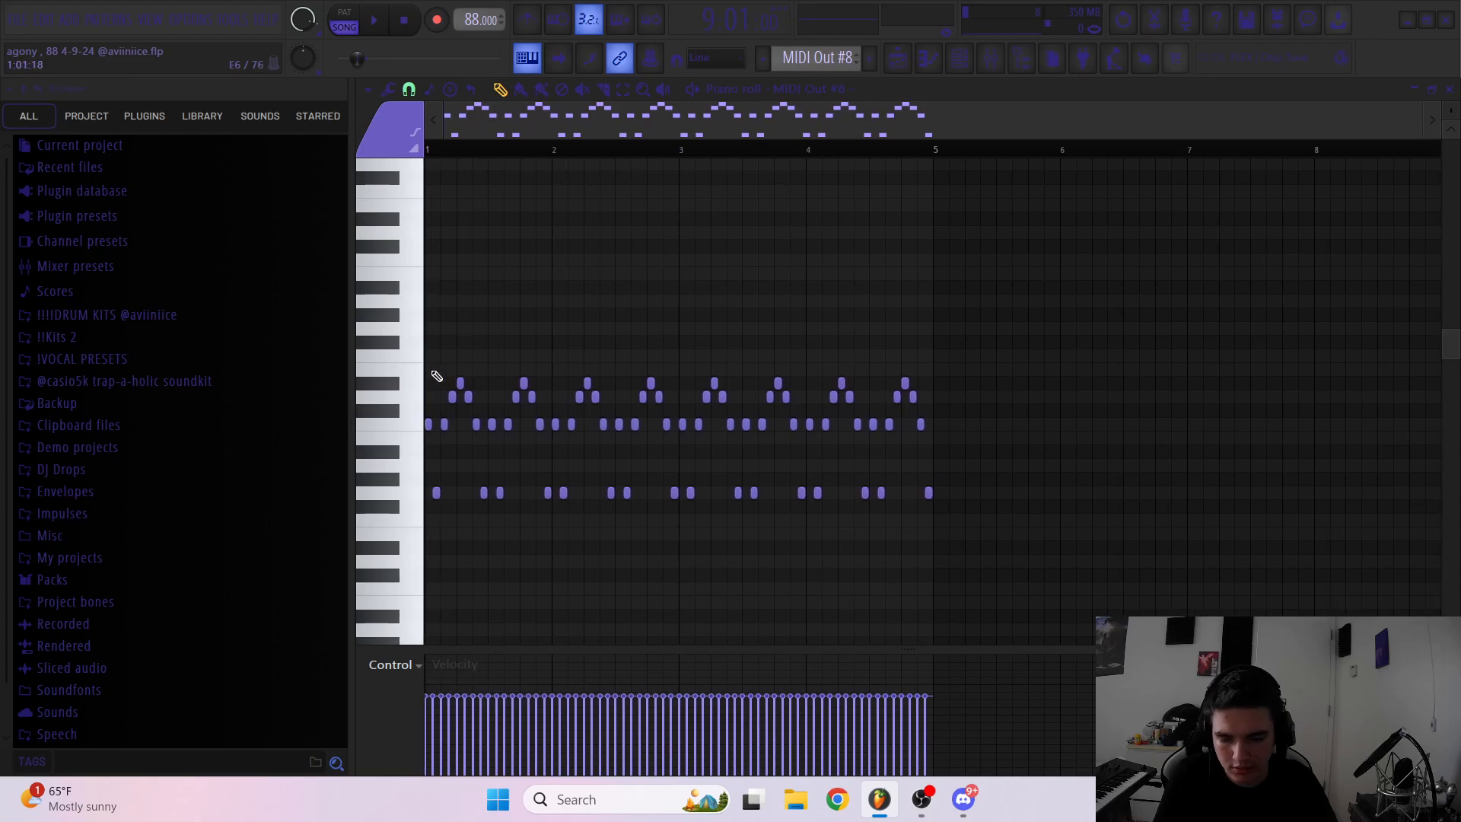
# Play the repeating MIDI Out #8 arpeggio in the piano roll and examine its G5, C6, D6 and D#6 notes
pyautogui.scroll(4, 438, 375)
pyautogui.press('space')
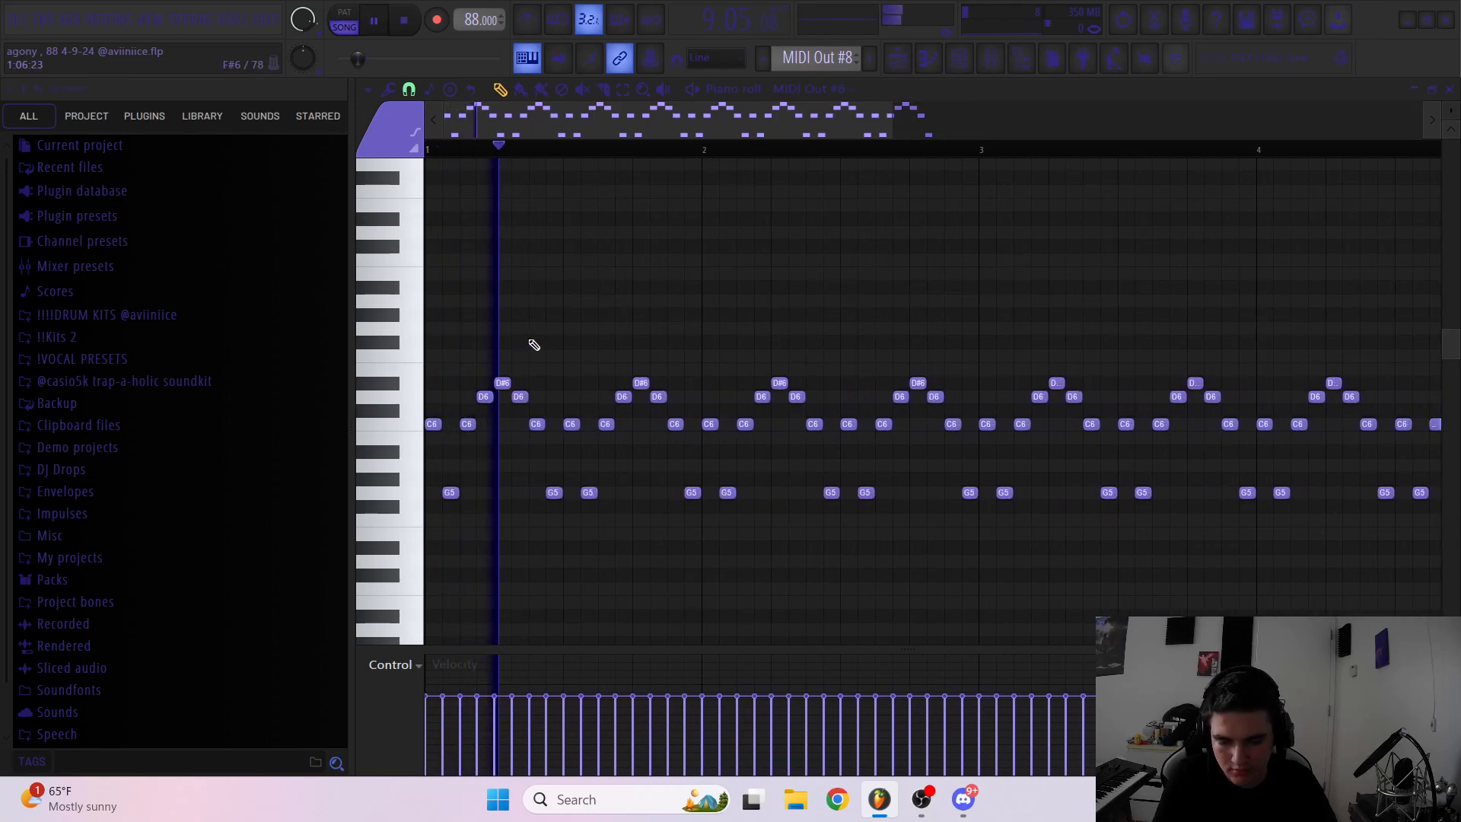
pyautogui.scroll(-1, 563, 336)
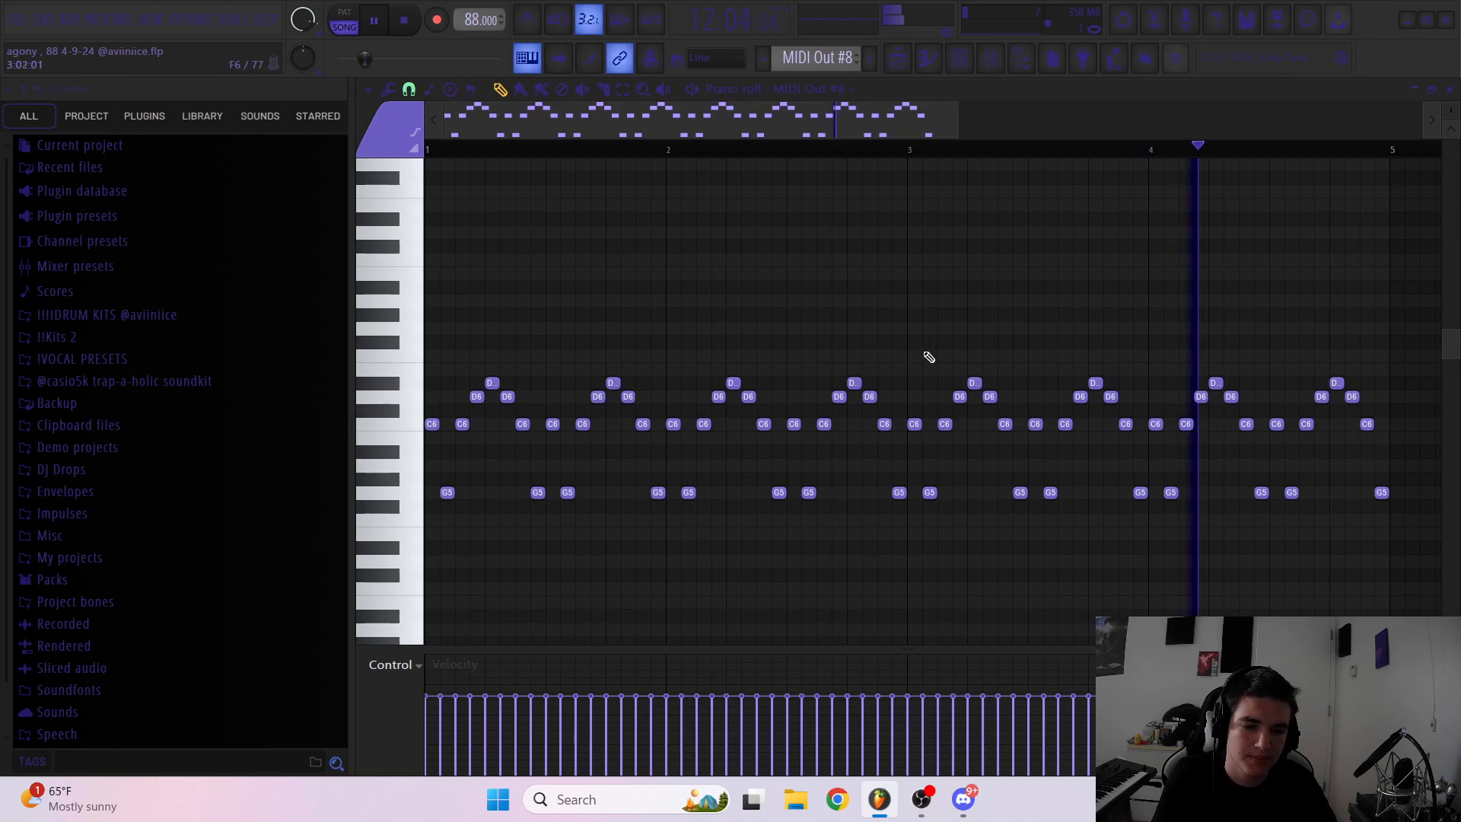
pyautogui.scroll(-1, 994, 342)
pyautogui.press('space')
# Replace the Track 1 clip at bar 9 with MIDI Out #9, switch the solo to Track 10, and display the pattern's notes
pyautogui.press('F5')
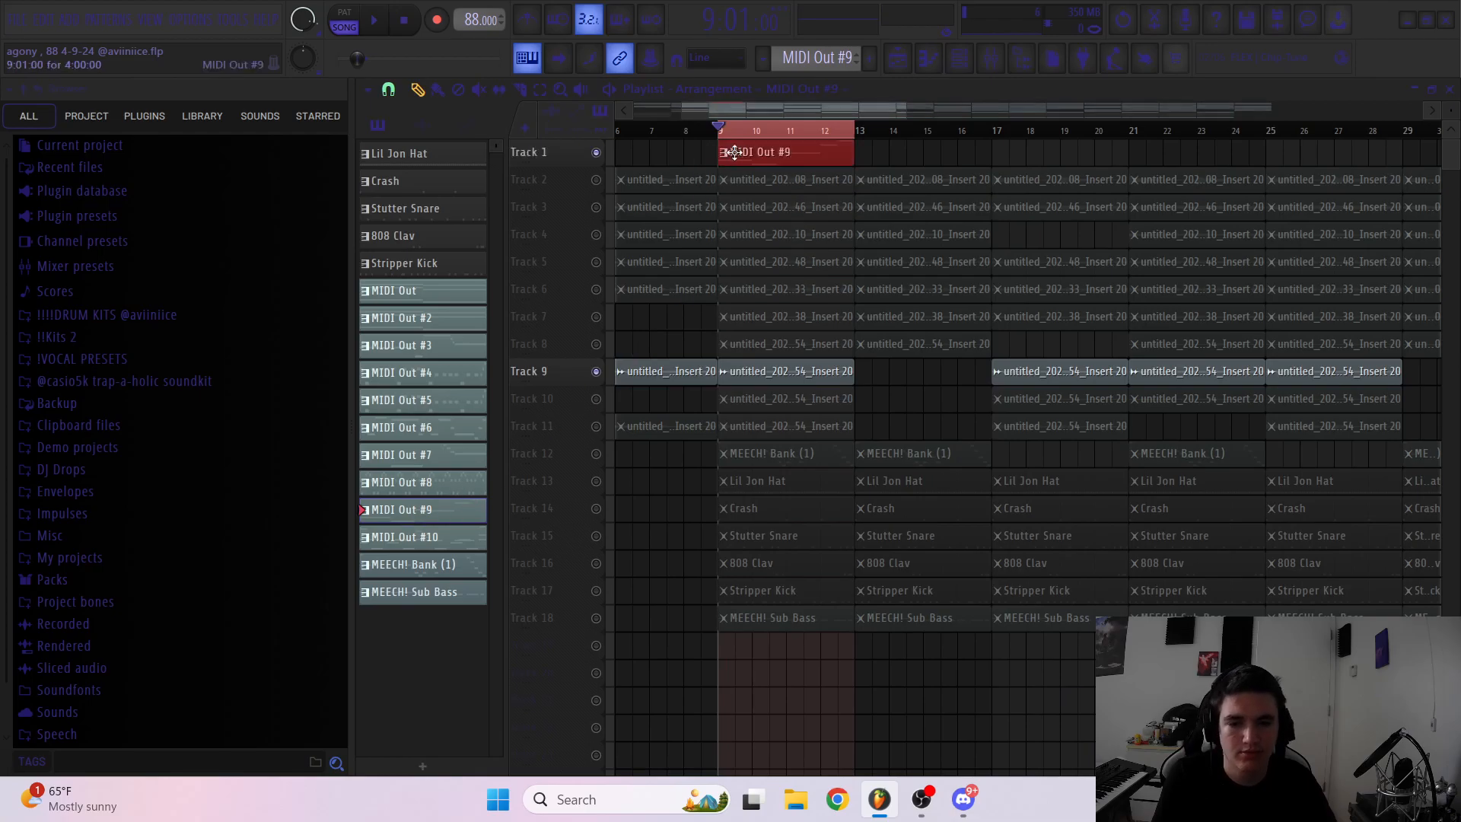
pyautogui.doubleClick(732, 152)
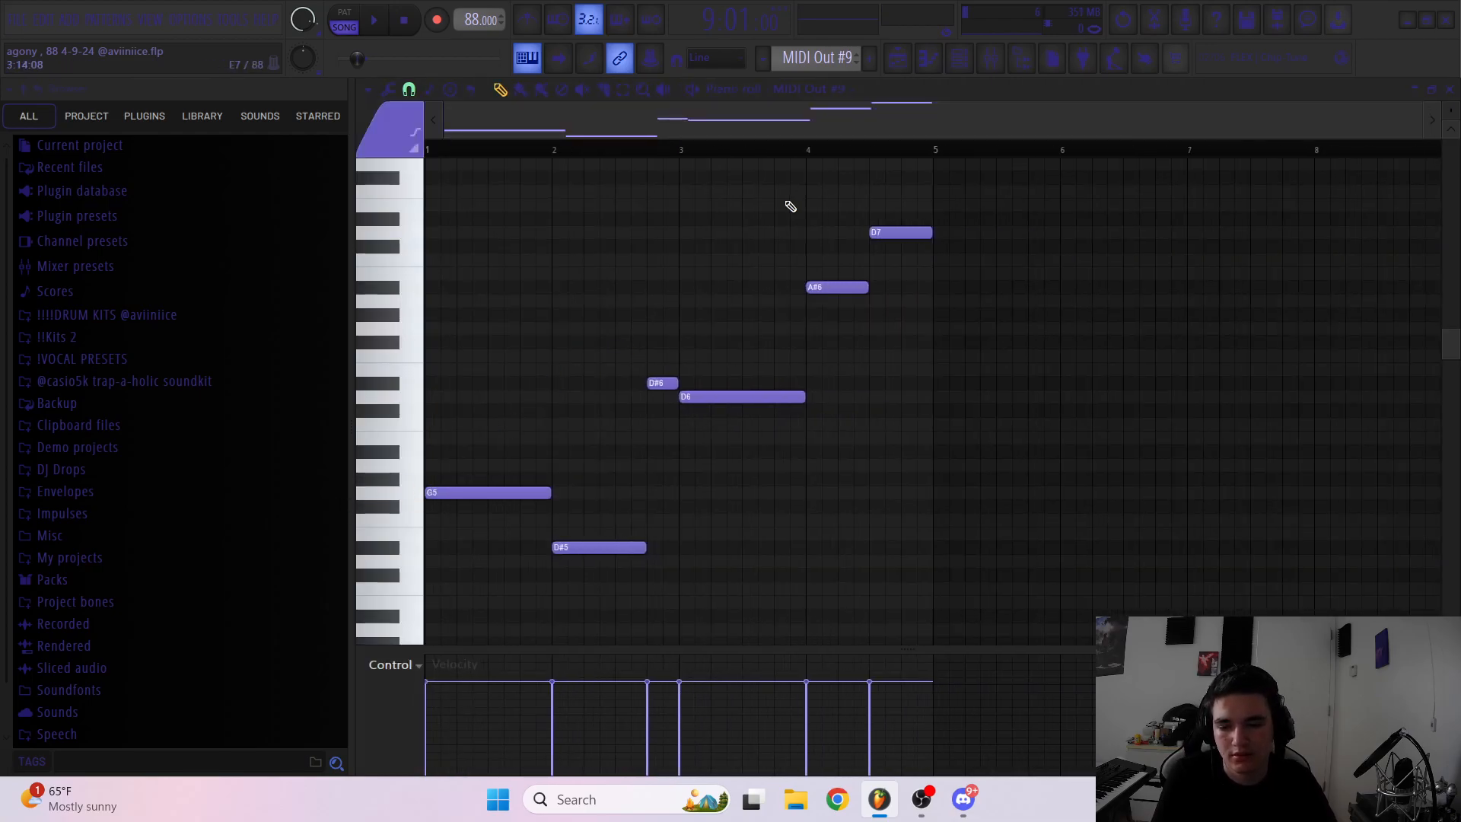
pyautogui.click(898, 61)
pyautogui.click(596, 398)
pyautogui.click(596, 372)
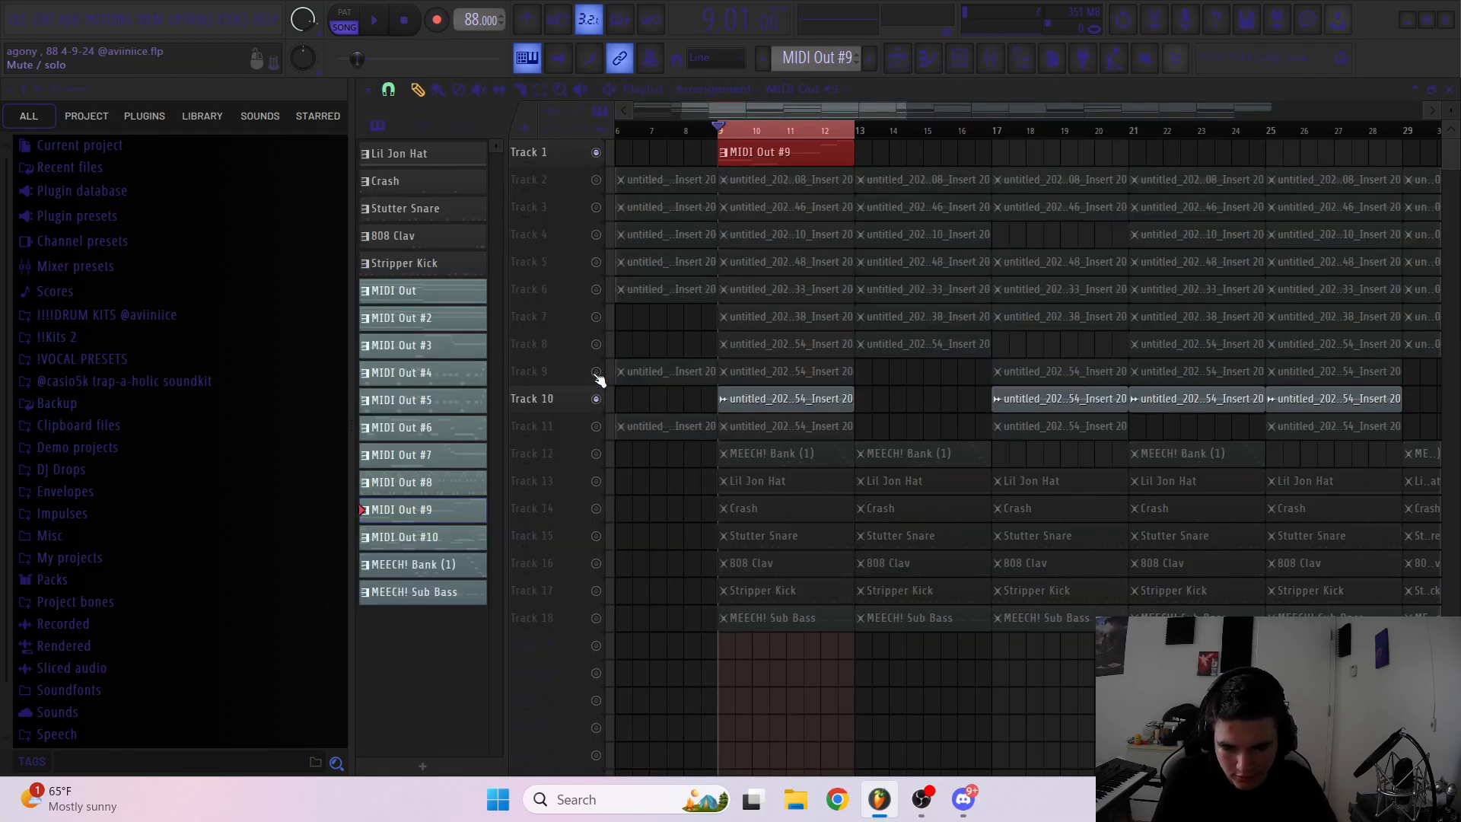
pyautogui.click(942, 64)
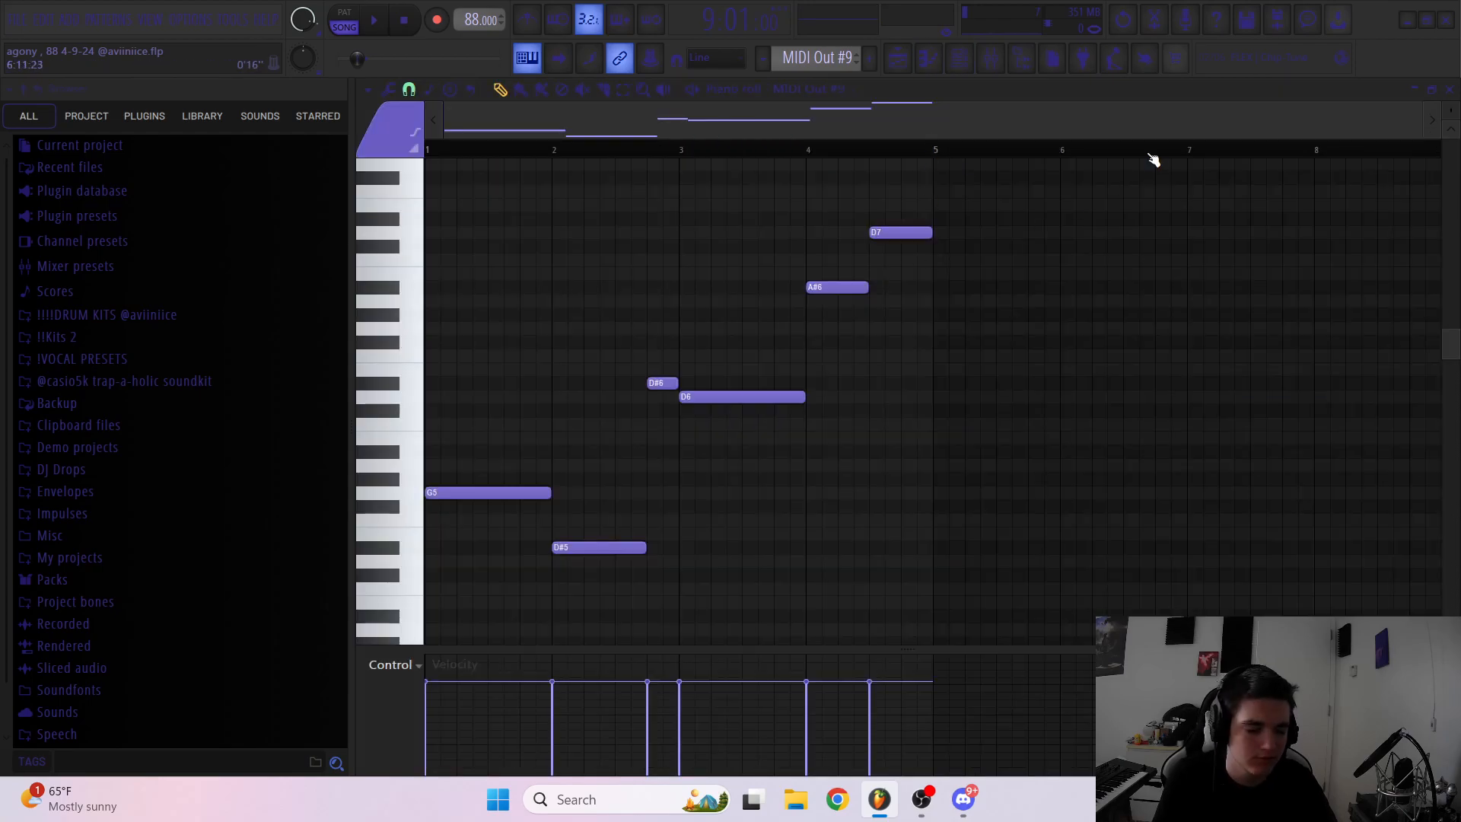
# Highlight the MIDI Out #9 notes in the piano roll and play the loop against the soloed Track 10
pyautogui.moveTo(955, 615); pyautogui.dragTo(541, 281)
pyautogui.press('space')
pyautogui.click(615, 282)
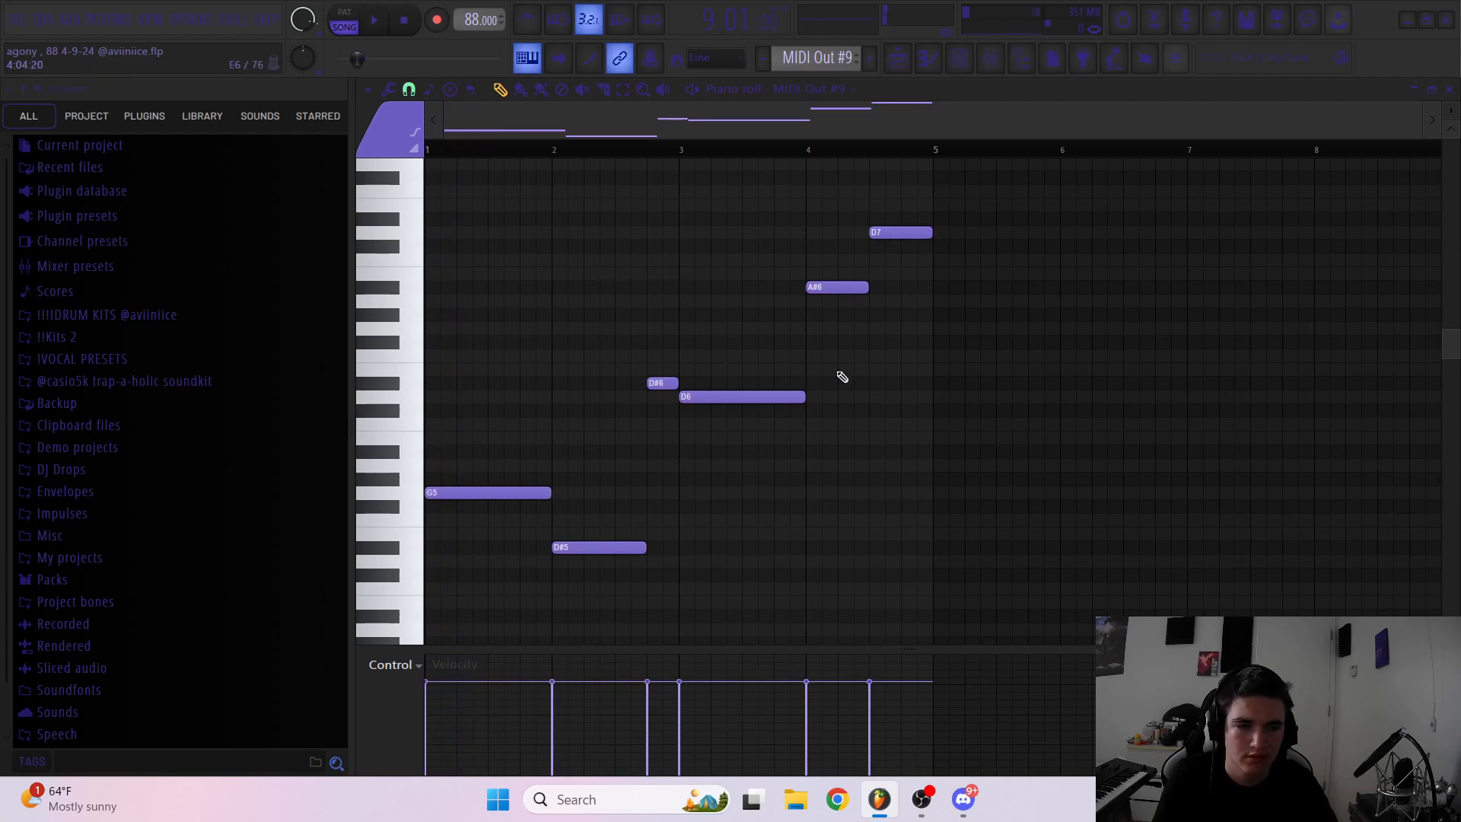
pyautogui.moveTo(1032, 567); pyautogui.dragTo(445, 231)
pyautogui.click(558, 272)
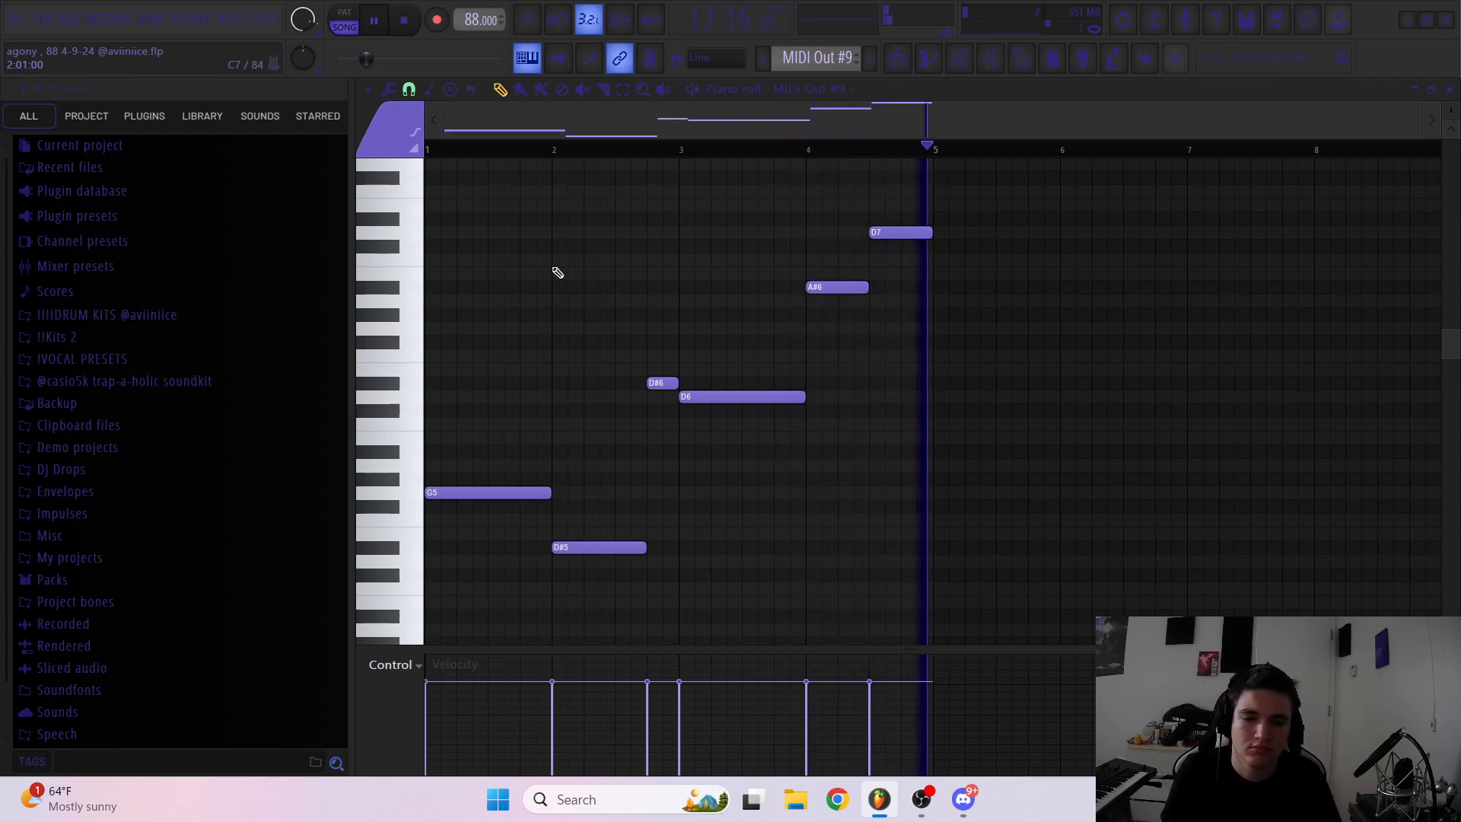
pyautogui.press('space')
# Switch the solo to Track 11, replace the Track 1 clip at bar 9 with MIDI Out #10, and open its notes
pyautogui.click(905, 63)
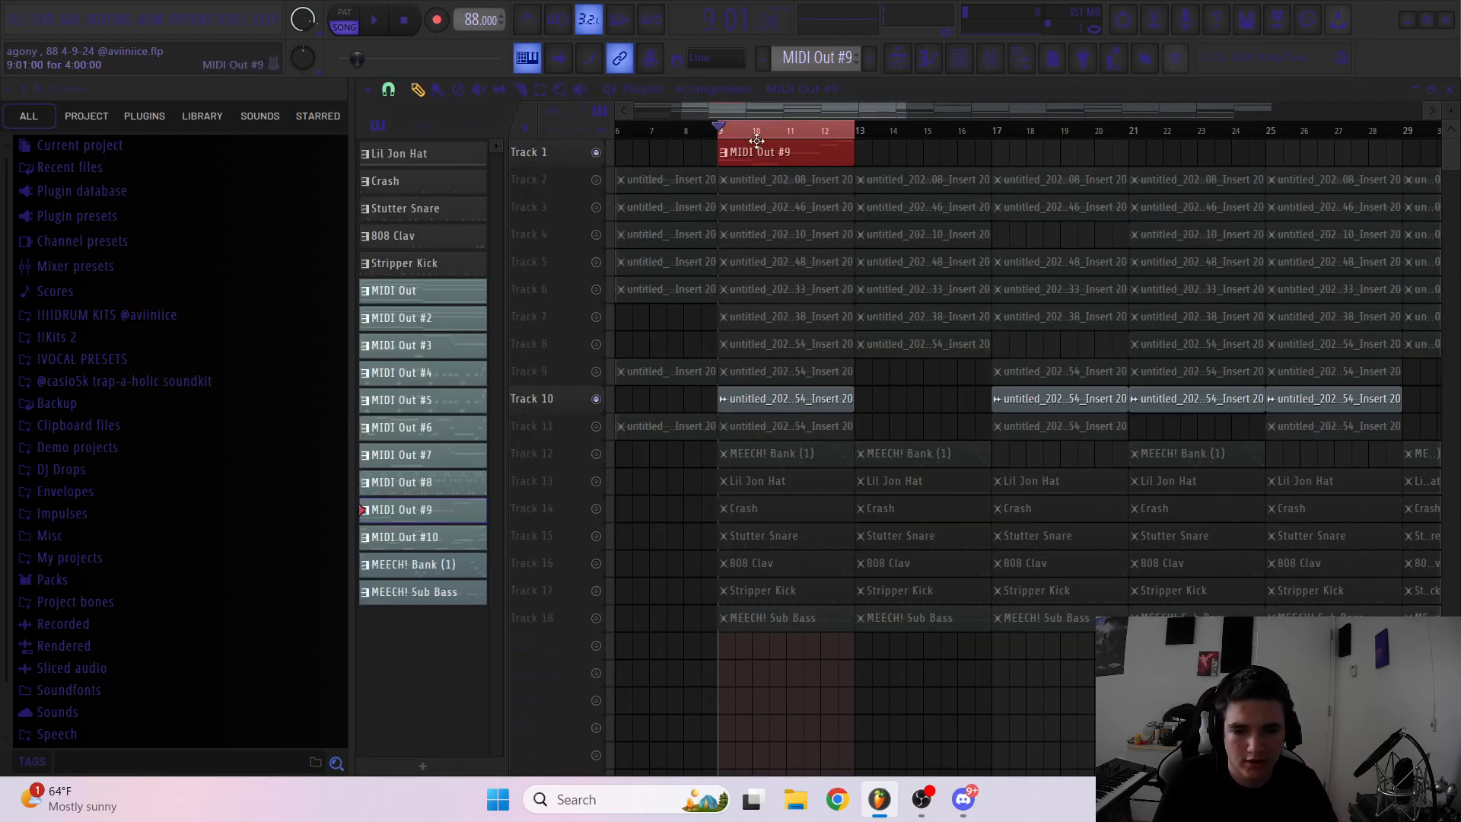
pyautogui.click(601, 427)
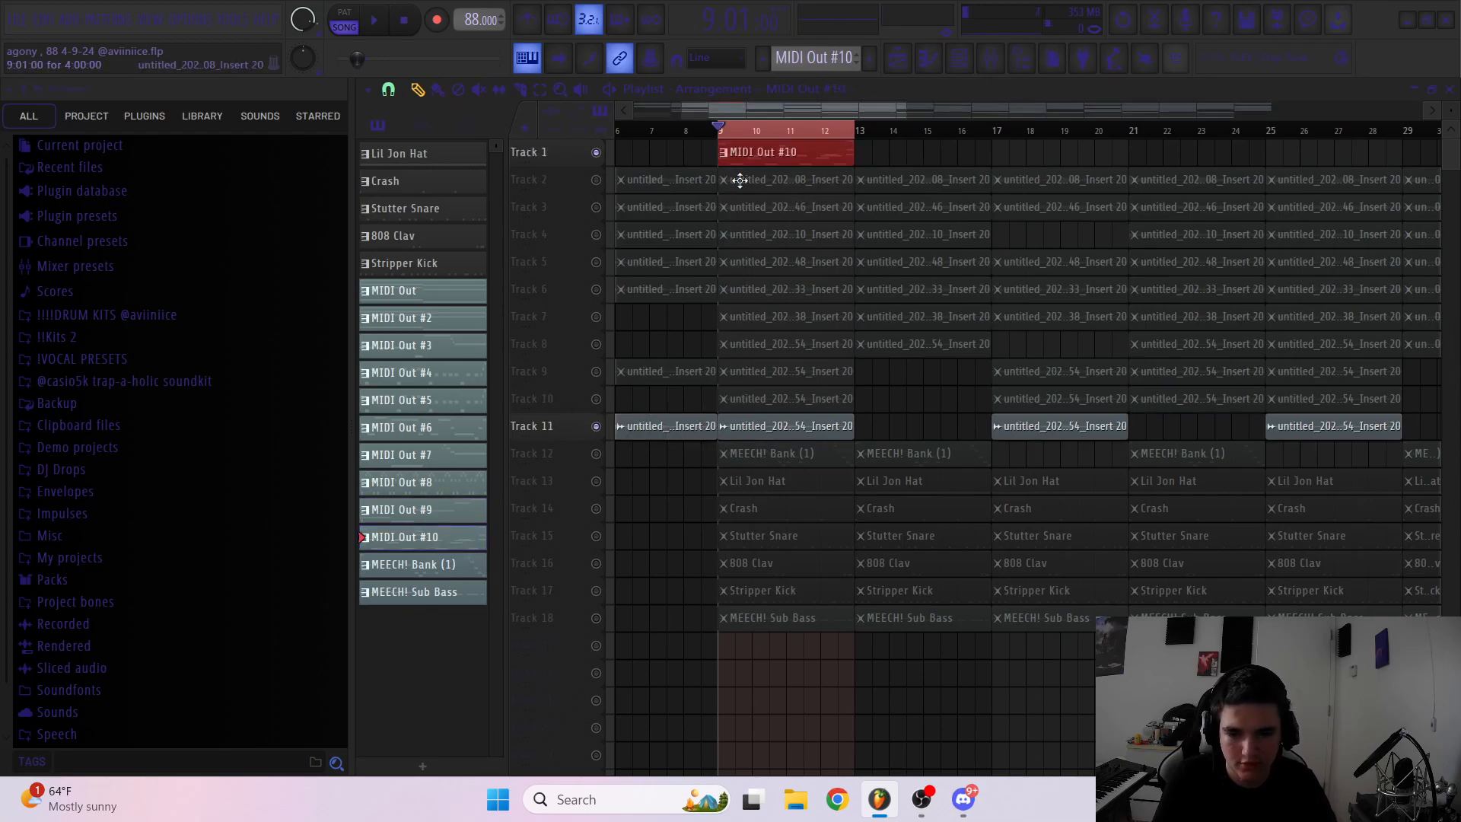
pyautogui.doubleClick(788, 155)
# Play the MIDI Out #10 pattern in the piano roll, highlighting the opening C6, D#6 and C7 chord
pyautogui.moveTo(1093, 512); pyautogui.dragTo(611, 172)
pyautogui.keyDown('ctrl'); pyautogui.click(817, 290); pyautogui.keyUp('ctrl')
pyautogui.moveTo(1123, 582); pyautogui.dragTo(415, 152)
pyautogui.keyDown('ctrl'); pyautogui.click(575, 214); pyautogui.keyUp('ctrl')
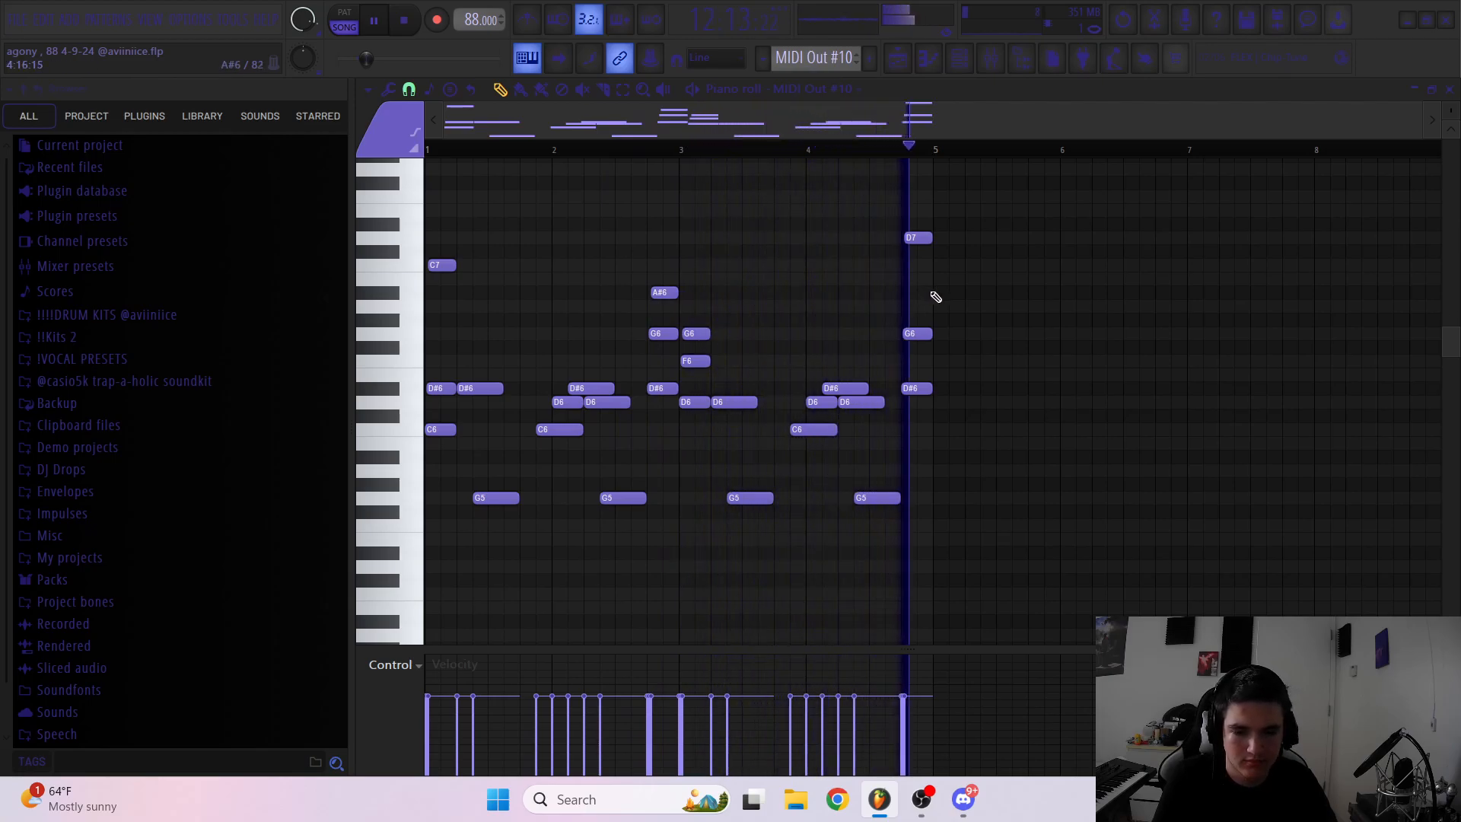
pyautogui.scroll(5, 422, 469)
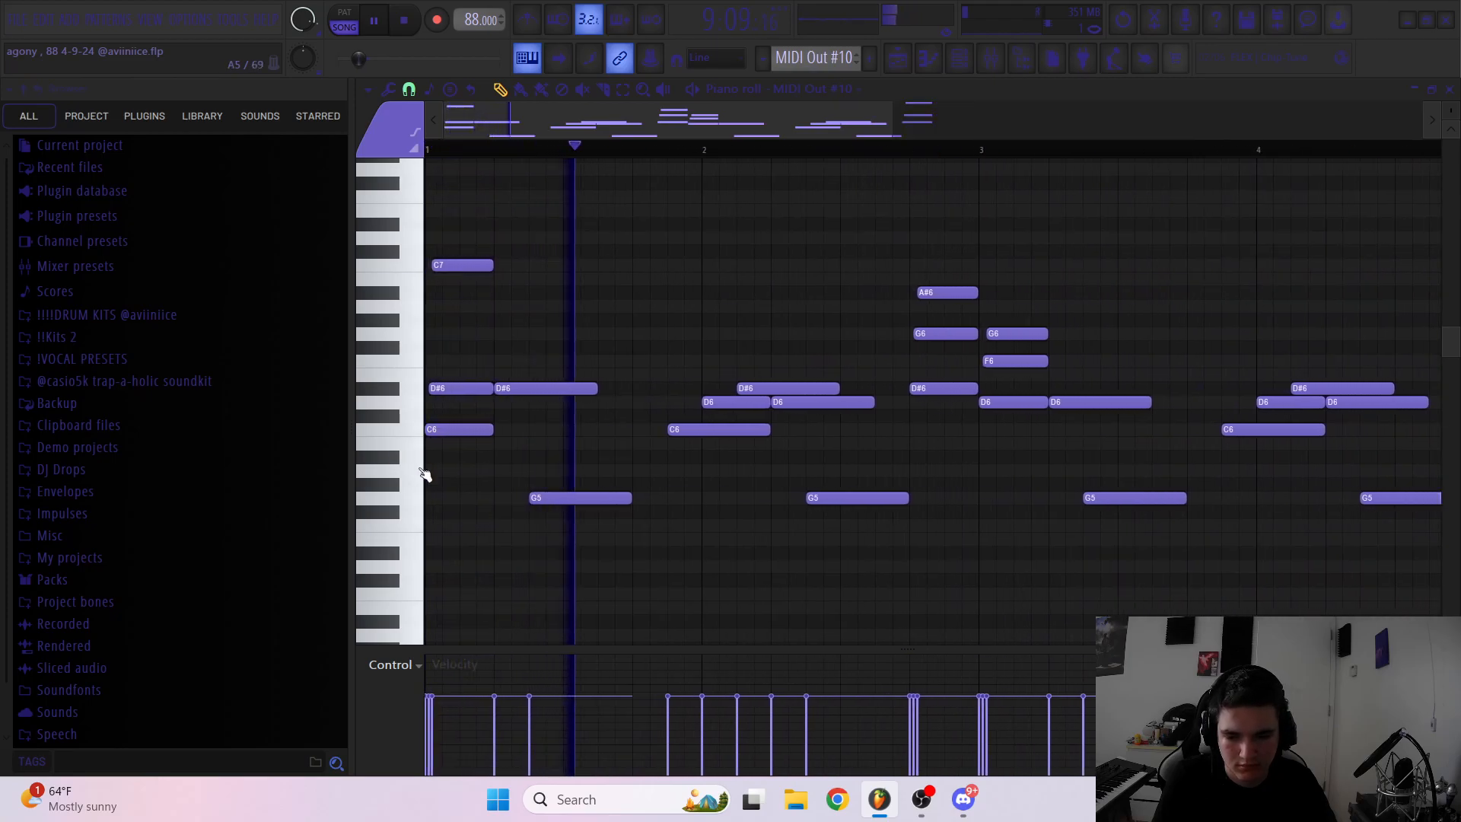
pyautogui.moveTo(443, 488); pyautogui.dragTo(521, 206)
pyautogui.scroll(-4, 601, 455)
pyautogui.scroll(-2, 638, 458)
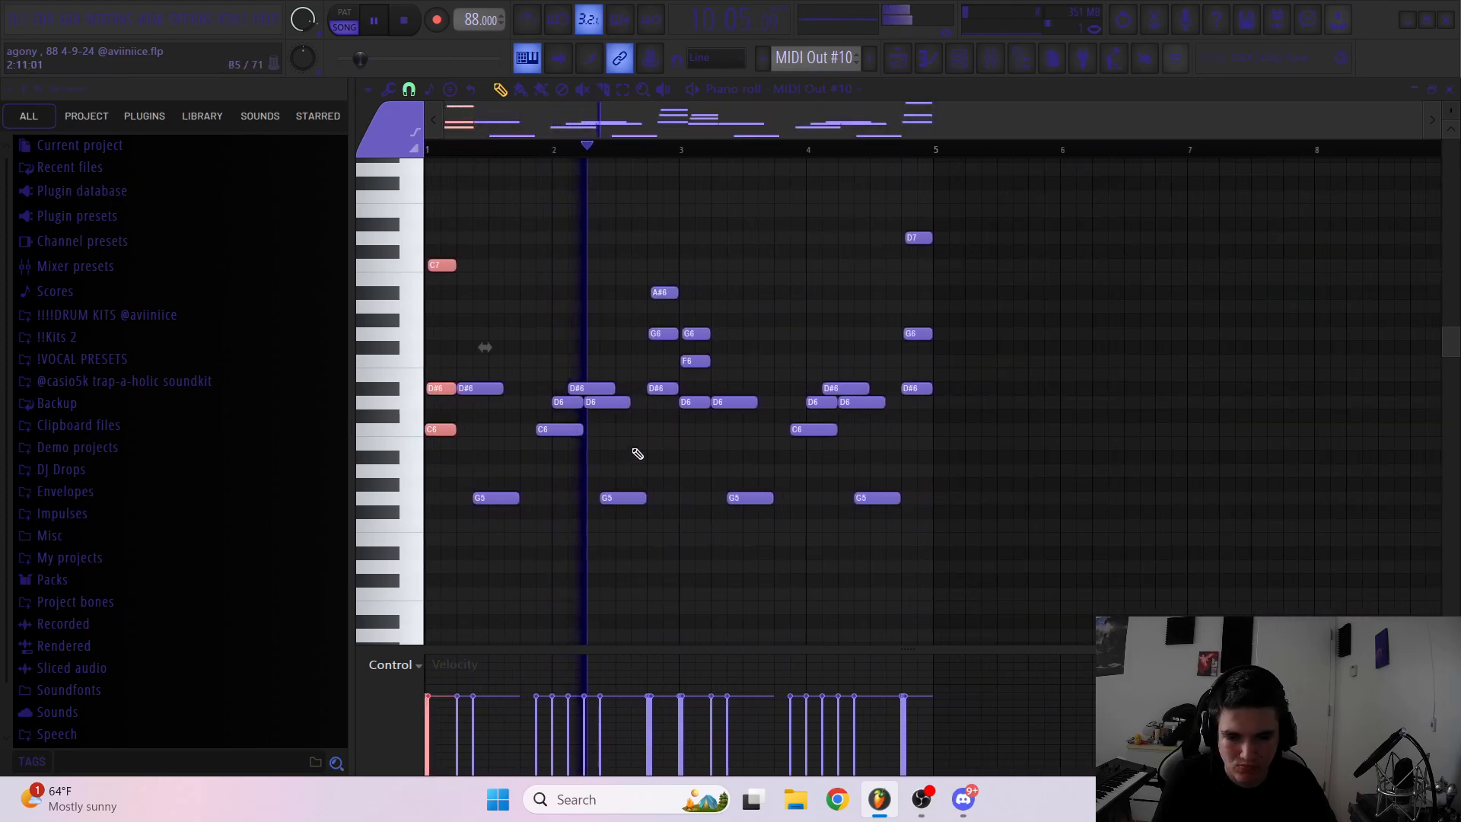
pyautogui.keyDown('ctrl'); pyautogui.click(645, 463); pyautogui.keyUp('ctrl')
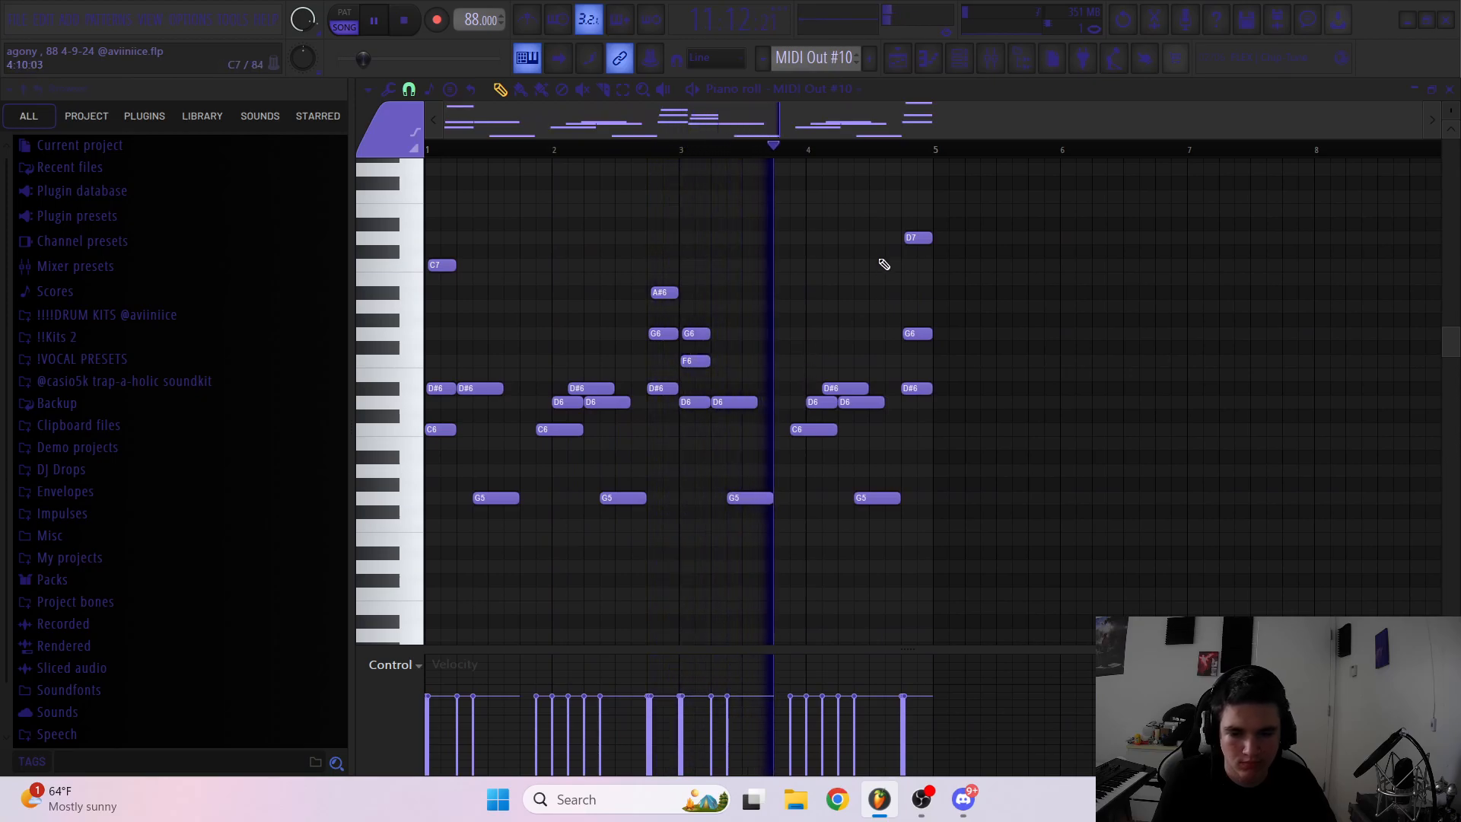
# Switch the solo from Track 11 to Track 12 and remove the MIDI Out #10 clip from Track 1
pyautogui.click(916, 65)
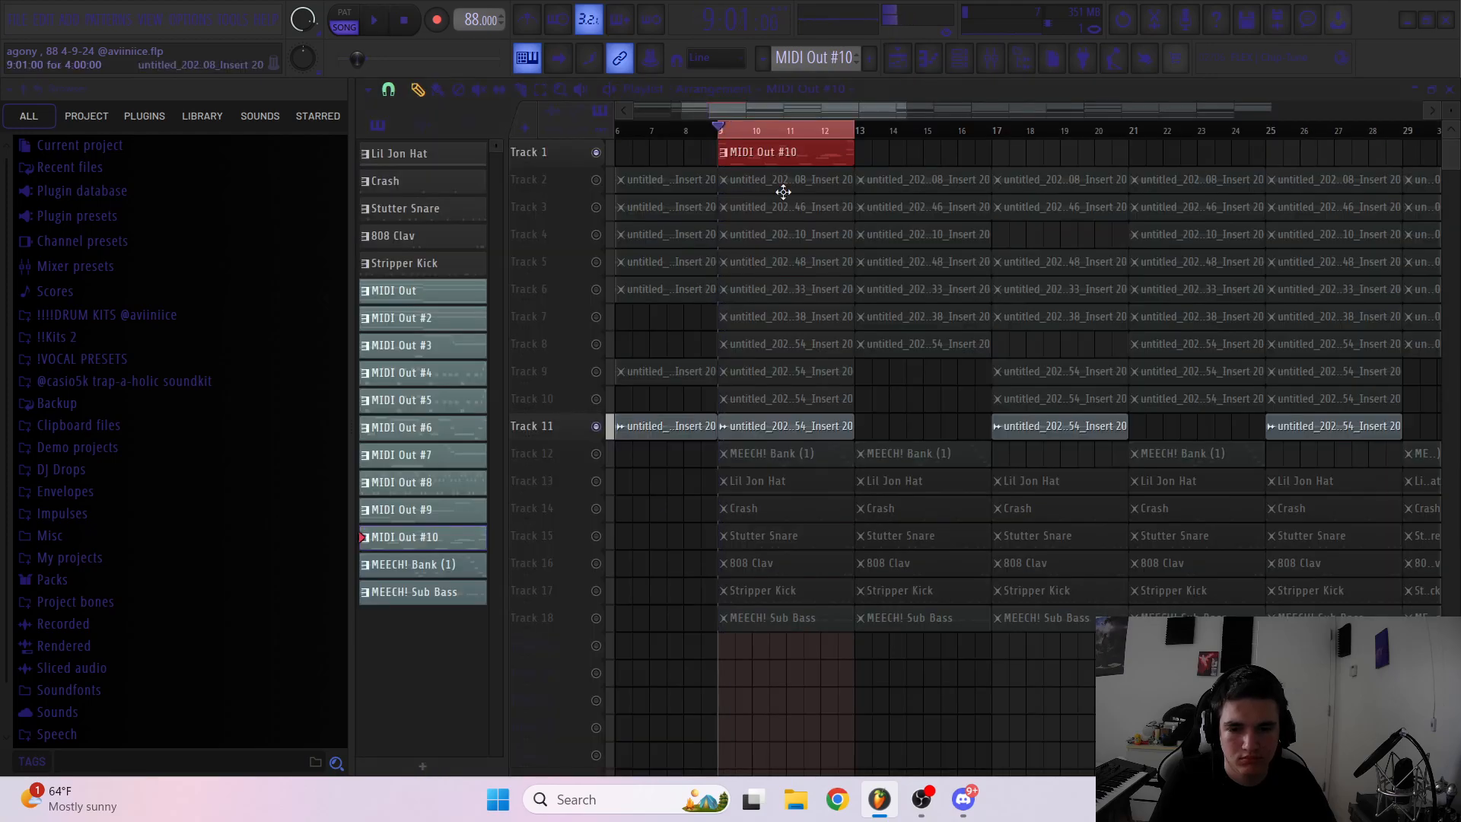
pyautogui.click(596, 454)
pyautogui.click(597, 426)
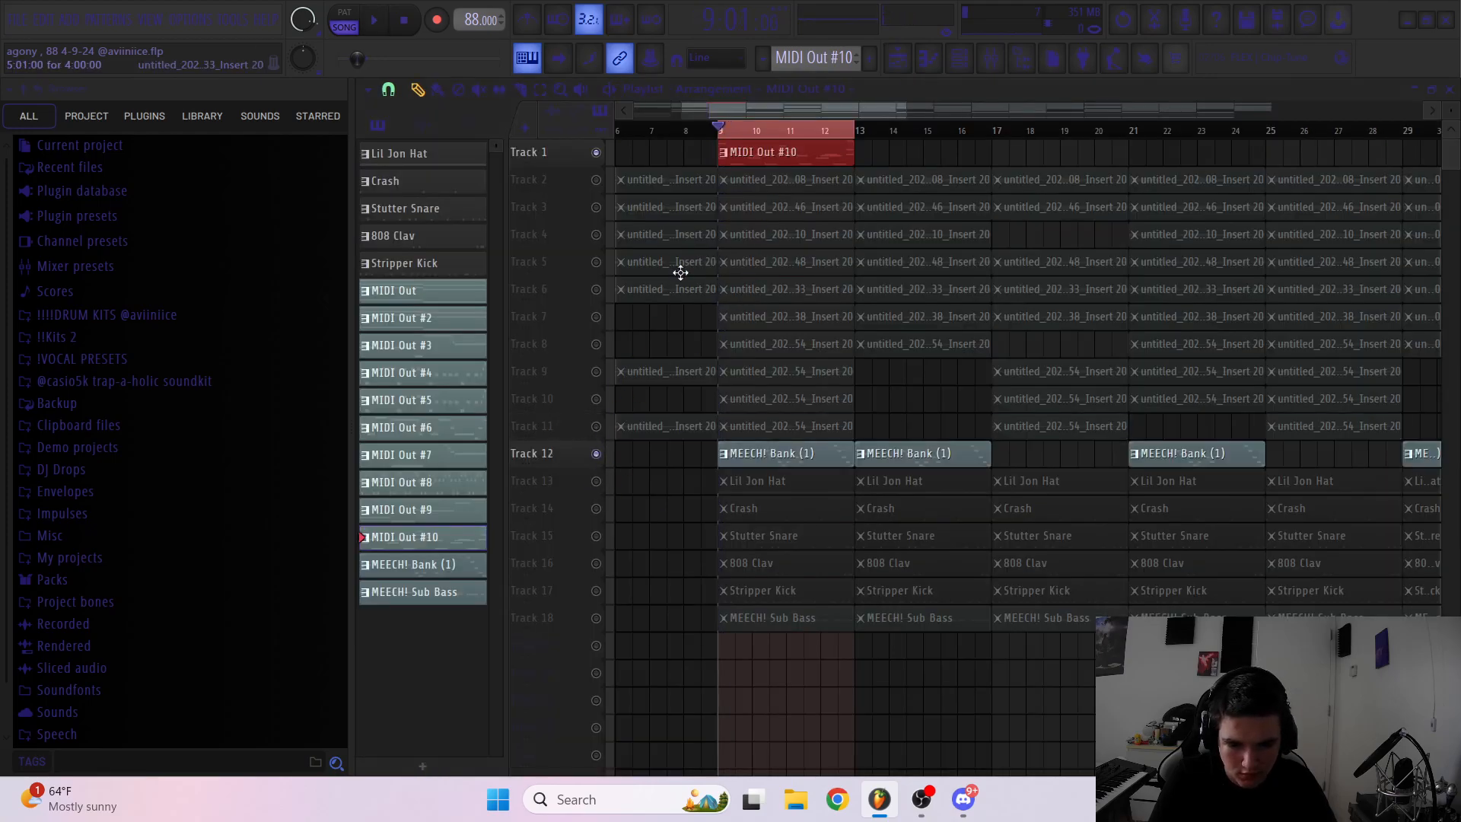
pyautogui.rightClick(596, 153)
pyautogui.rightClick(597, 153)
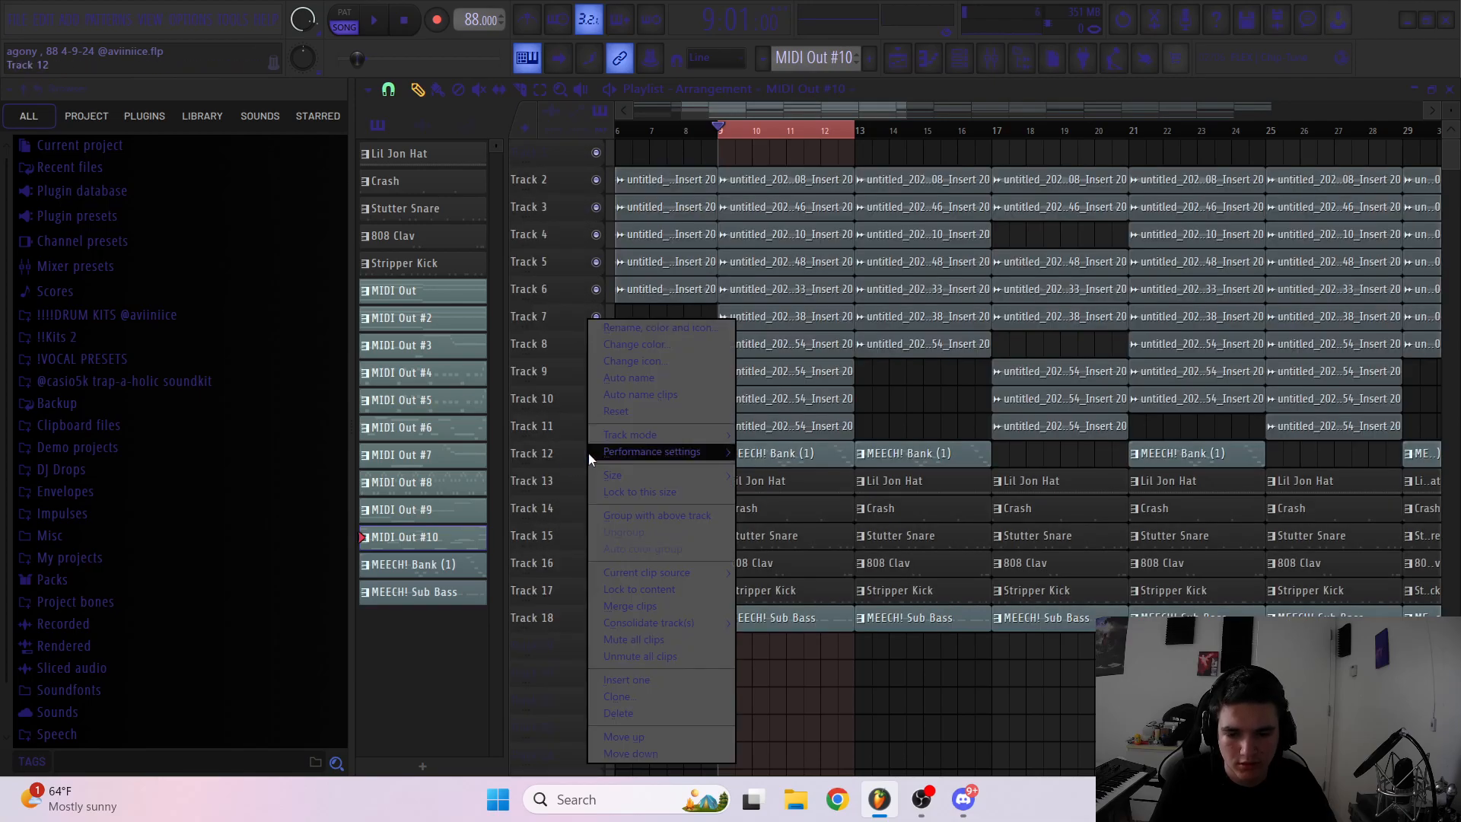
pyautogui.rightClick(597, 455)
# Open the MEECH! Bank (1) clip on Track 12 in the piano roll, play its notes, and return to the playlist
pyautogui.doubleClick(760, 456)
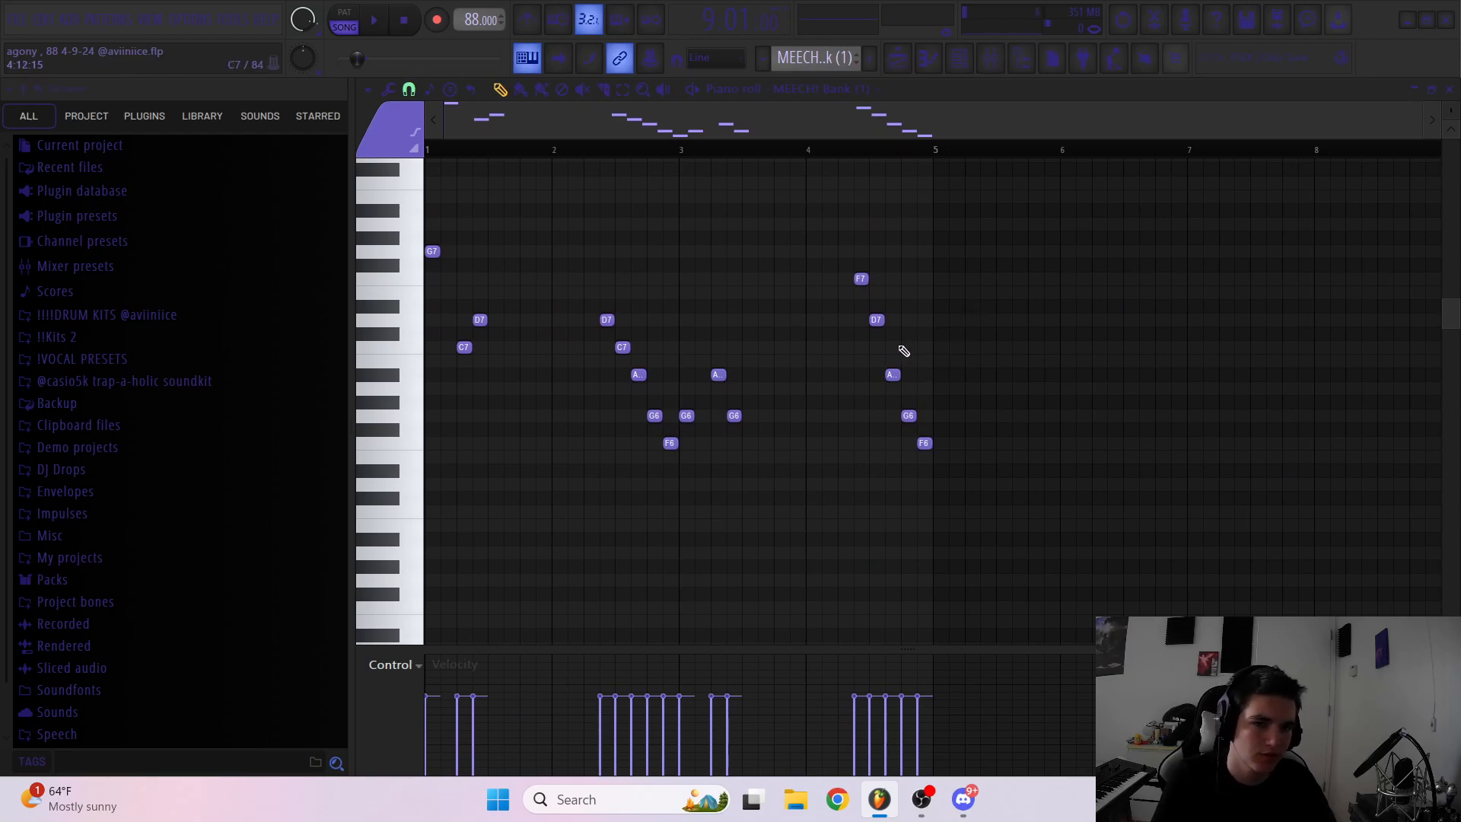
pyautogui.press('space')
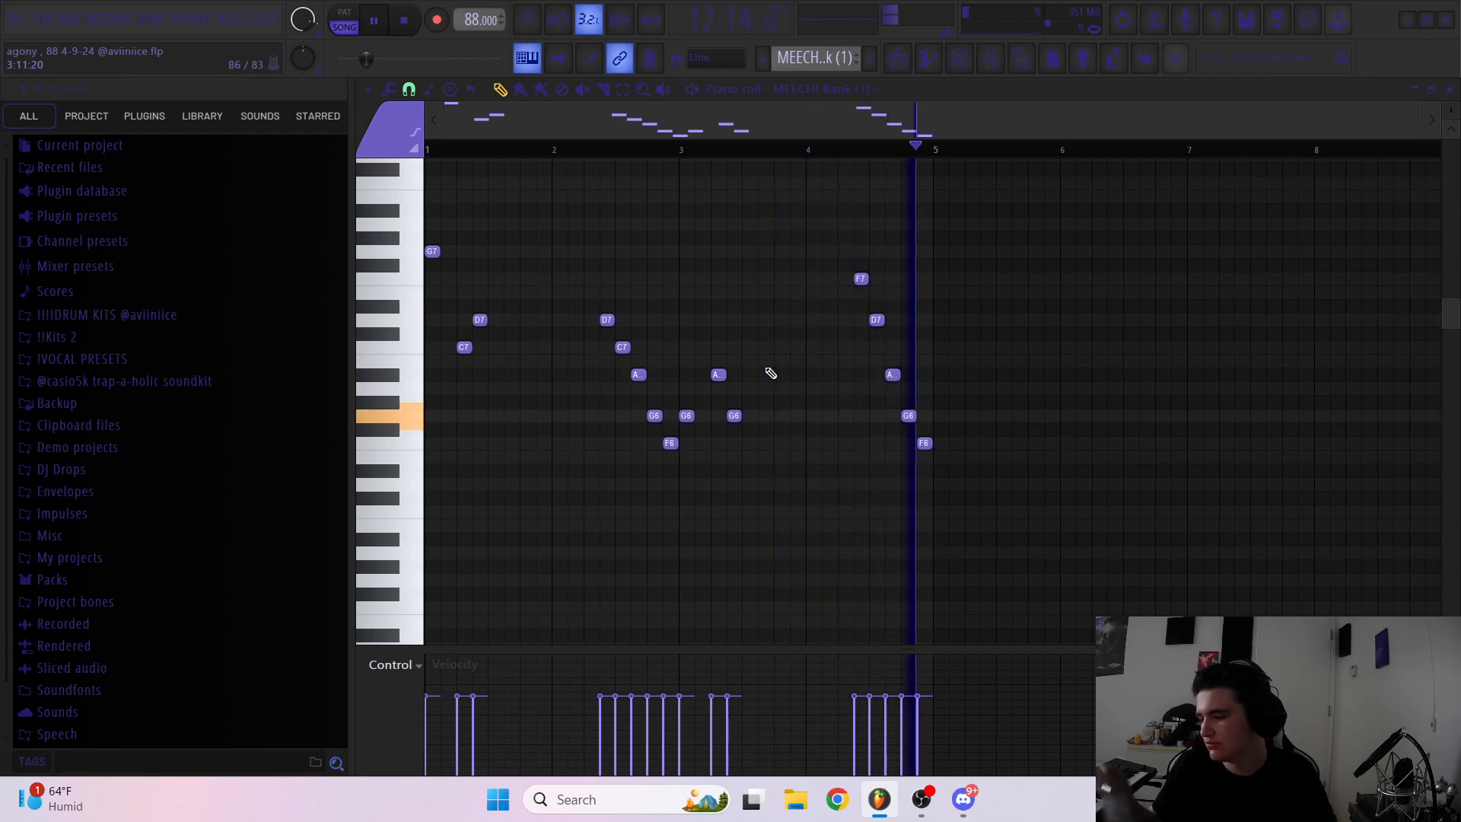
pyautogui.press('F5')
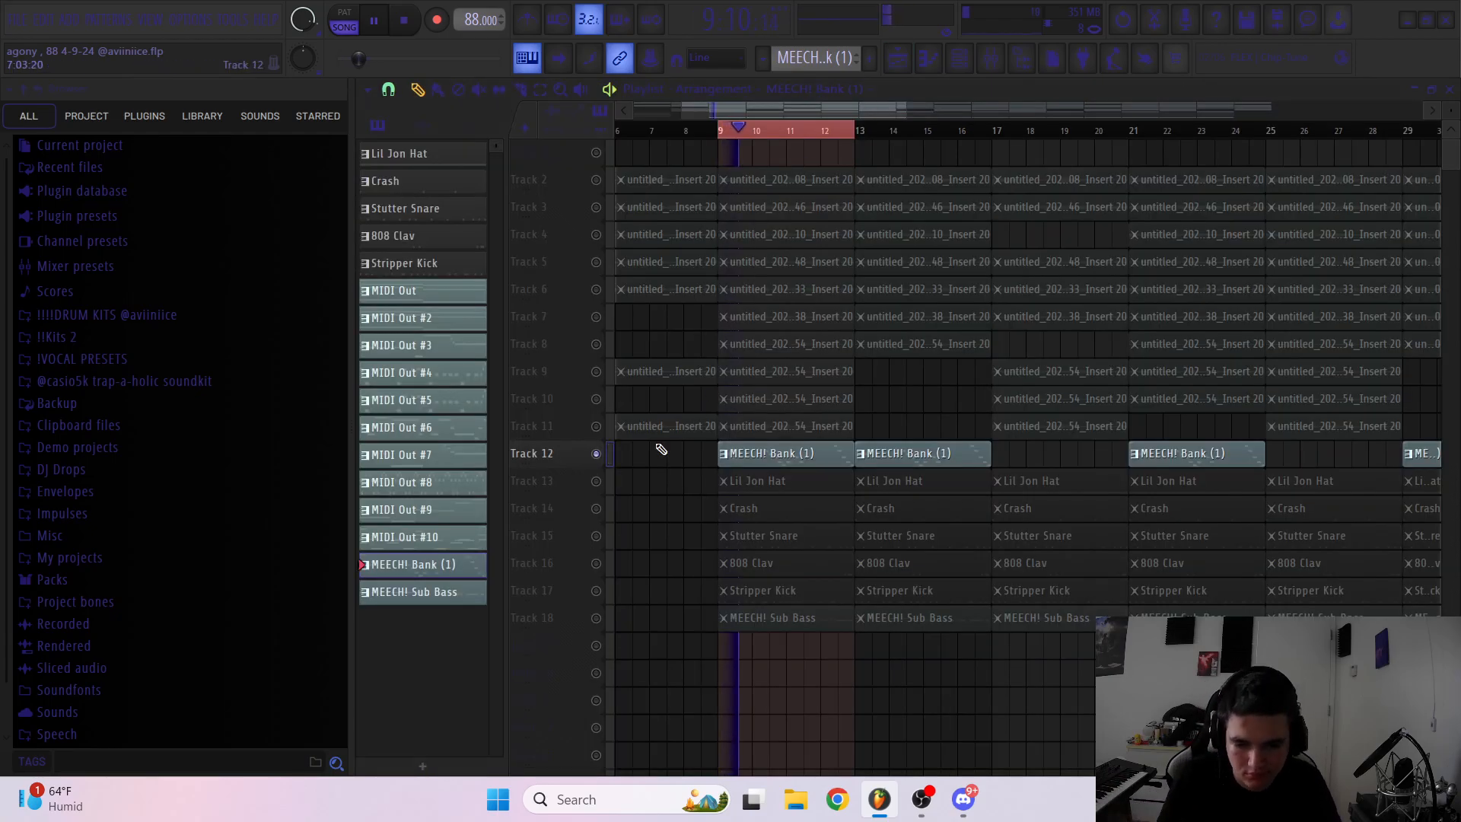
# Stop playback and unmute Tracks 11 up through 1 so all melody layers sound together with Track 12
pyautogui.press('space')
pyautogui.click(596, 428)
pyautogui.click(597, 399)
pyautogui.click(596, 372)
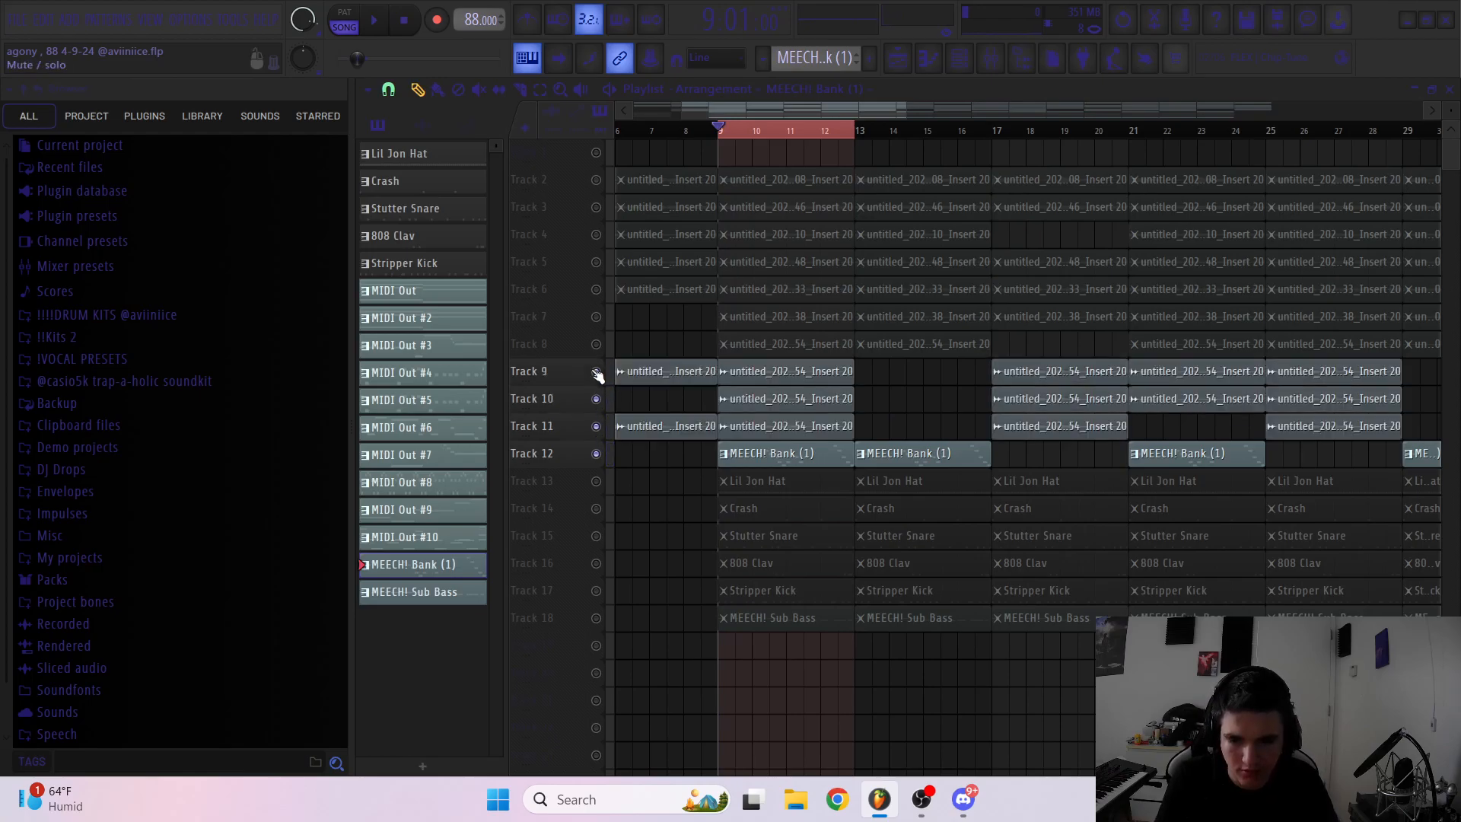
pyautogui.click(596, 344)
pyautogui.click(597, 317)
pyautogui.click(597, 261)
pyautogui.click(597, 289)
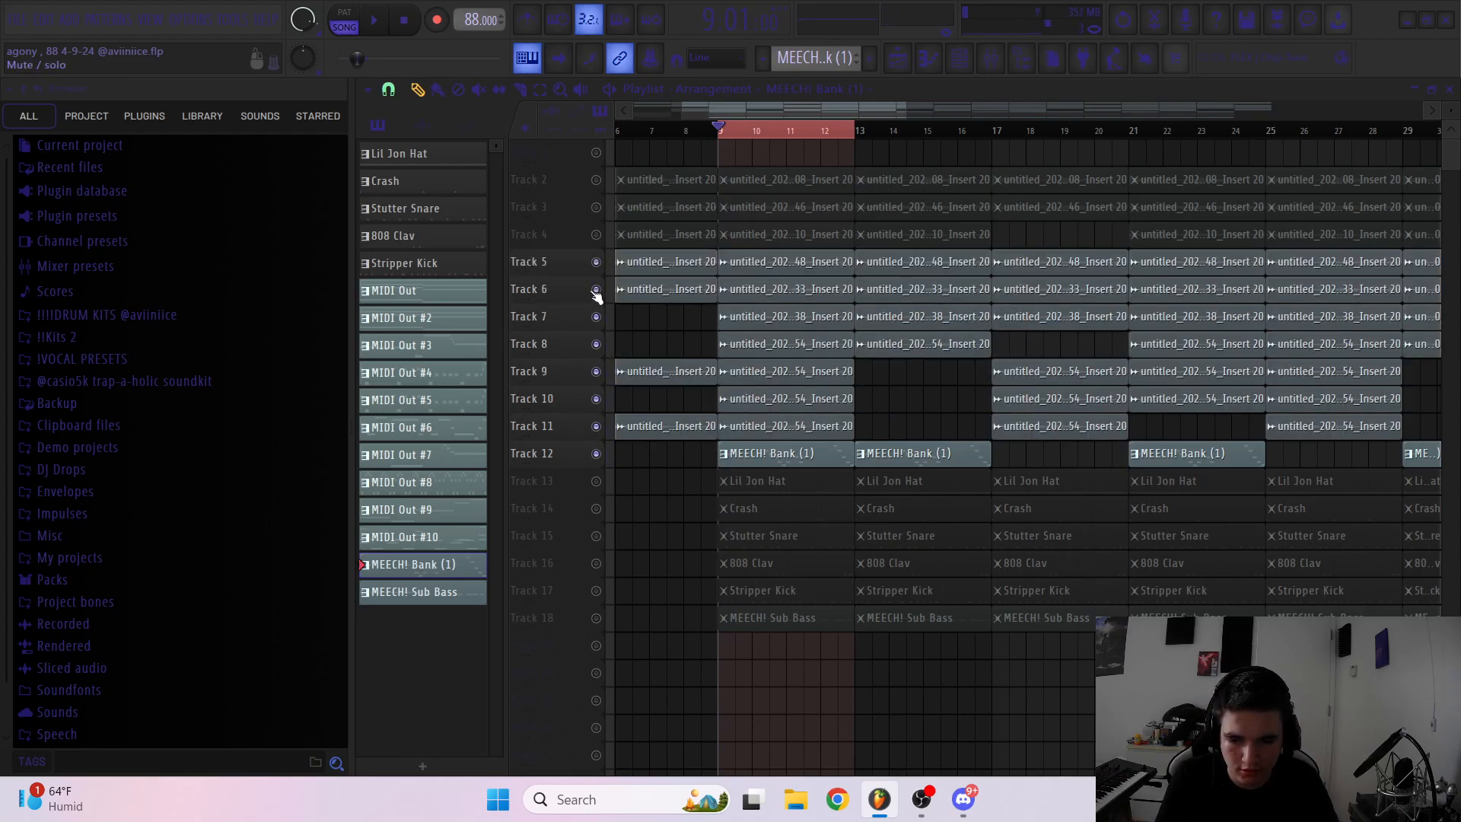
pyautogui.click(597, 235)
pyautogui.click(596, 207)
pyautogui.click(597, 179)
# Clear the time selection, play the combined melody layers through the arrangement, and set the loop selection to bars 9 to 13
pyautogui.moveTo(745, 130); pyautogui.dragTo(793, 210)
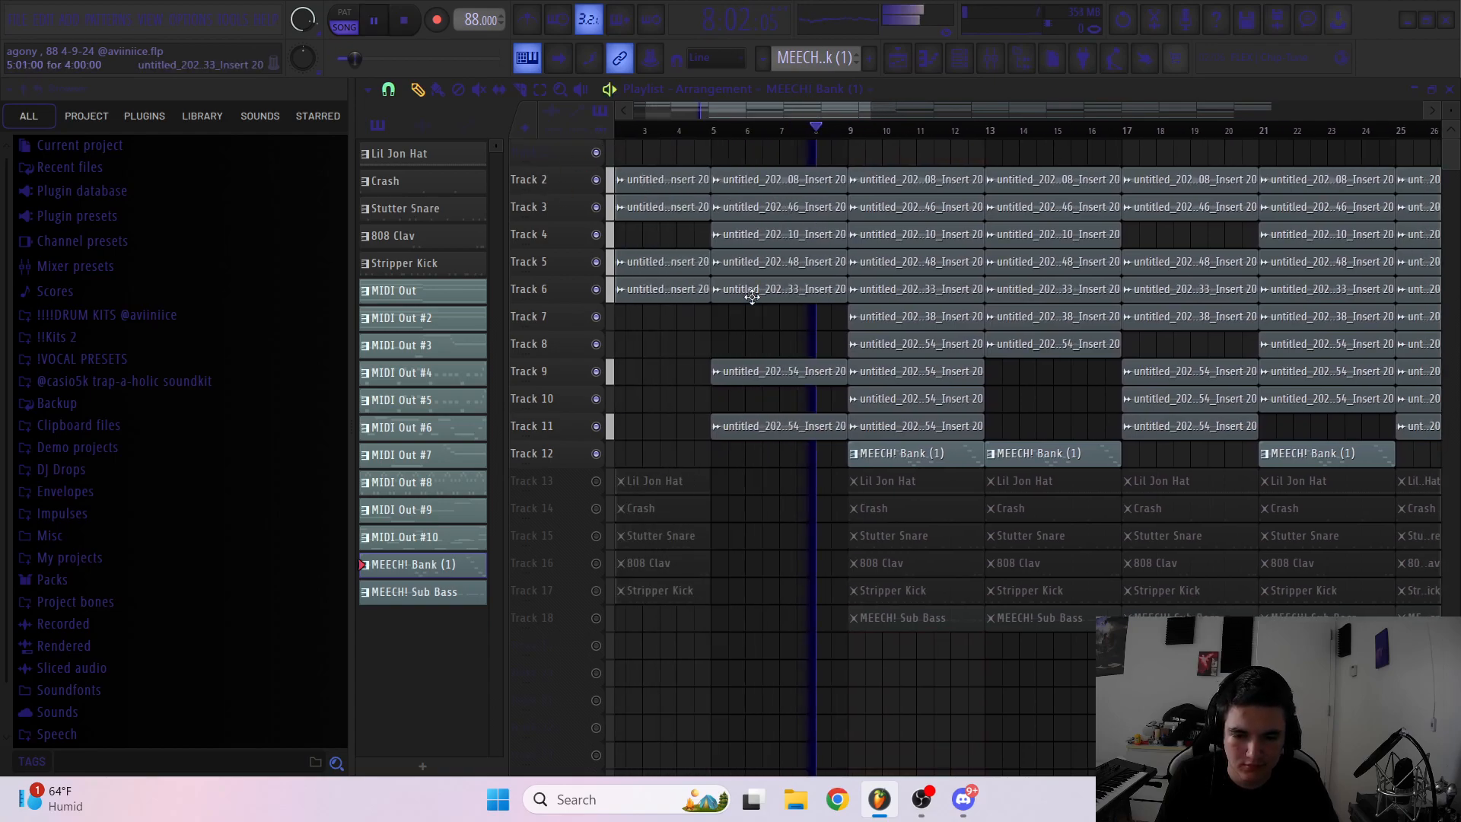
pyautogui.scroll(-3, 838, 269)
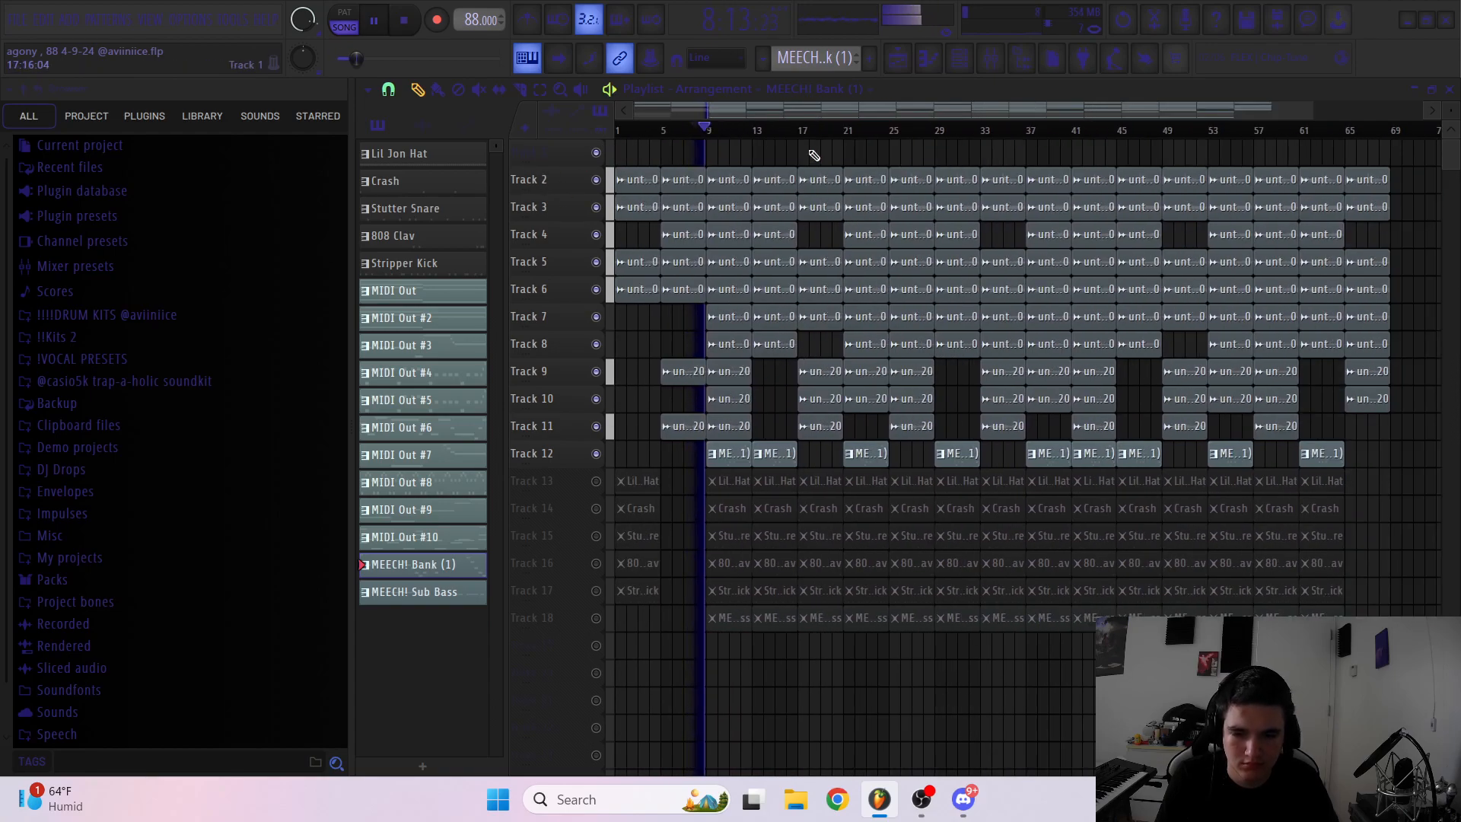
pyautogui.scroll(-2, 779, 358)
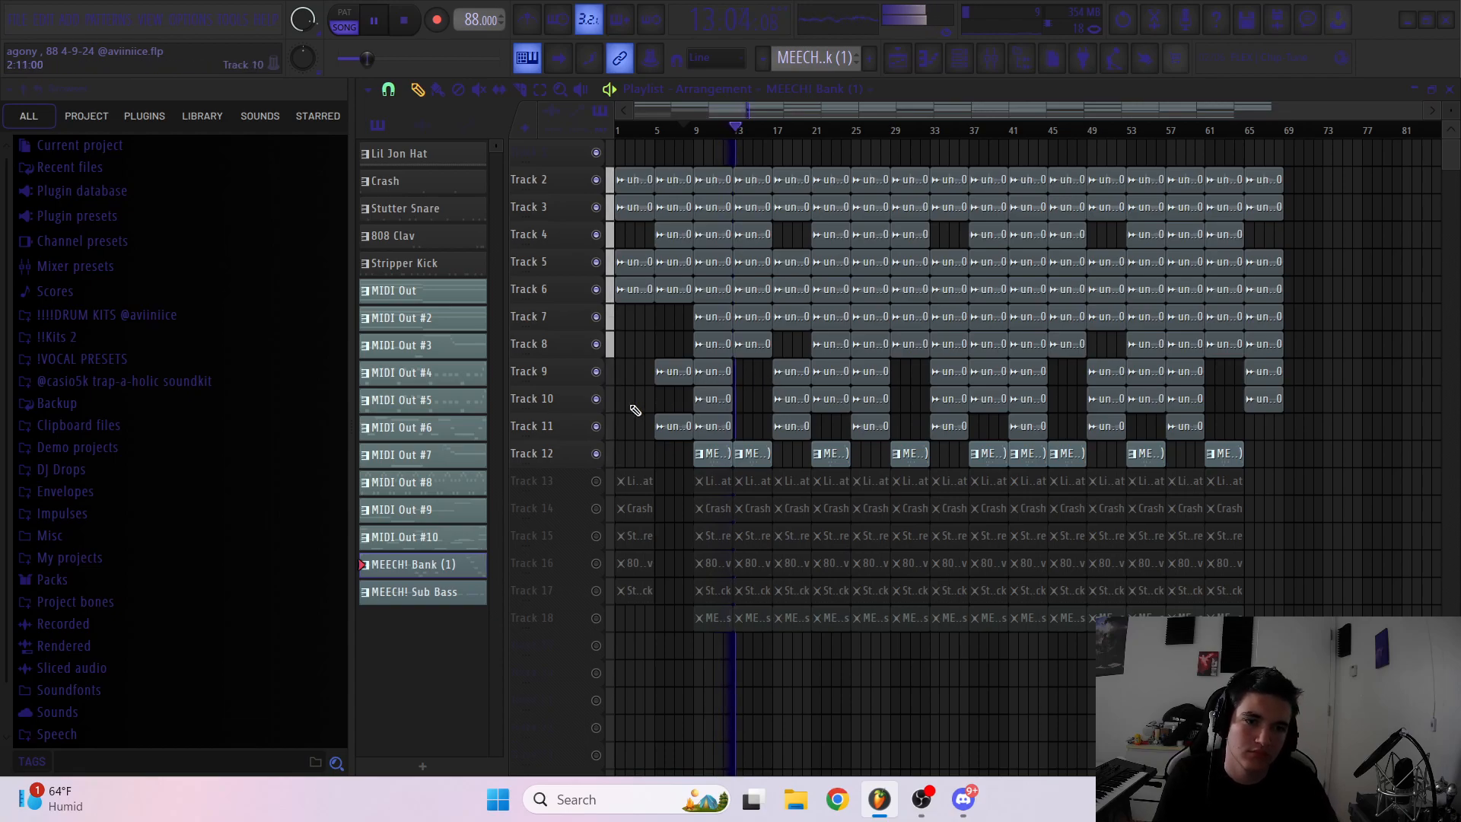
pyautogui.scroll(2, 649, 406)
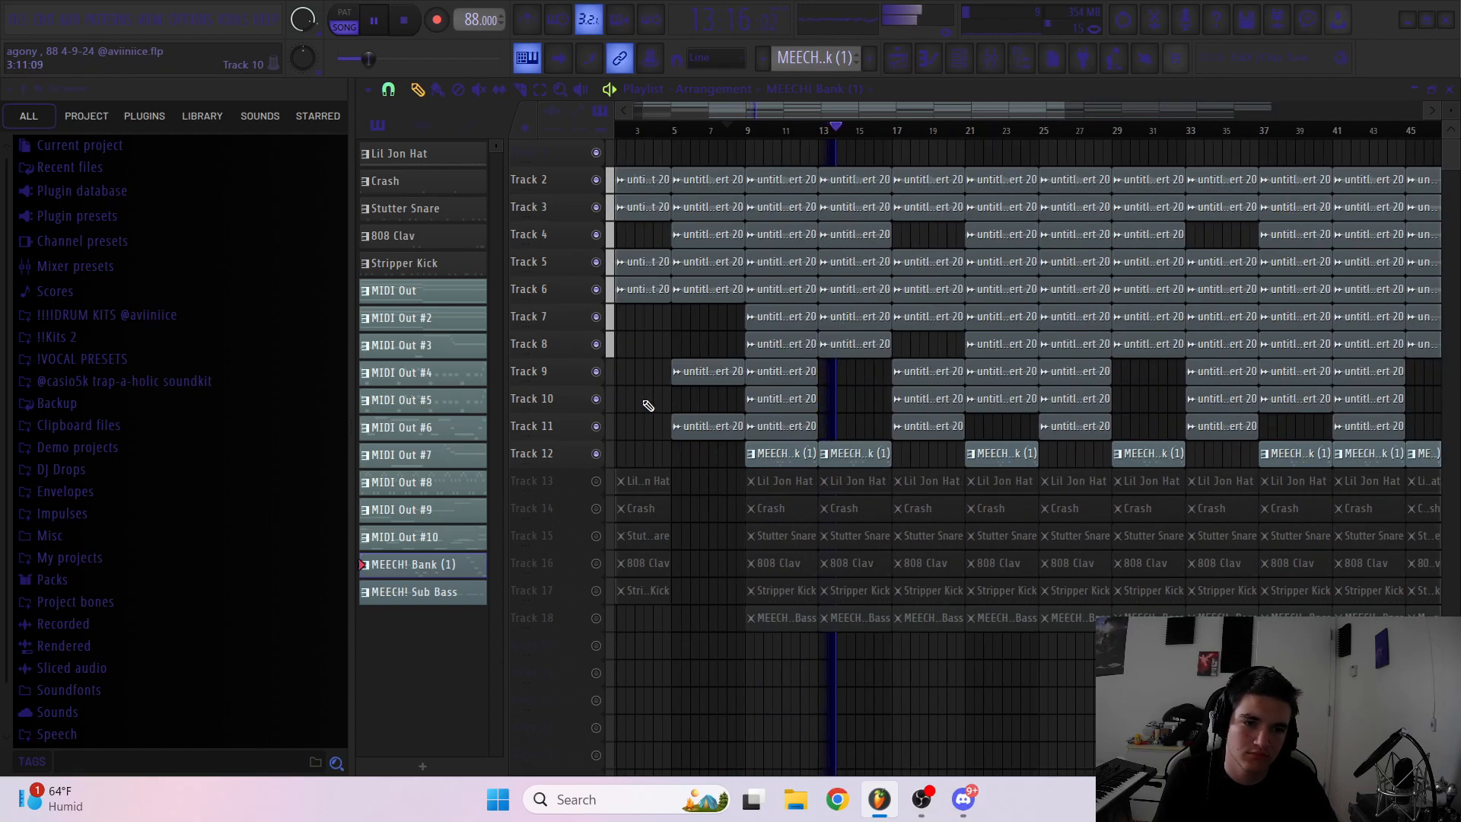
pyautogui.scroll(-2, 647, 402)
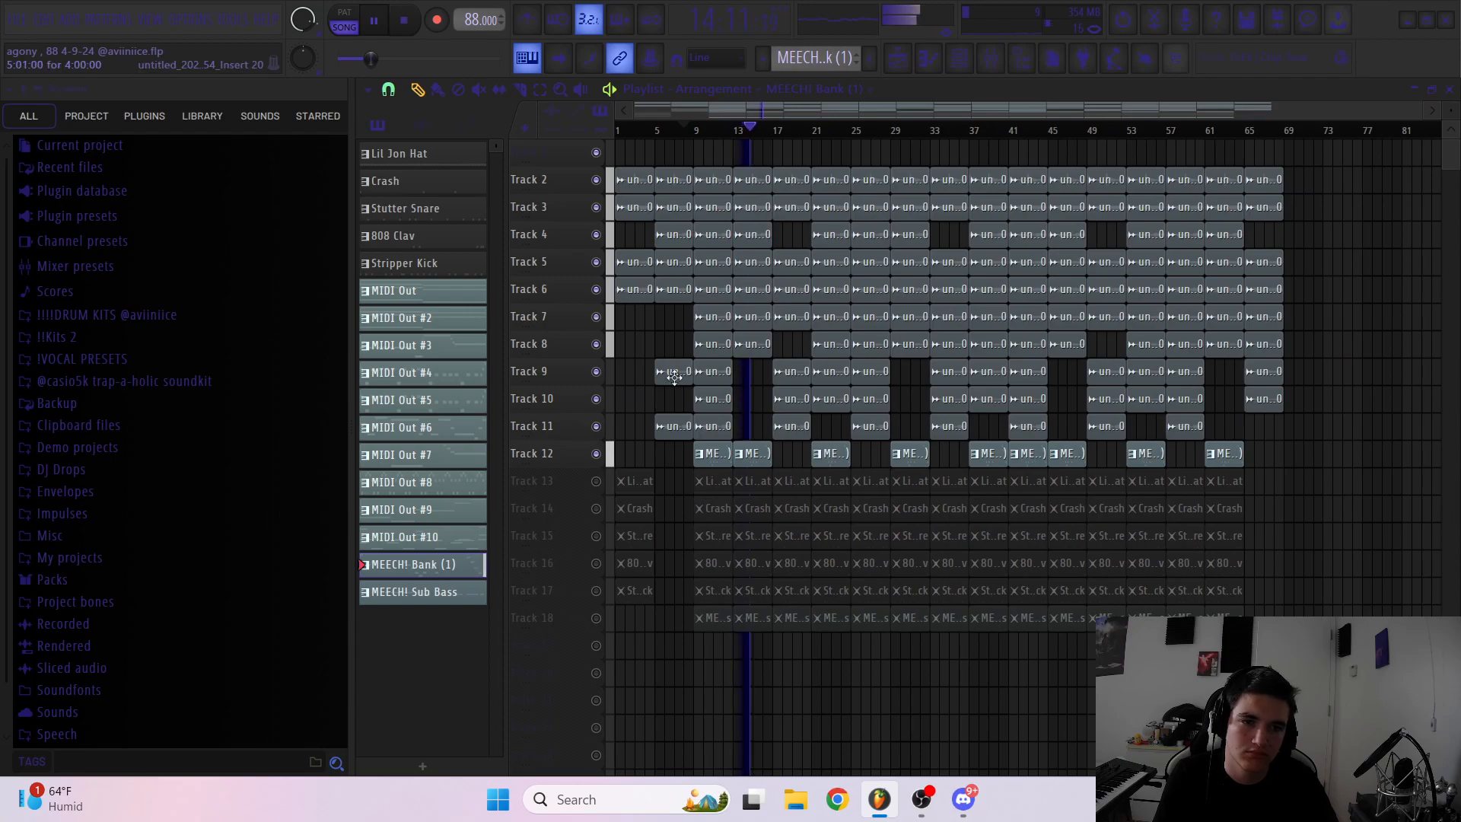
pyautogui.scroll(2, 668, 343)
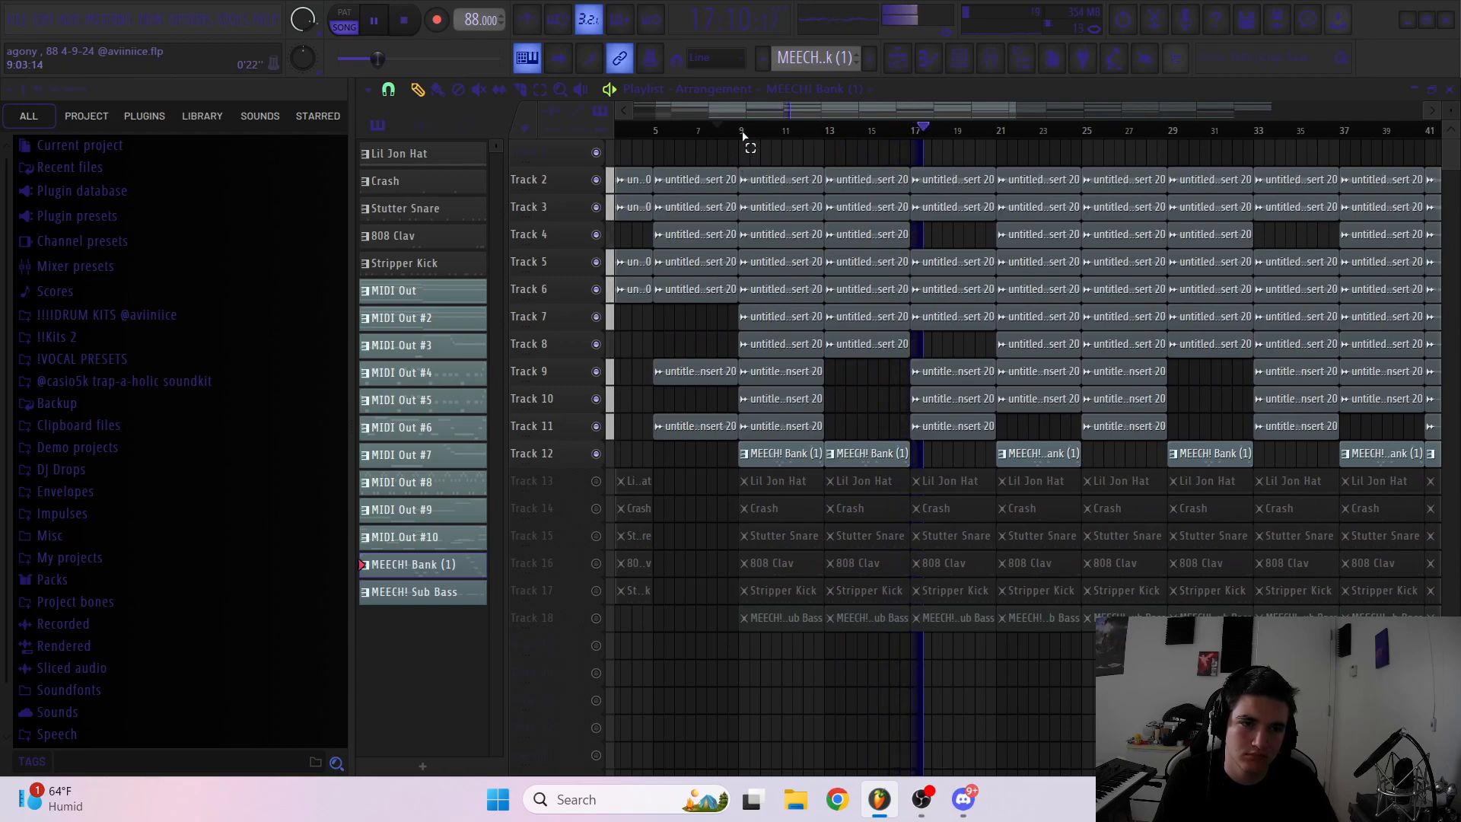
pyautogui.moveTo(743, 135); pyautogui.dragTo(831, 143)
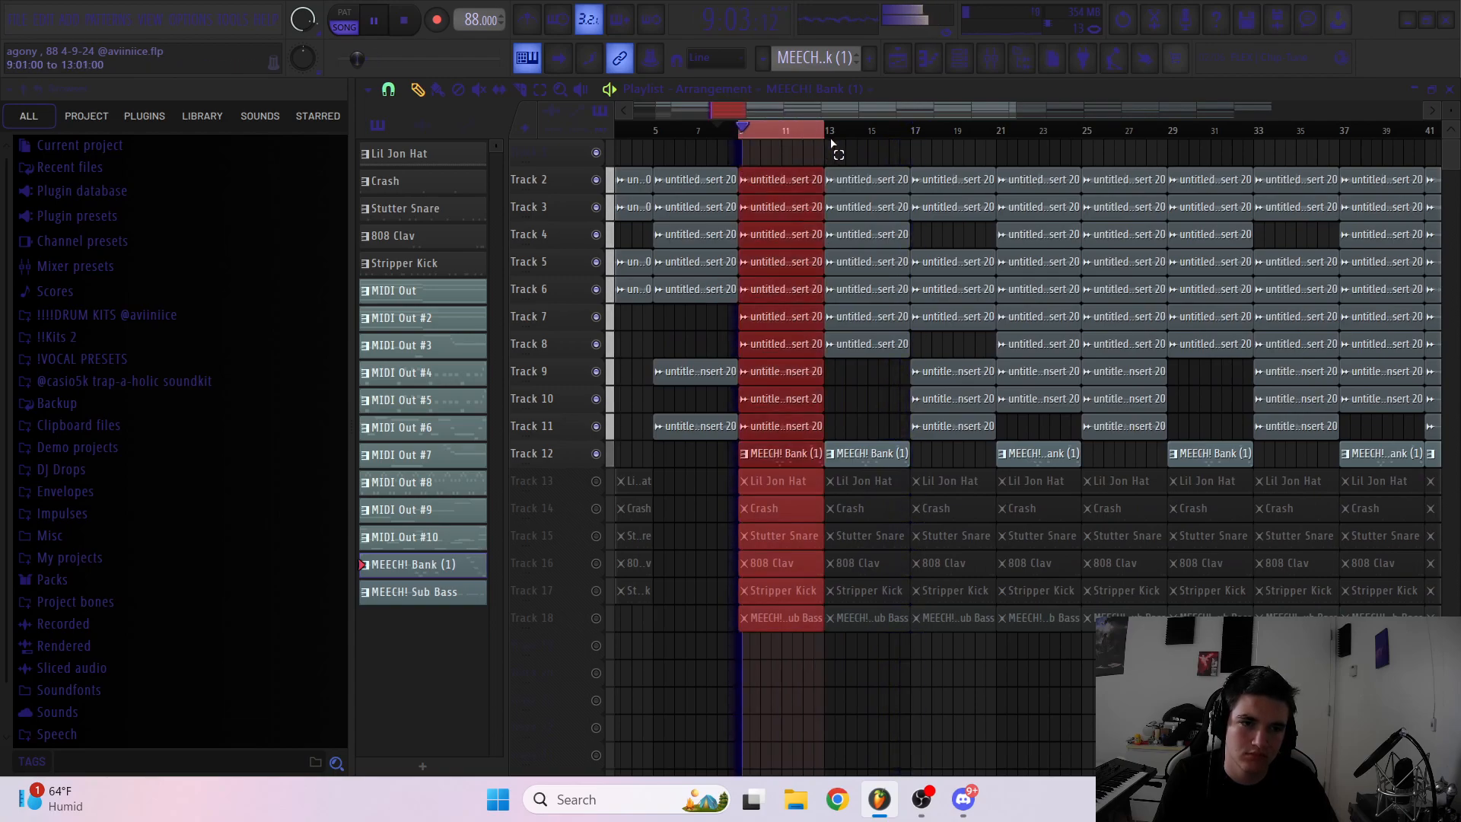
# Solo Track 13 and open the Lil Jon Hat clip at bar 9 in the piano roll with all its notes selected
pyautogui.rightClick(597, 480)
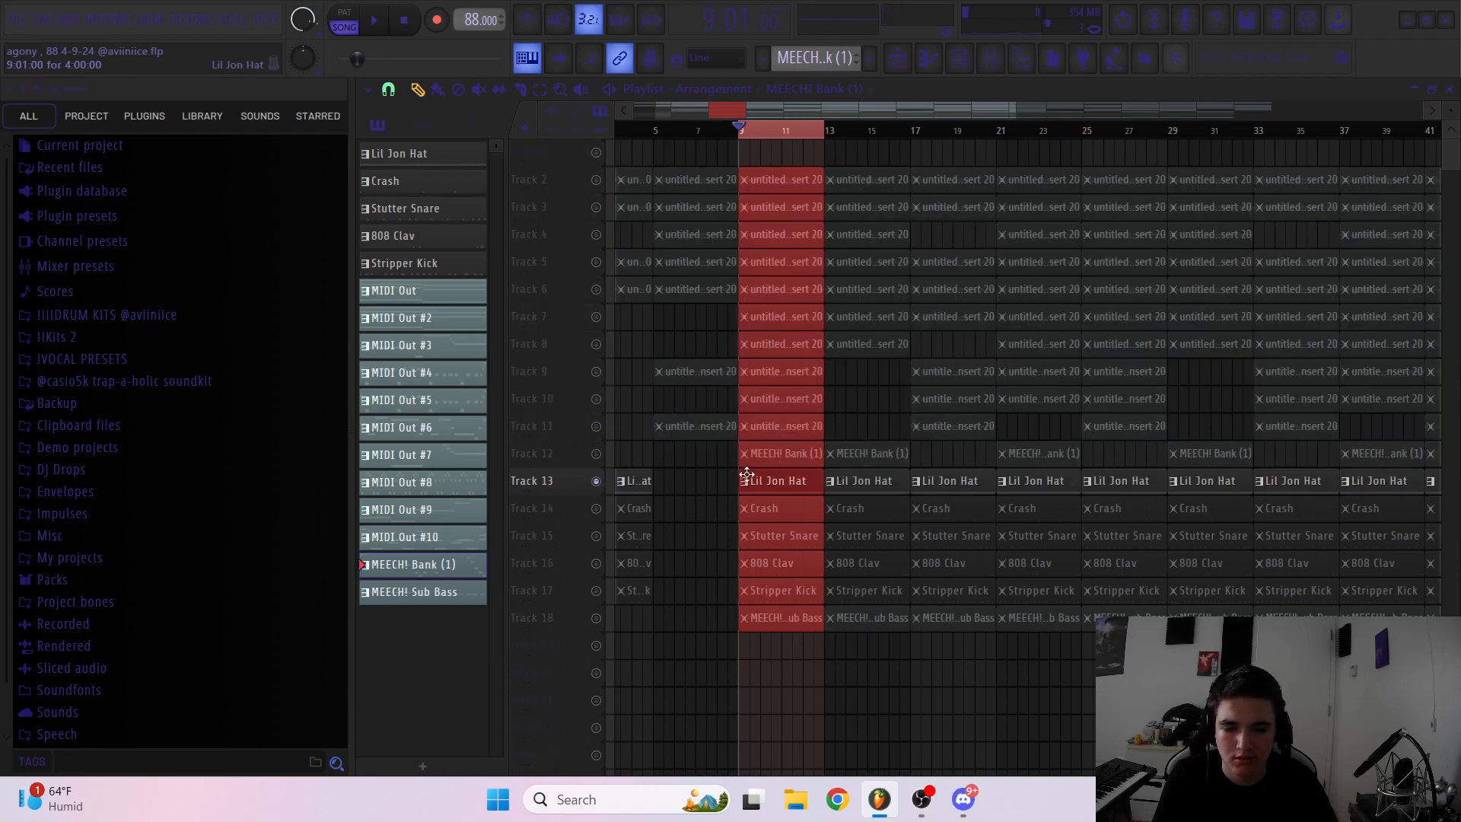
pyautogui.doubleClick(763, 480)
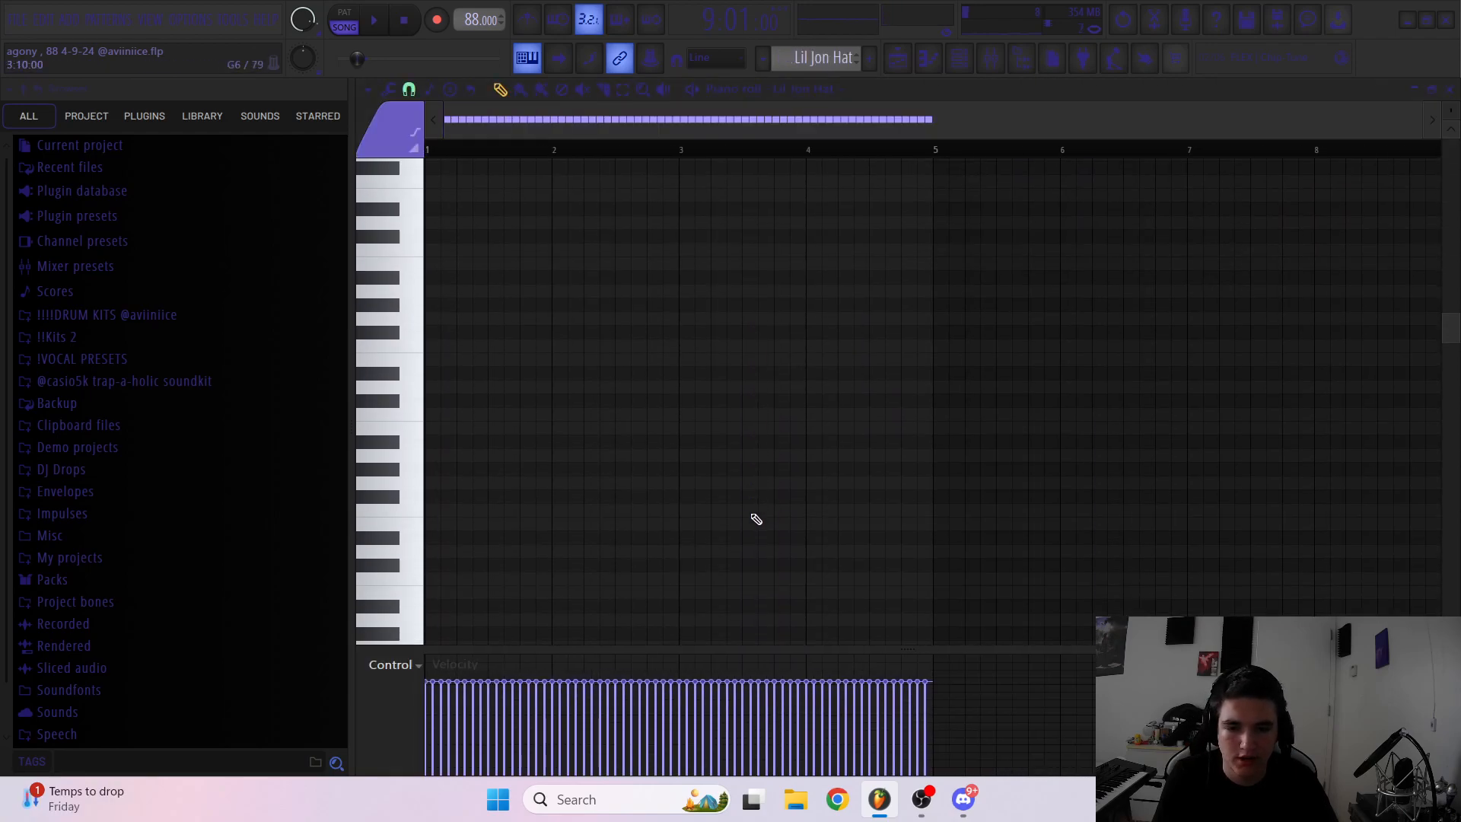
pyautogui.hotkey('ctrl', 'a')
pyautogui.scroll(2, 434, 400)
pyautogui.scroll(-2, 426, 412)
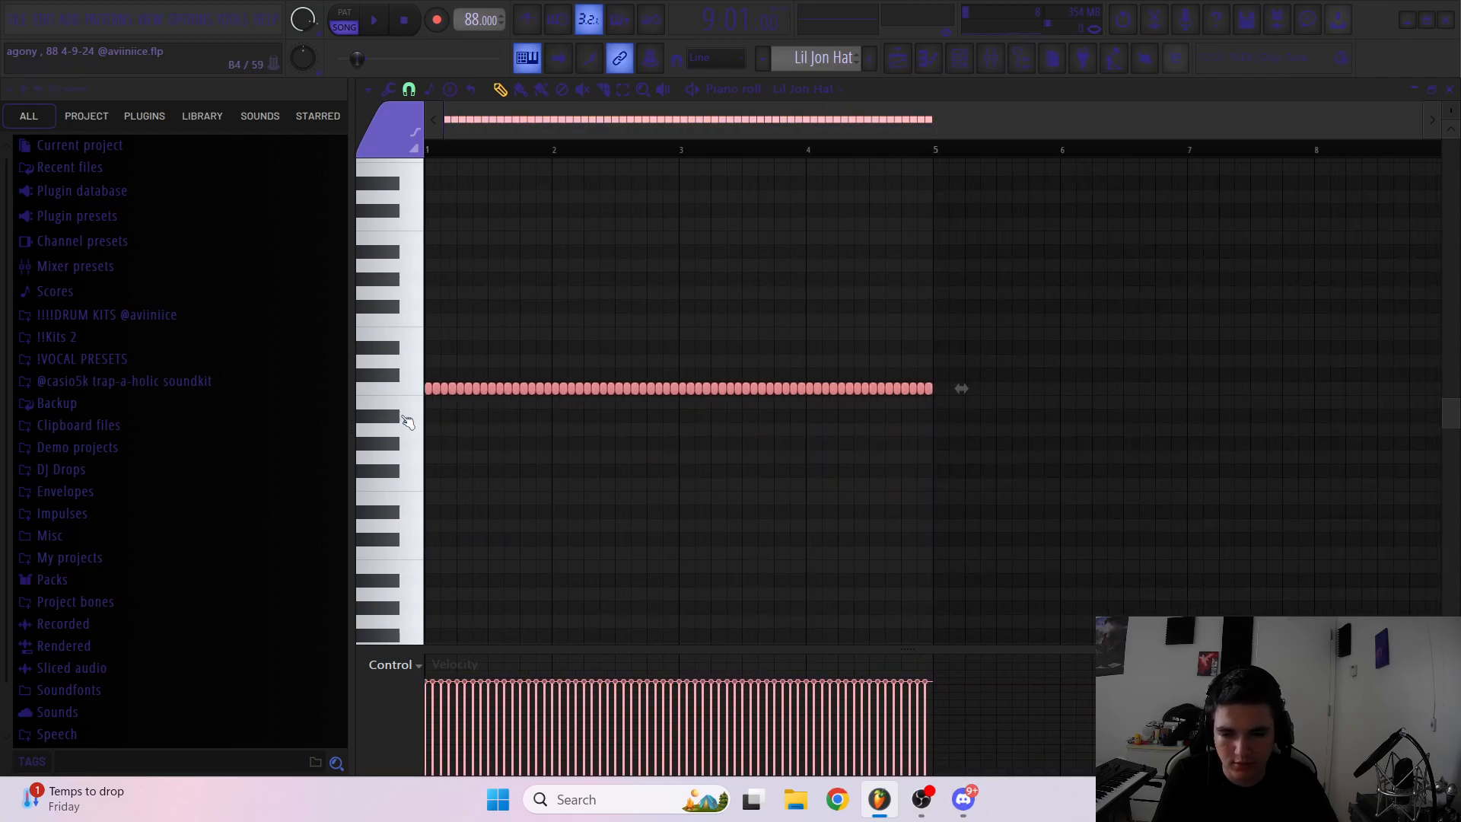
pyautogui.scroll(2, 403, 411)
pyautogui.scroll(-4, 480, 440)
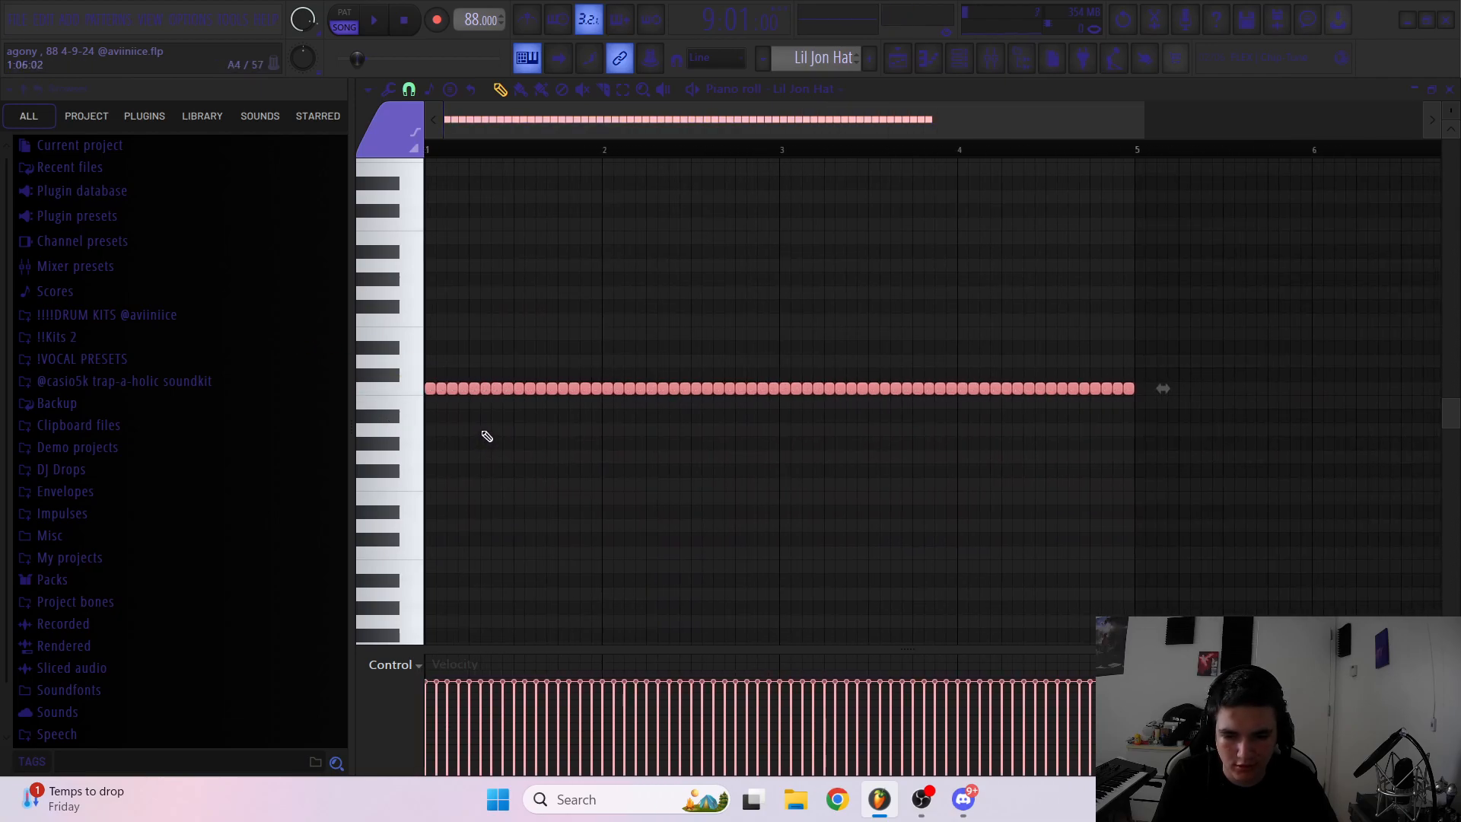
# Play the Lil Jon Hat pattern while shifting all its notes up by octaves and back down to C5
pyautogui.press('space')
pyautogui.moveTo(1004, 434); pyautogui.dragTo(427, 343)
pyautogui.hotkey('ctrl', 'Up')
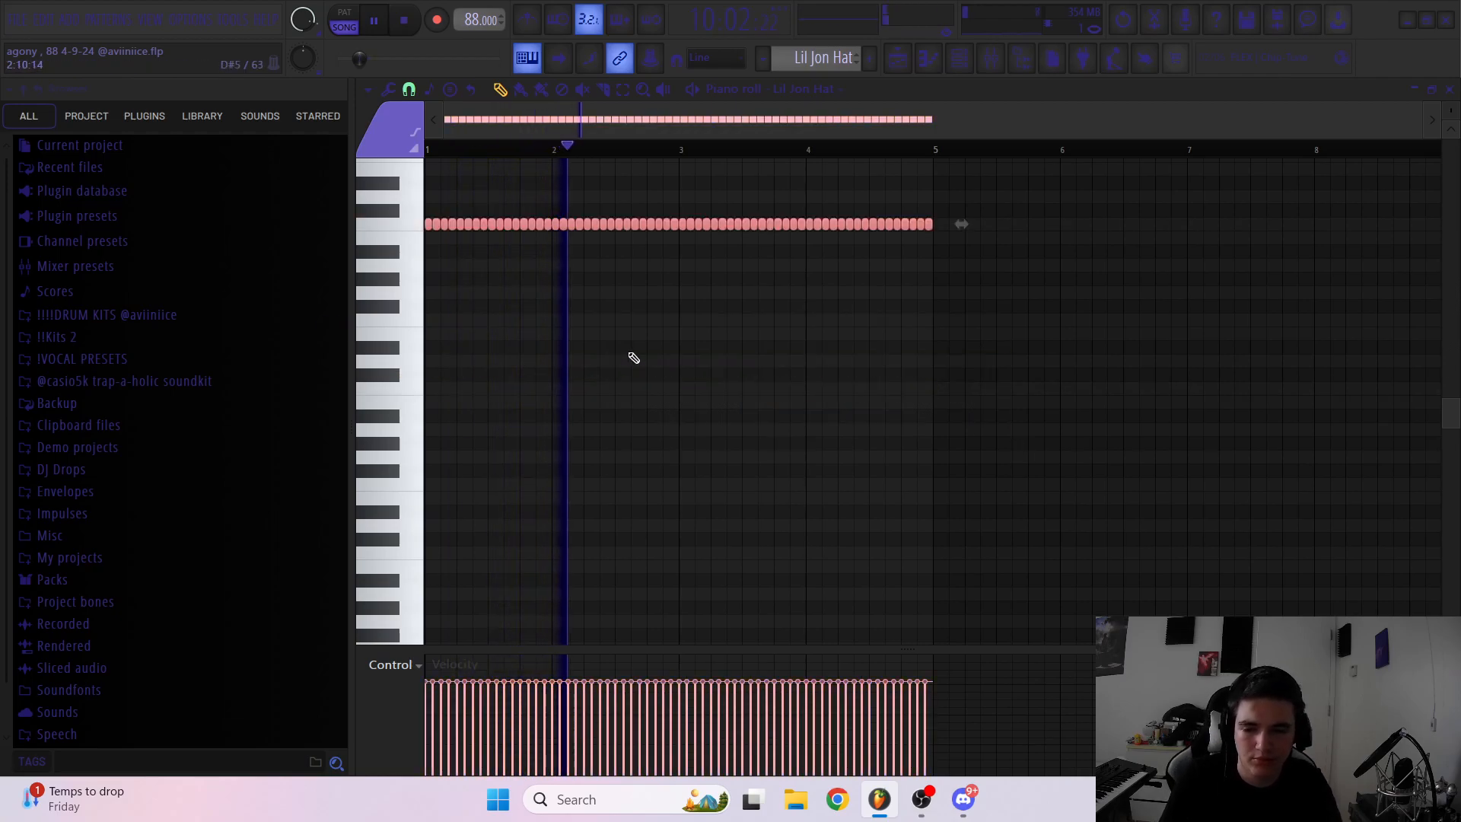
pyautogui.hotkey('ctrl', 'Down')
pyautogui.hotkey('ctrl', 'Up')
pyautogui.hotkey('ctrl', 'Up')
pyautogui.hotkey('ctrl', 'Down')
pyautogui.hotkey('ctrl', 'Down')
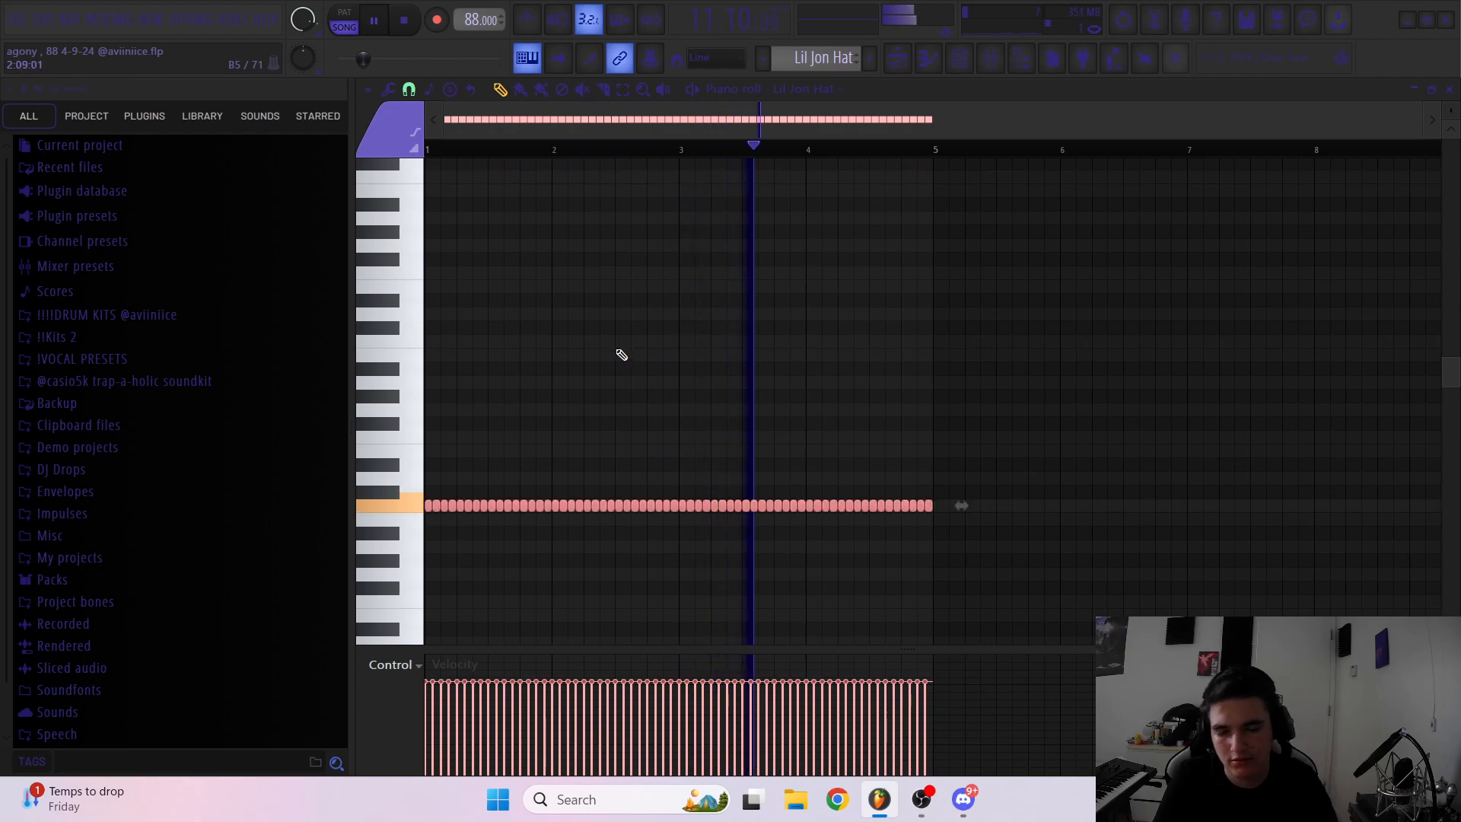
# Deselect the hat notes, open the Crash clip at bar 9 from the playlist, and shorten its first note to match the others
pyautogui.hotkey('ctrl', 'd')
pyautogui.click(898, 59)
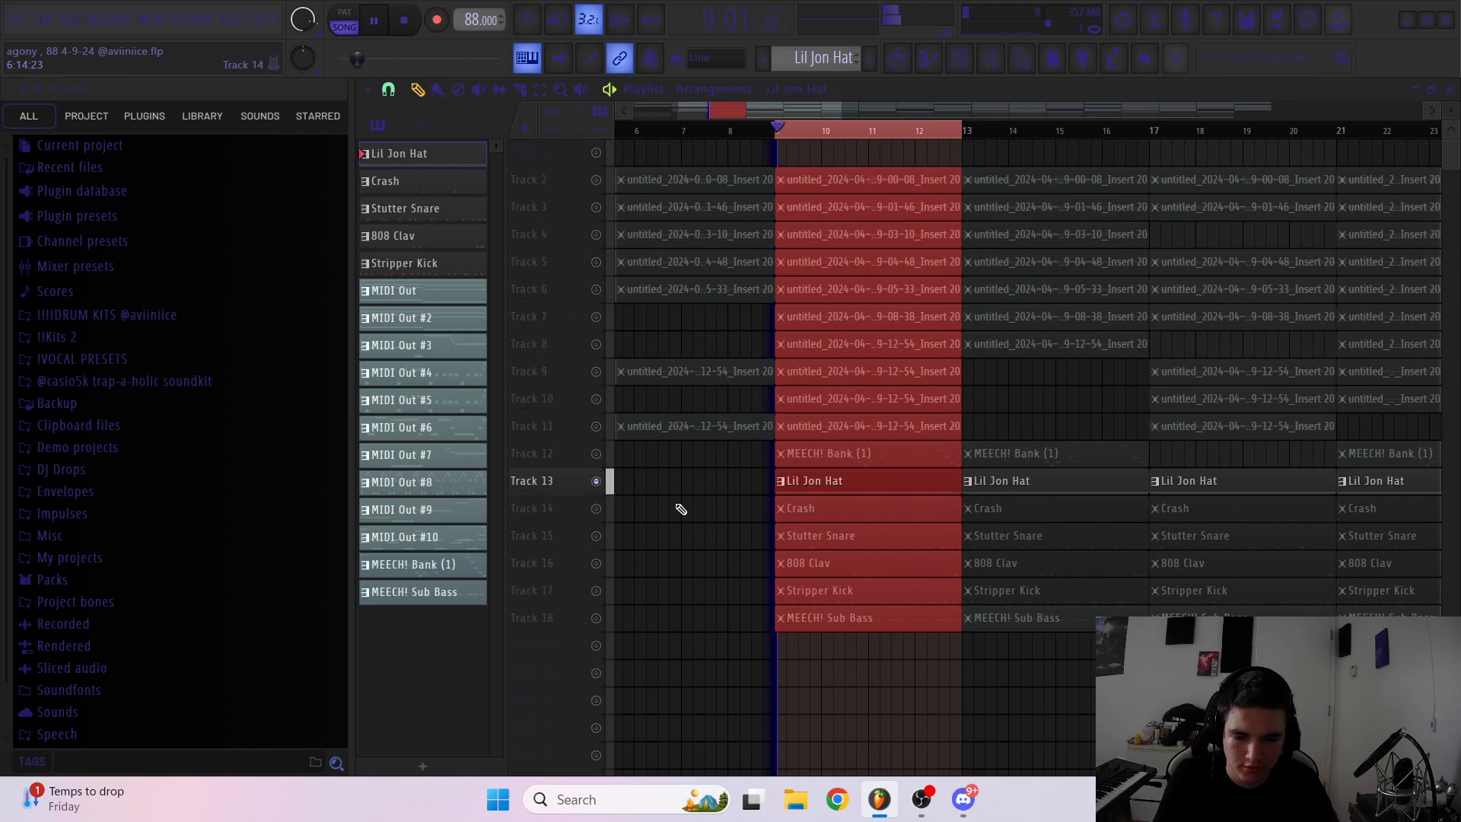
pyautogui.doubleClick(832, 509)
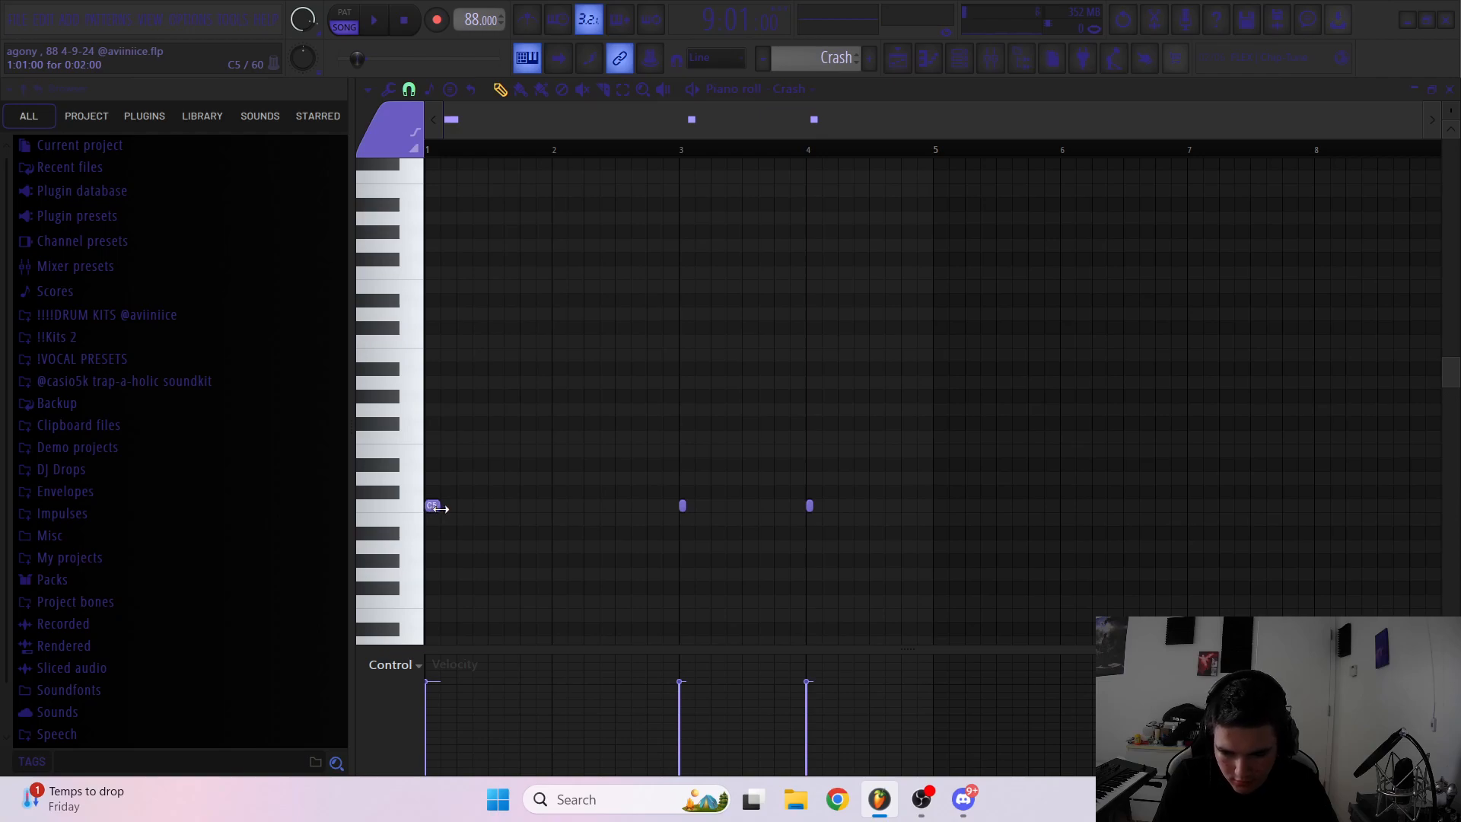
pyautogui.scroll(2, 437, 525)
pyautogui.scroll(-2, 438, 625)
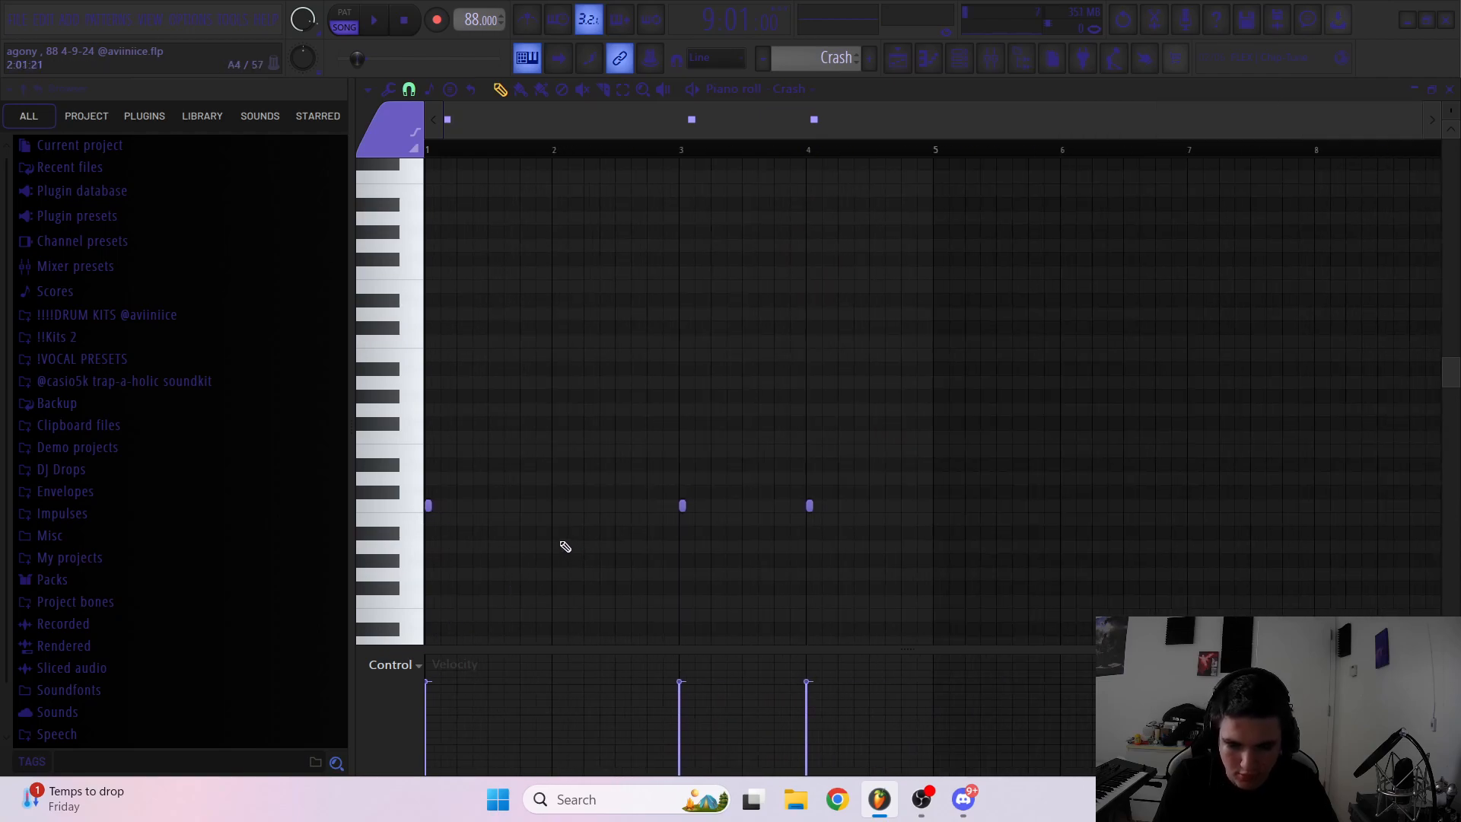
# Play the Crash pattern with the hats, highlight its notes in the piano roll, and return to the playlist
pyautogui.press('space')
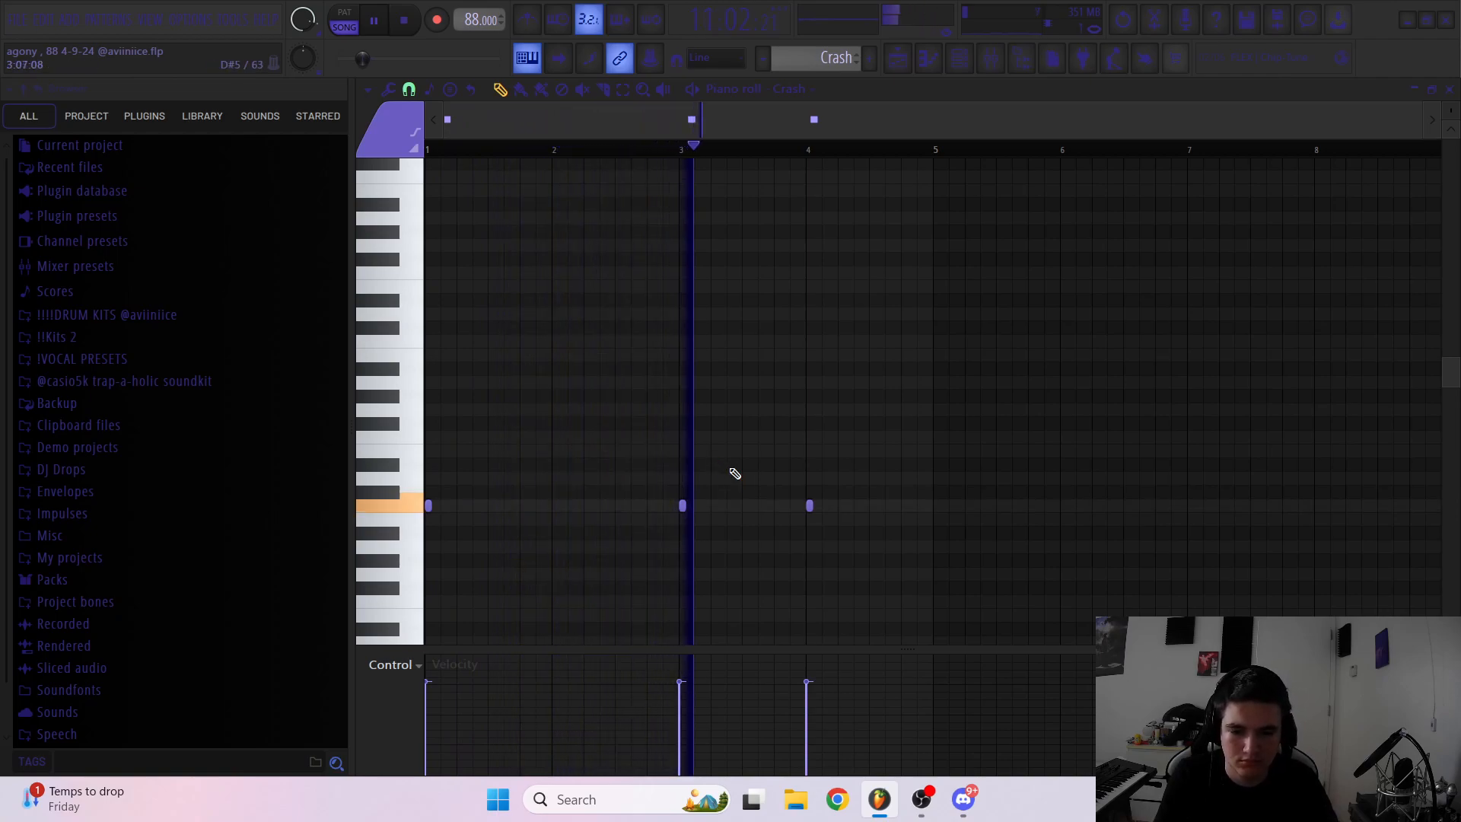
pyautogui.moveTo(844, 478); pyautogui.dragTo(803, 543)
pyautogui.keyDown('ctrl'); pyautogui.click(898, 521); pyautogui.keyUp('ctrl')
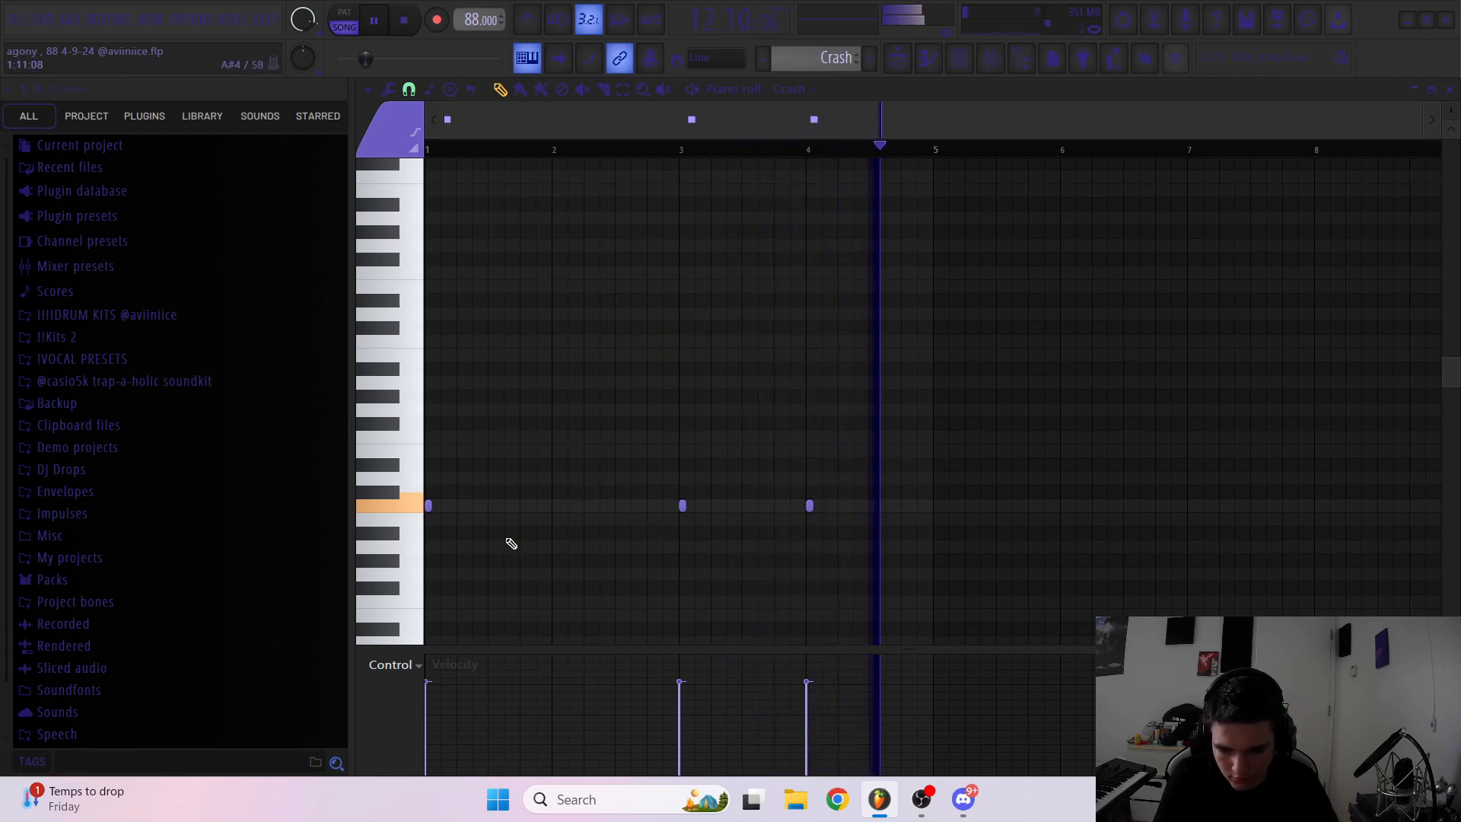
pyautogui.moveTo(811, 418); pyautogui.dragTo(429, 558)
pyautogui.keyDown('ctrl'); pyautogui.keyDown('shift'); pyautogui.click(809, 505); pyautogui.keyUp('shift'); pyautogui.keyUp('ctrl')
pyautogui.click(899, 61)
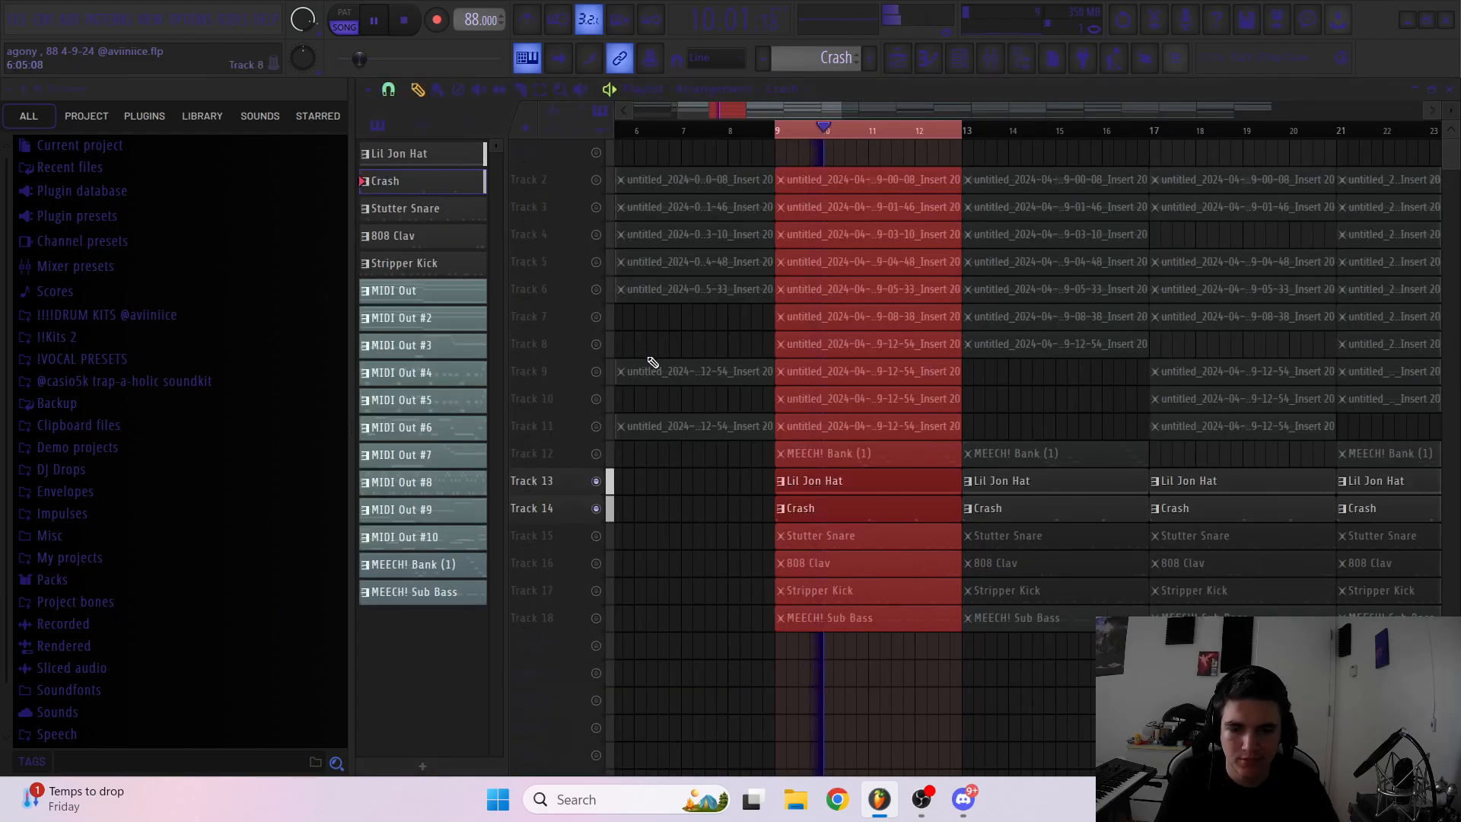
# Unmute Track 15, stop playback, and open the Stutter Snare clip in the piano roll with all its notes selected
pyautogui.click(596, 536)
pyautogui.press('space')
pyautogui.doubleClick(826, 541)
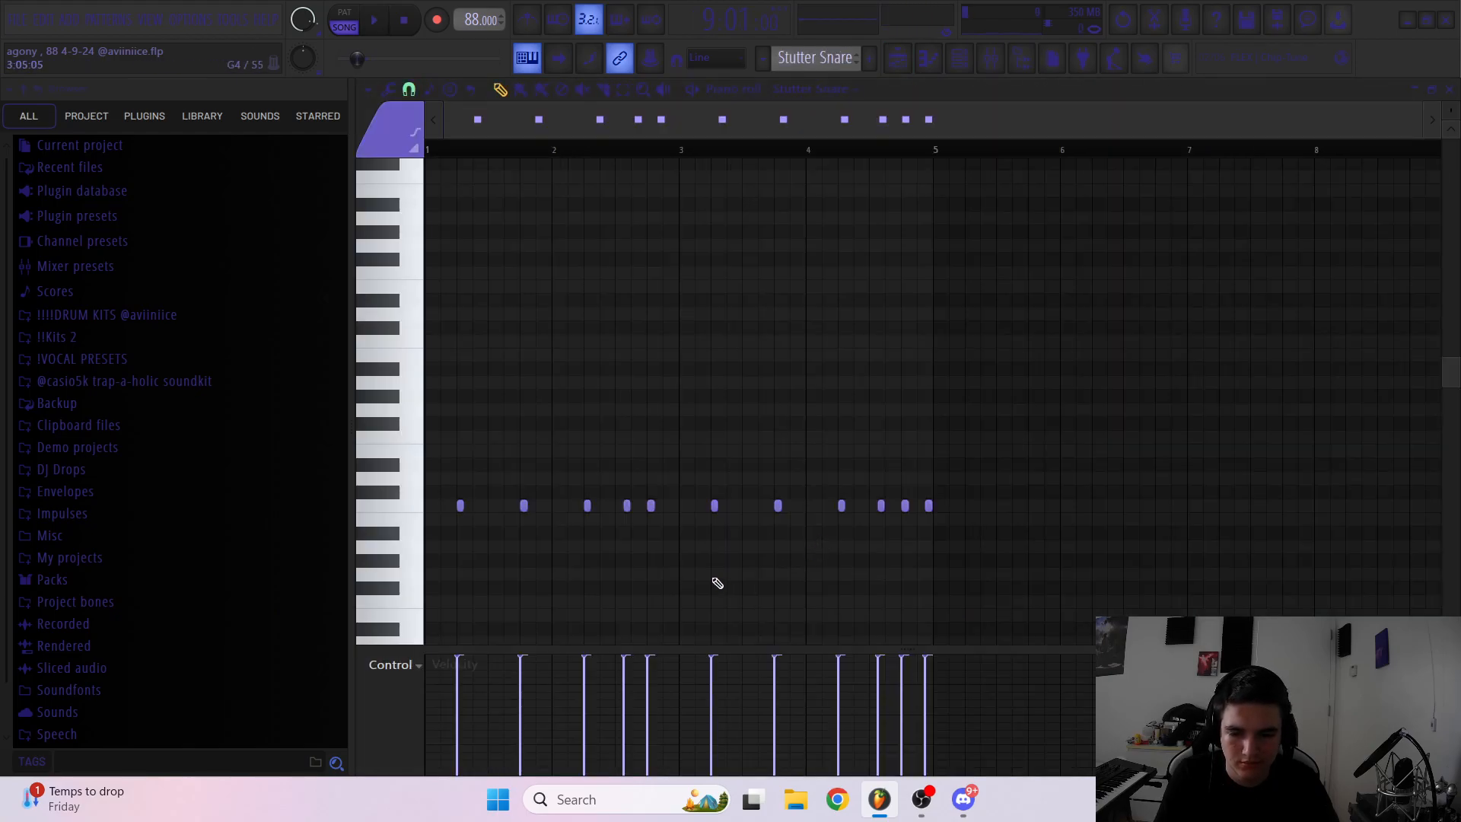
pyautogui.scroll(2, 425, 543)
pyautogui.scroll(-2, 660, 530)
pyautogui.hotkey('ctrl', 'a')
pyautogui.scroll(3, 403, 476)
pyautogui.scroll(-2, 407, 481)
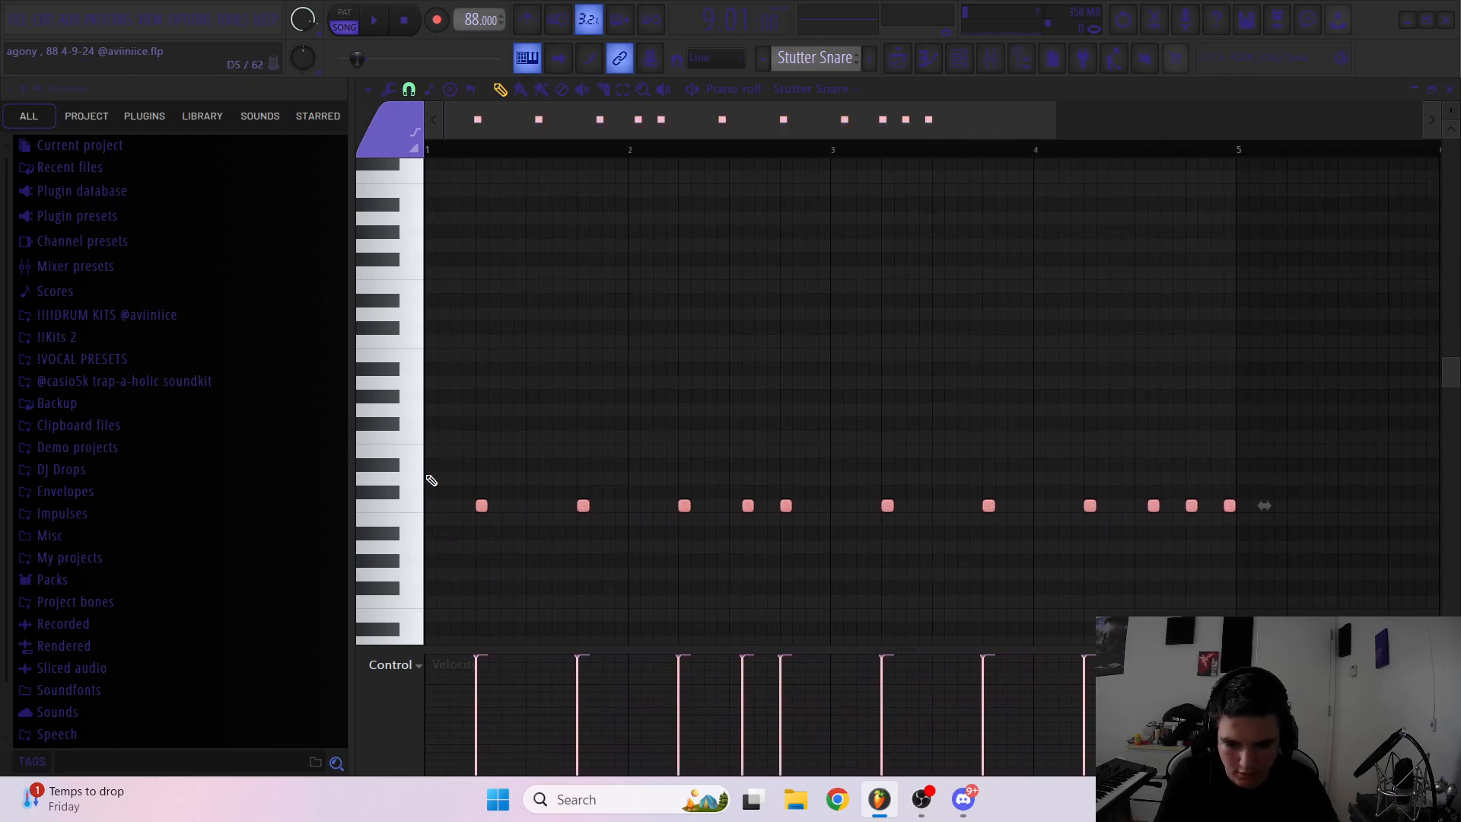
# Play the Stutter Snare pattern and highlight the fourth hit in bar 2 and the last three hits in bar 4
pyautogui.hotkey('ctrl', 'd')
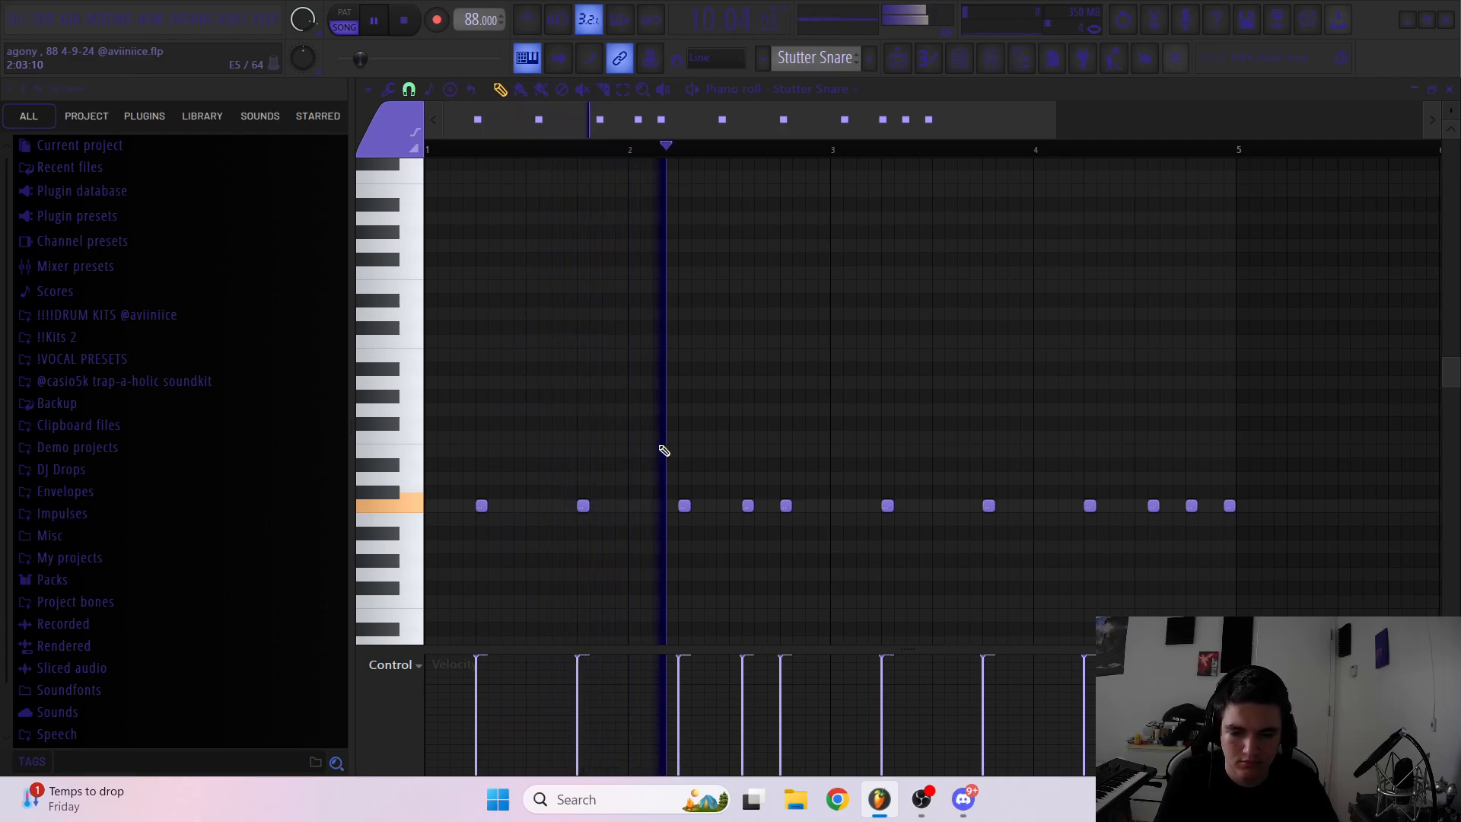
pyautogui.scroll(-1, 719, 502)
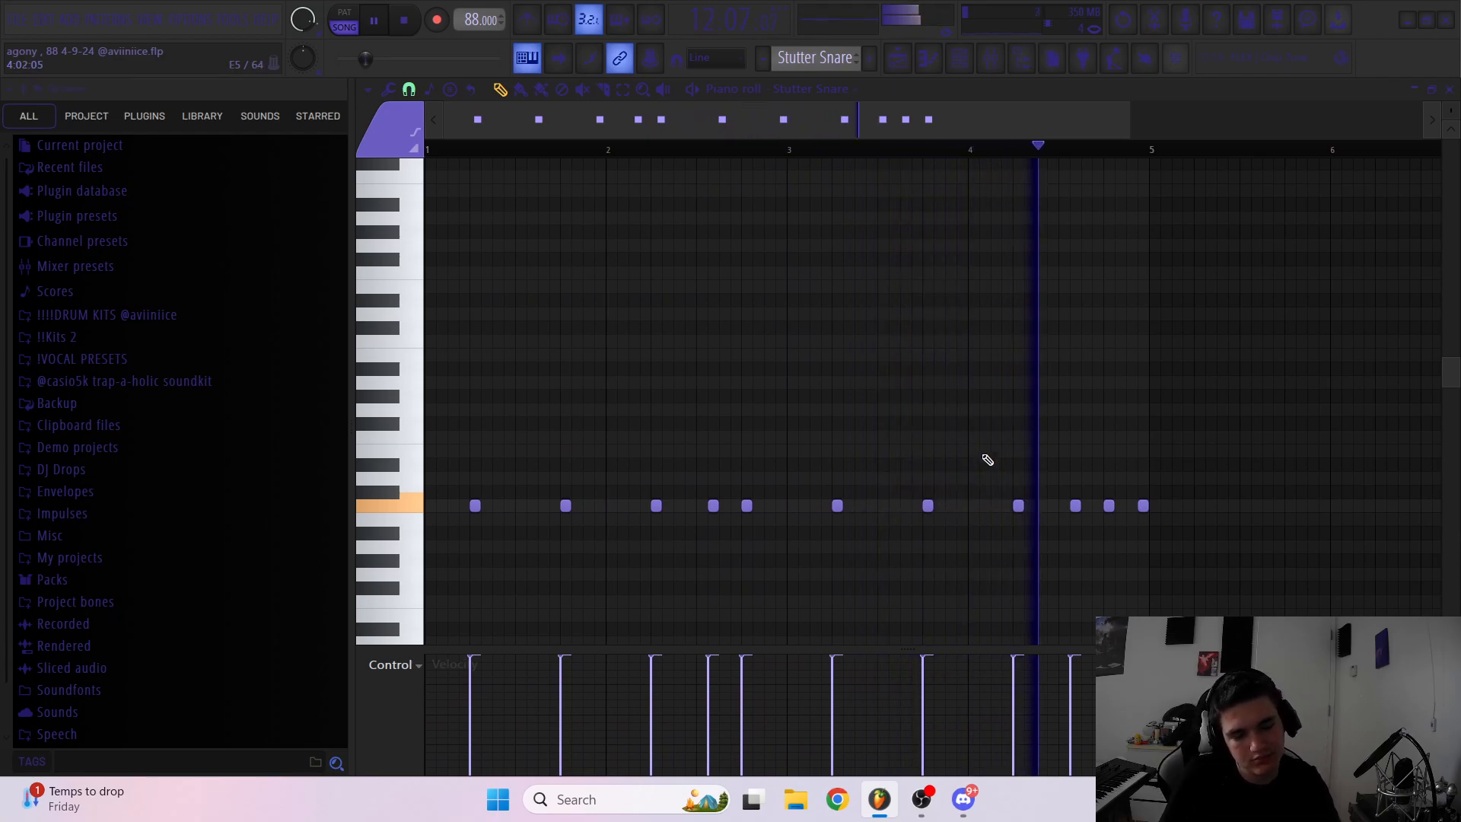
pyautogui.press('space')
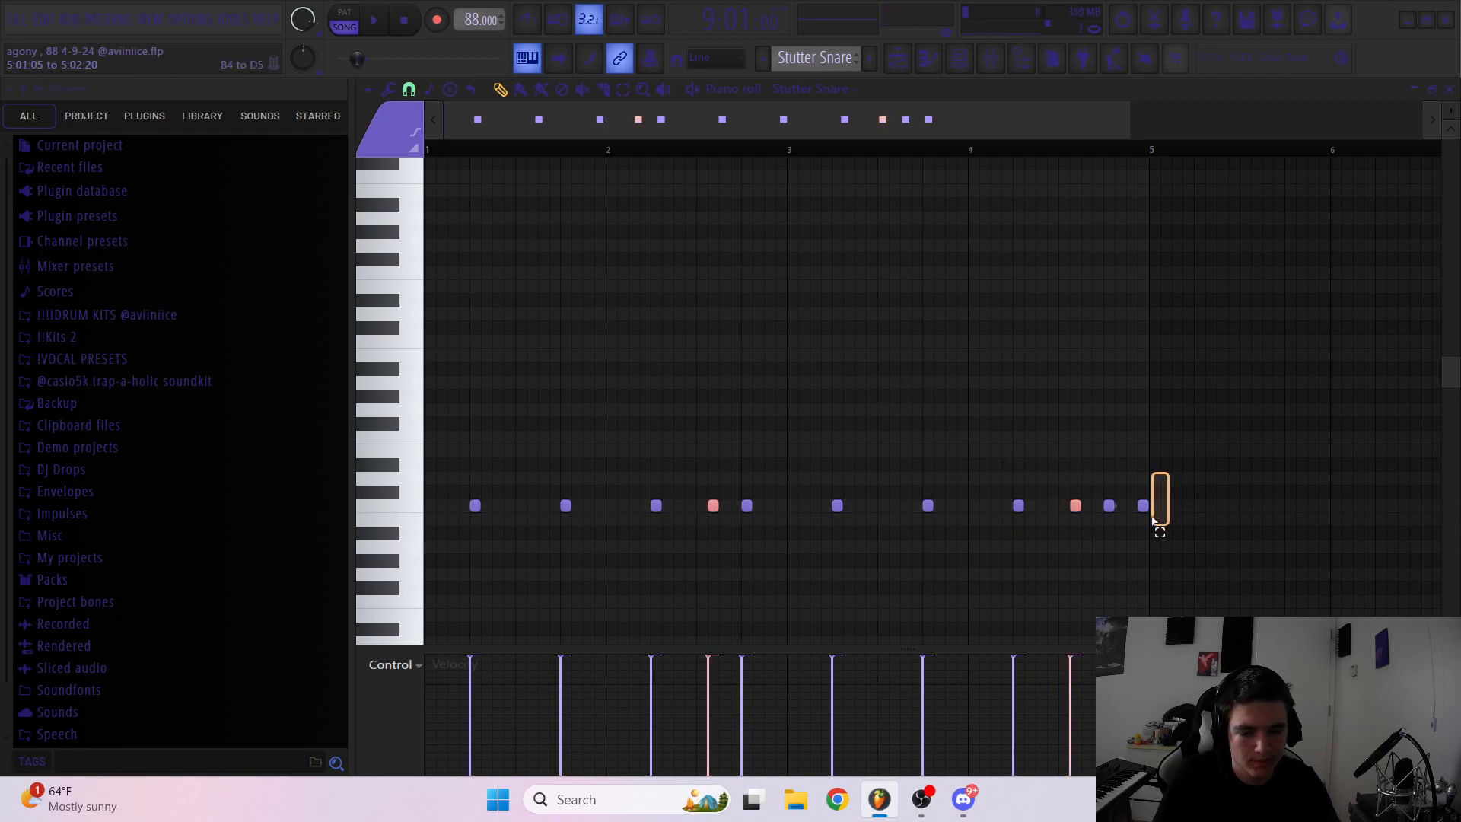
pyautogui.scroll(2, 1106, 579)
pyautogui.scroll(-3, 1109, 581)
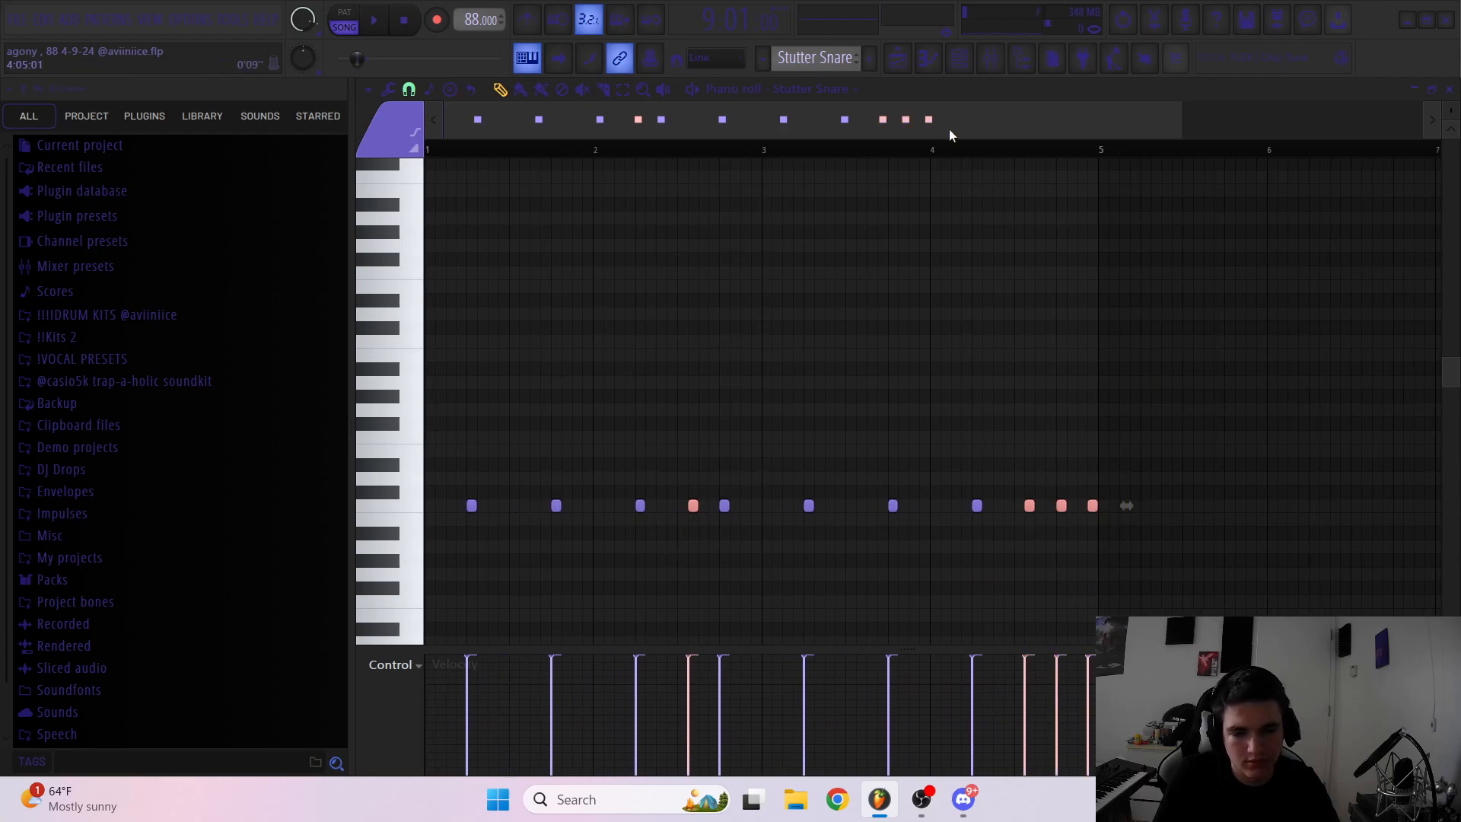
# Unmute Track 16, open its 808 Clav clip at bar 9 in the piano roll, and play the pattern
pyautogui.click(900, 60)
pyautogui.click(597, 565)
pyautogui.doubleClick(800, 562)
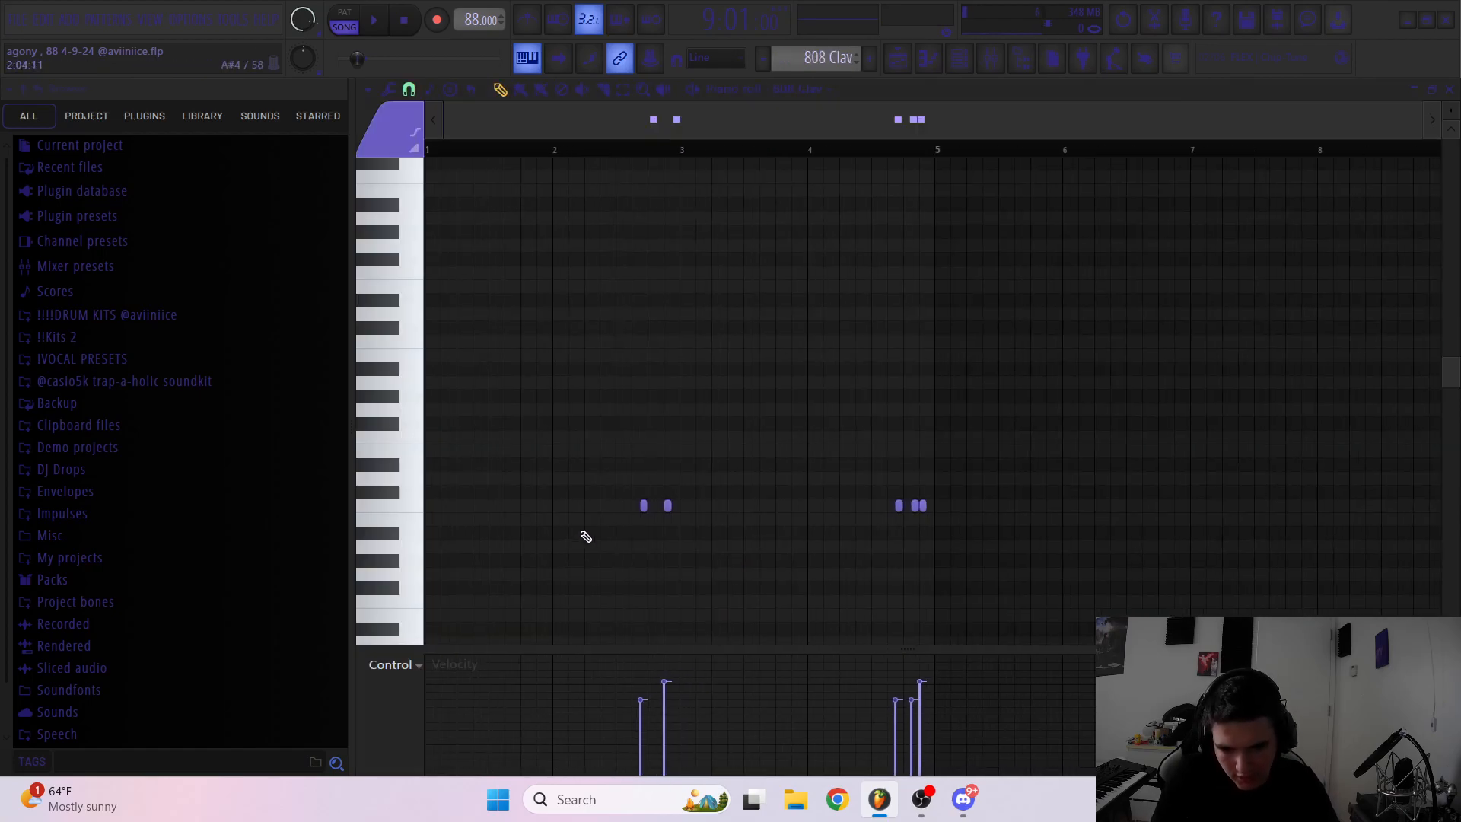
pyautogui.press('space')
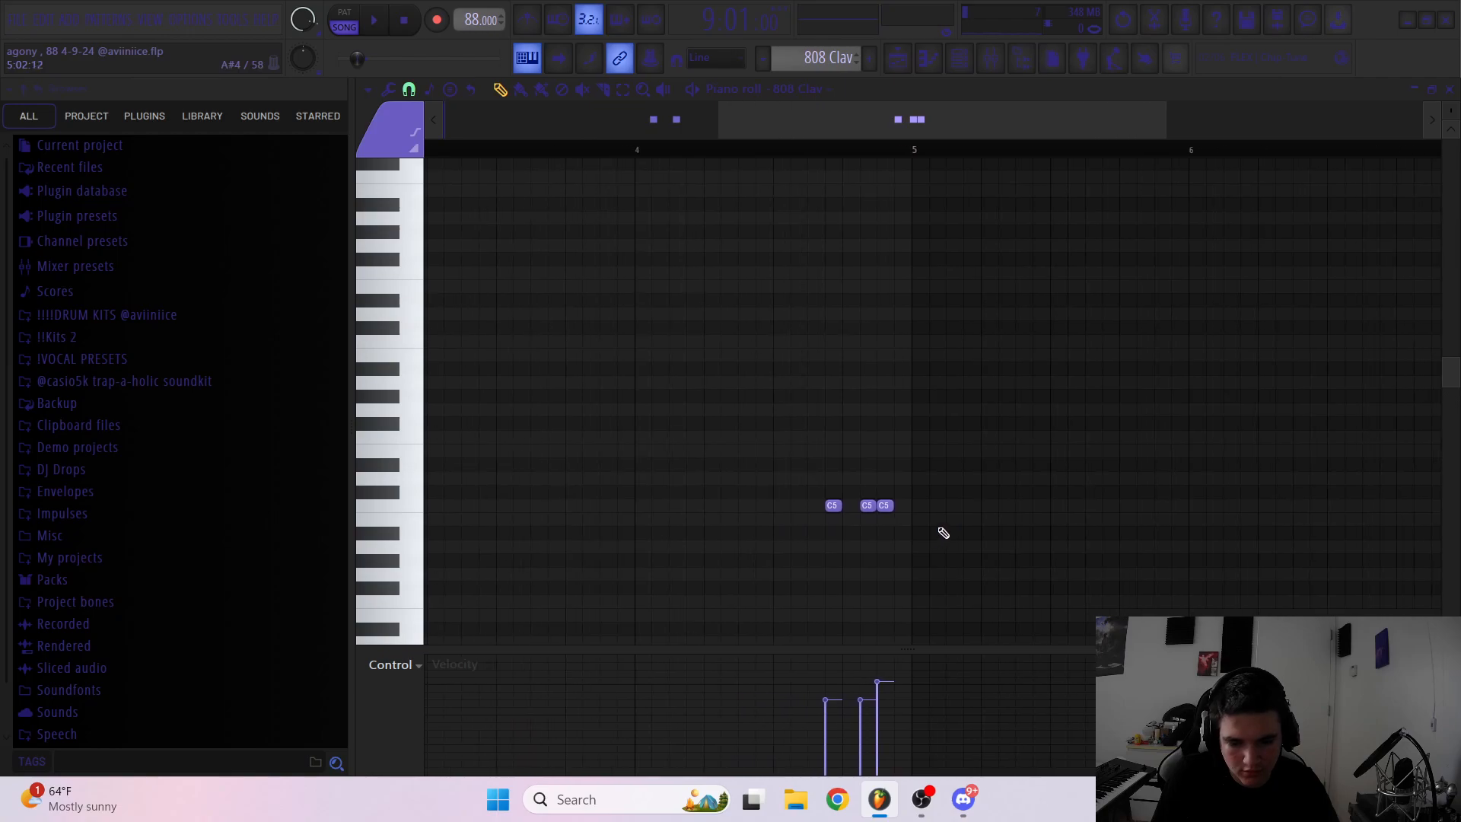
pyautogui.scroll(2, 727, 483)
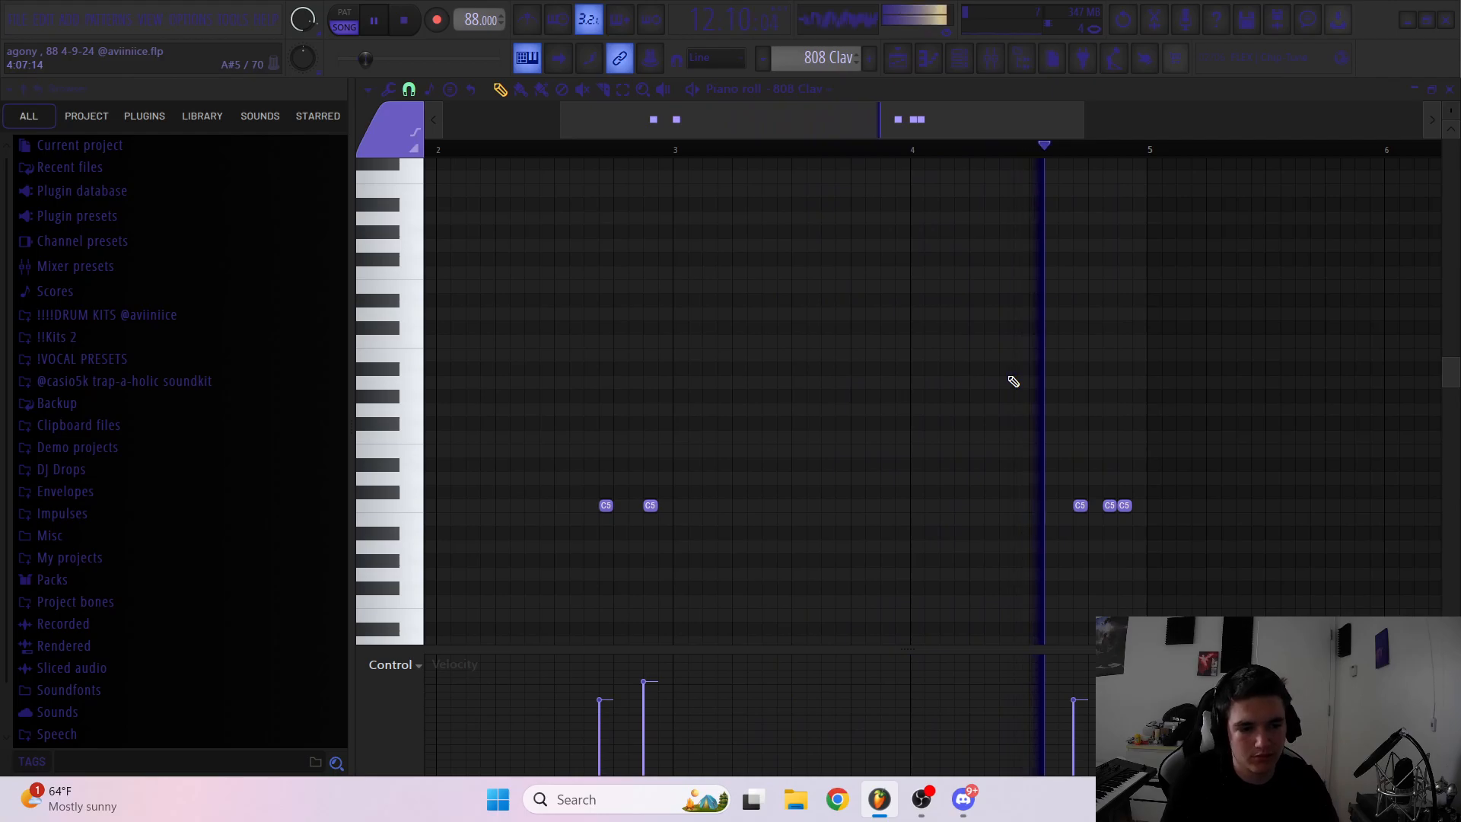
pyautogui.scroll(-2, 1049, 375)
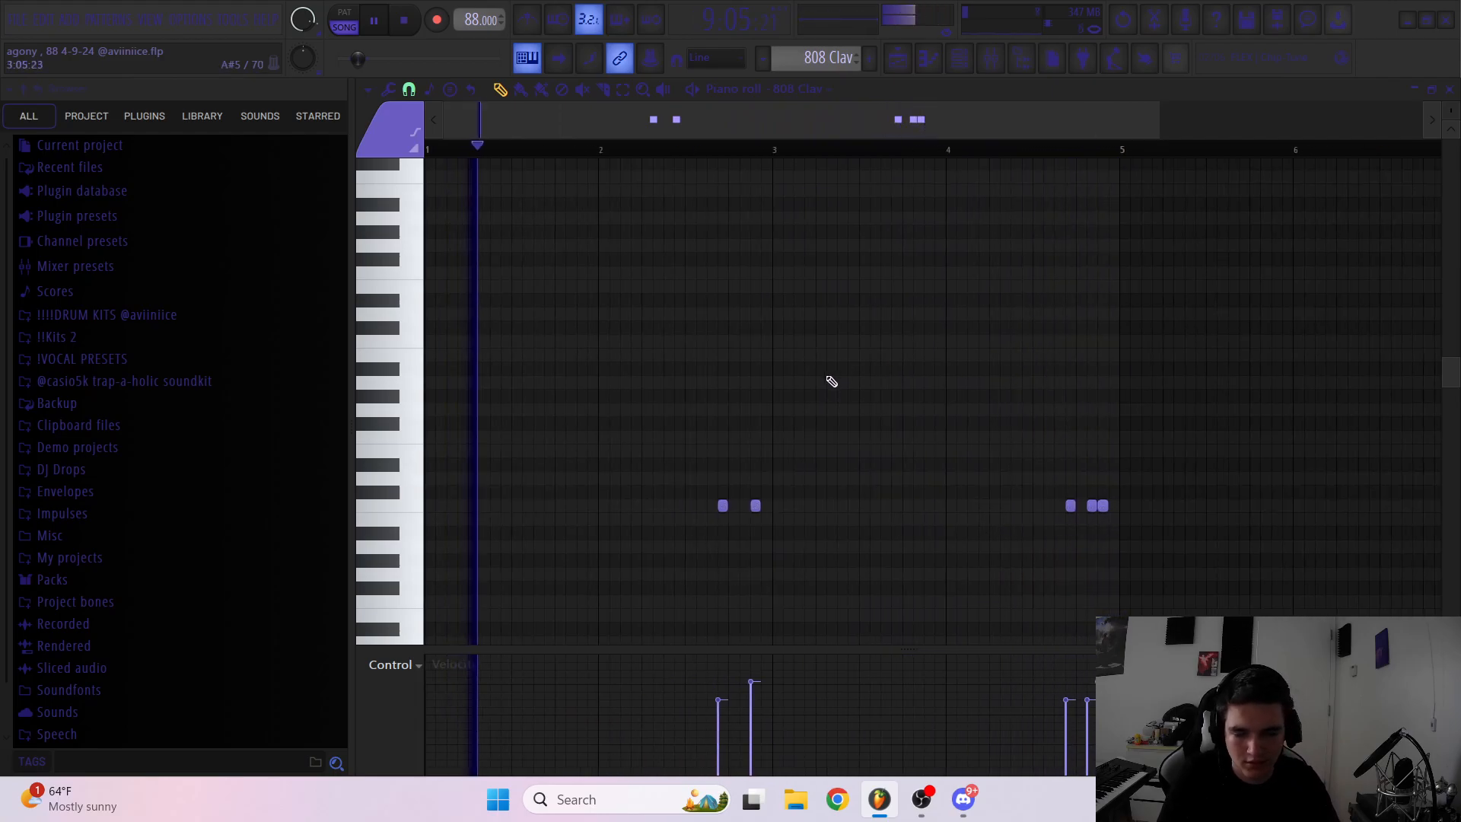
pyautogui.scroll(2, 834, 379)
# Fill the gaps around the two 808 Clav hits before bar 3 with low-velocity C5 notes and delete them again
pyautogui.moveTo(1320, 445); pyautogui.dragTo(681, 612)
pyautogui.scroll(1, 716, 525)
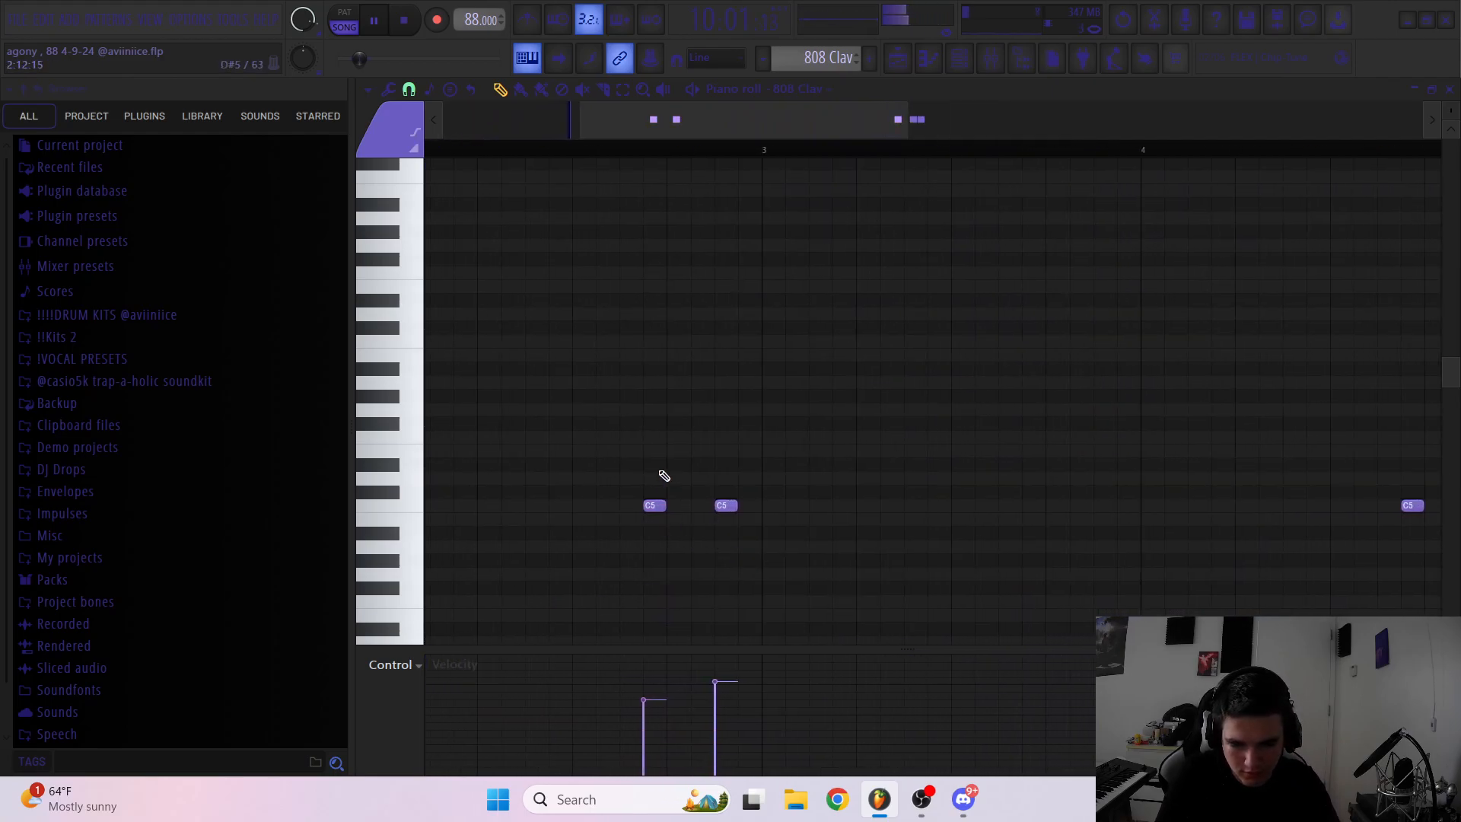
pyautogui.keyDown('ctrl'); pyautogui.click(700, 534); pyautogui.keyUp('ctrl')
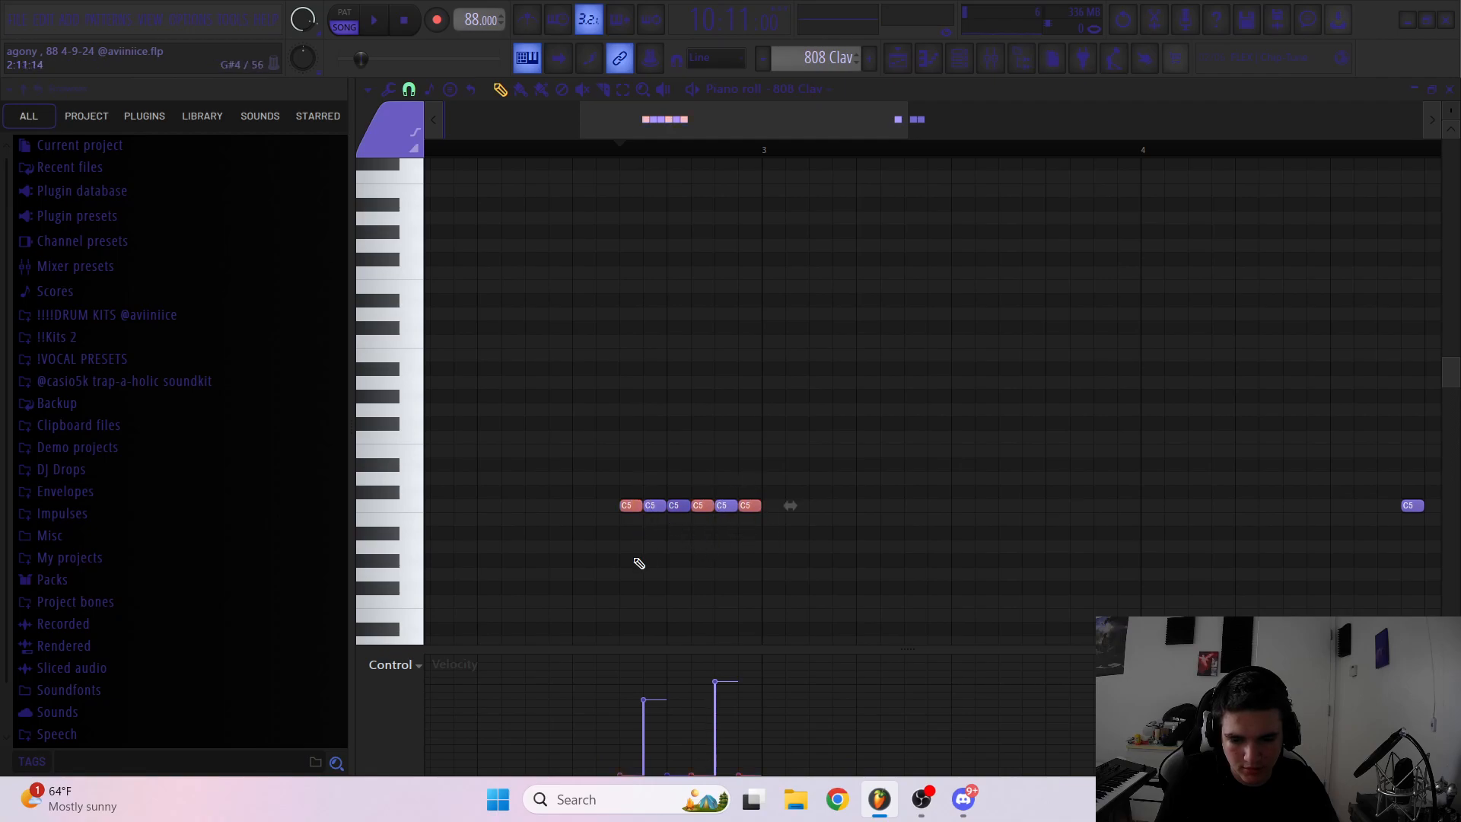
pyautogui.scroll(-3, 688, 560)
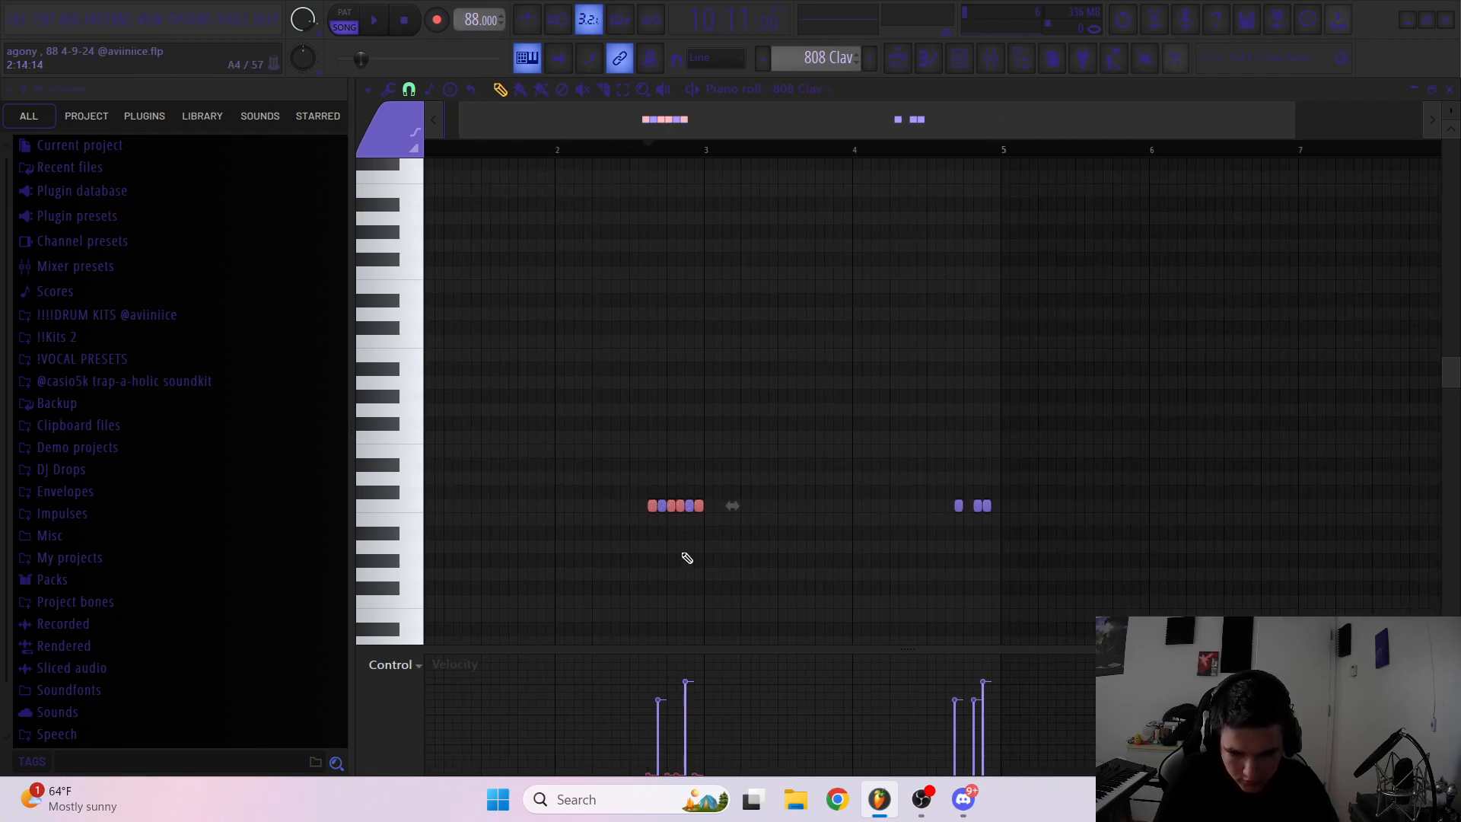
pyautogui.press('Delete')
pyautogui.scroll(-1, 724, 548)
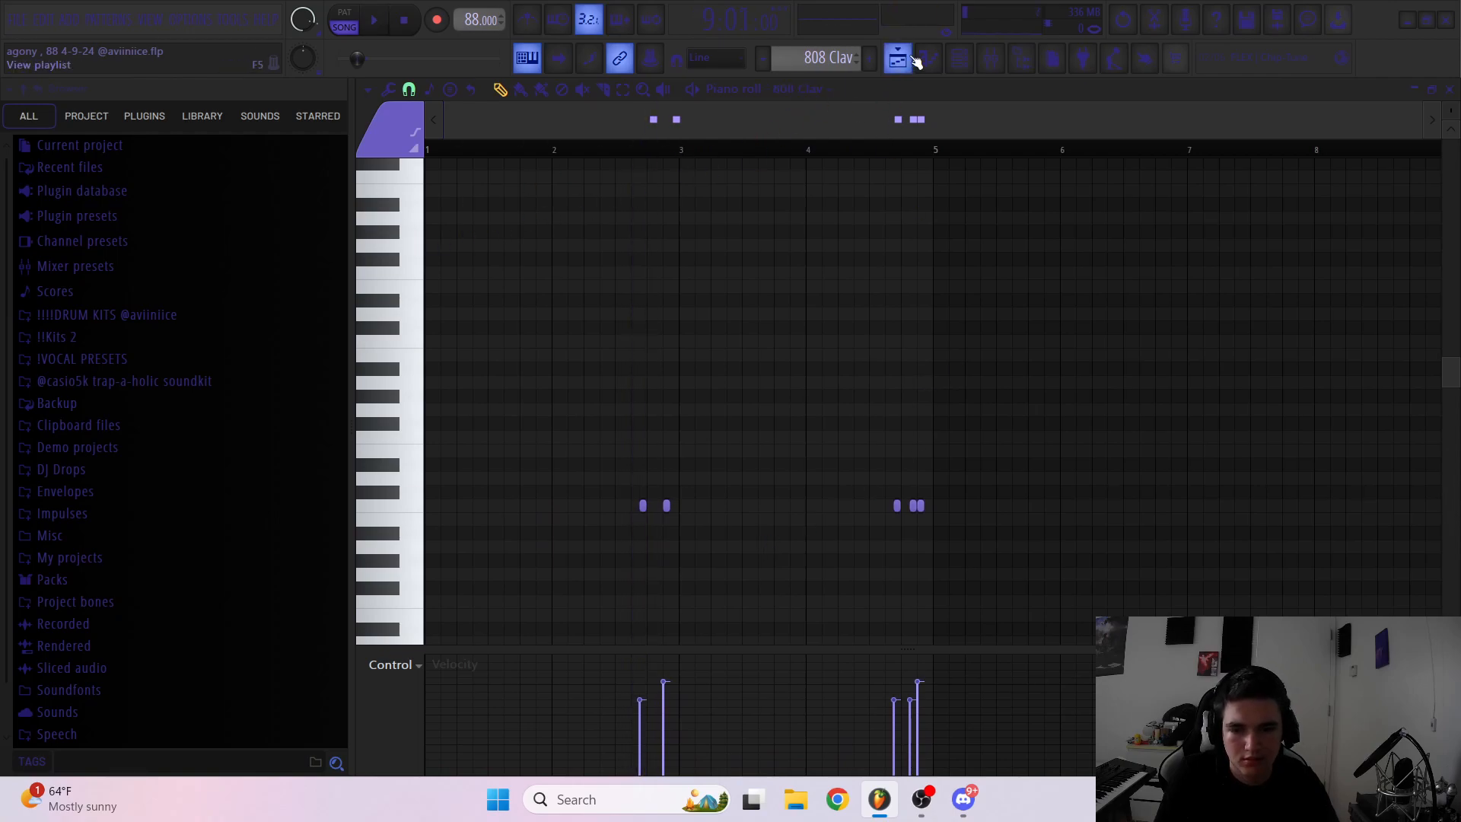
# Unmute Track 17, open its Stripper Kick clip at bar 9 in the piano roll, and play the pattern
pyautogui.click(916, 63)
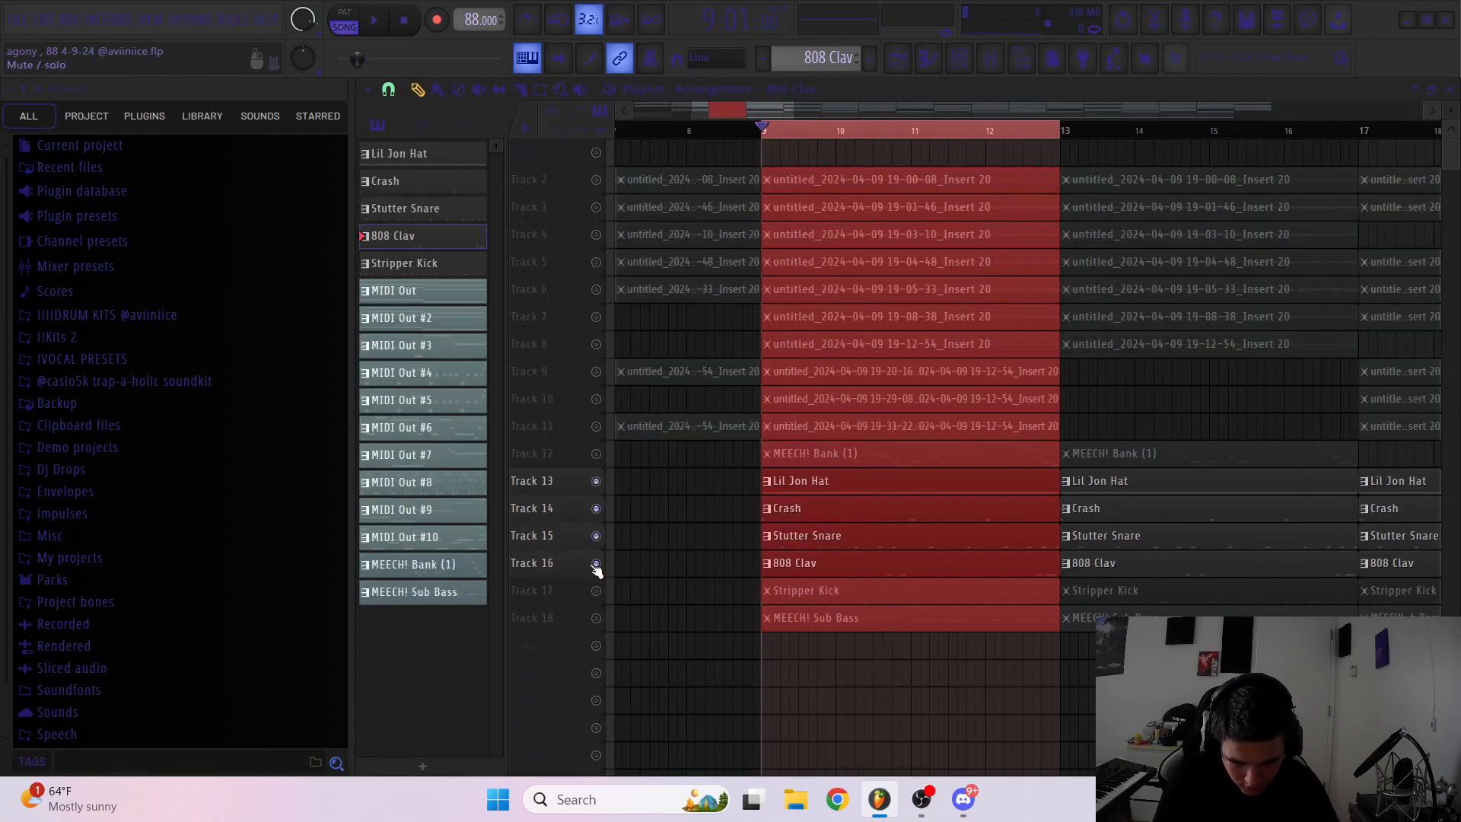
pyautogui.click(596, 590)
pyautogui.doubleClick(840, 597)
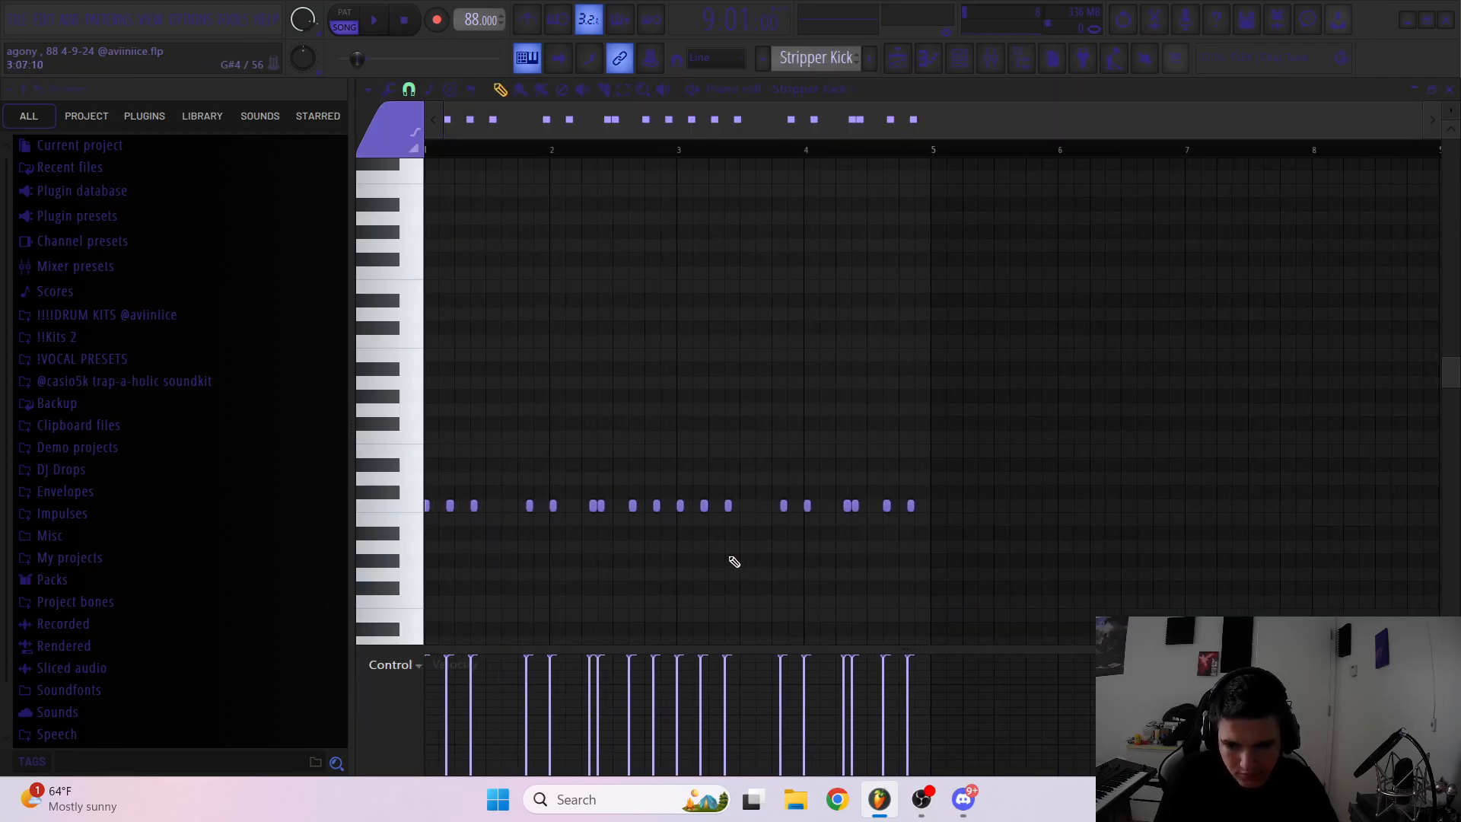
pyautogui.scroll(4, 471, 540)
pyautogui.scroll(-4, 461, 566)
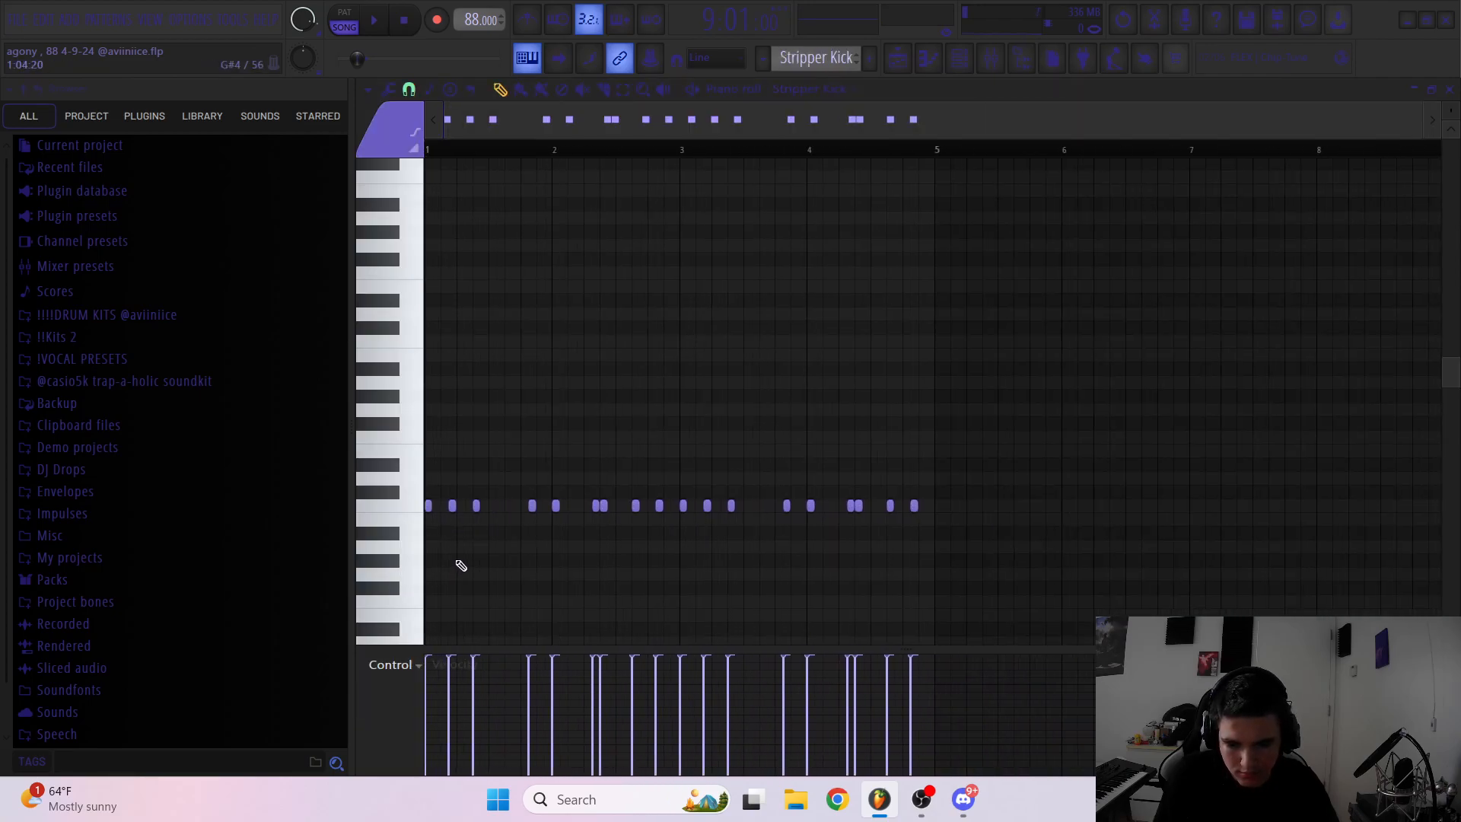
pyautogui.scroll(3, 368, 580)
pyautogui.press('space')
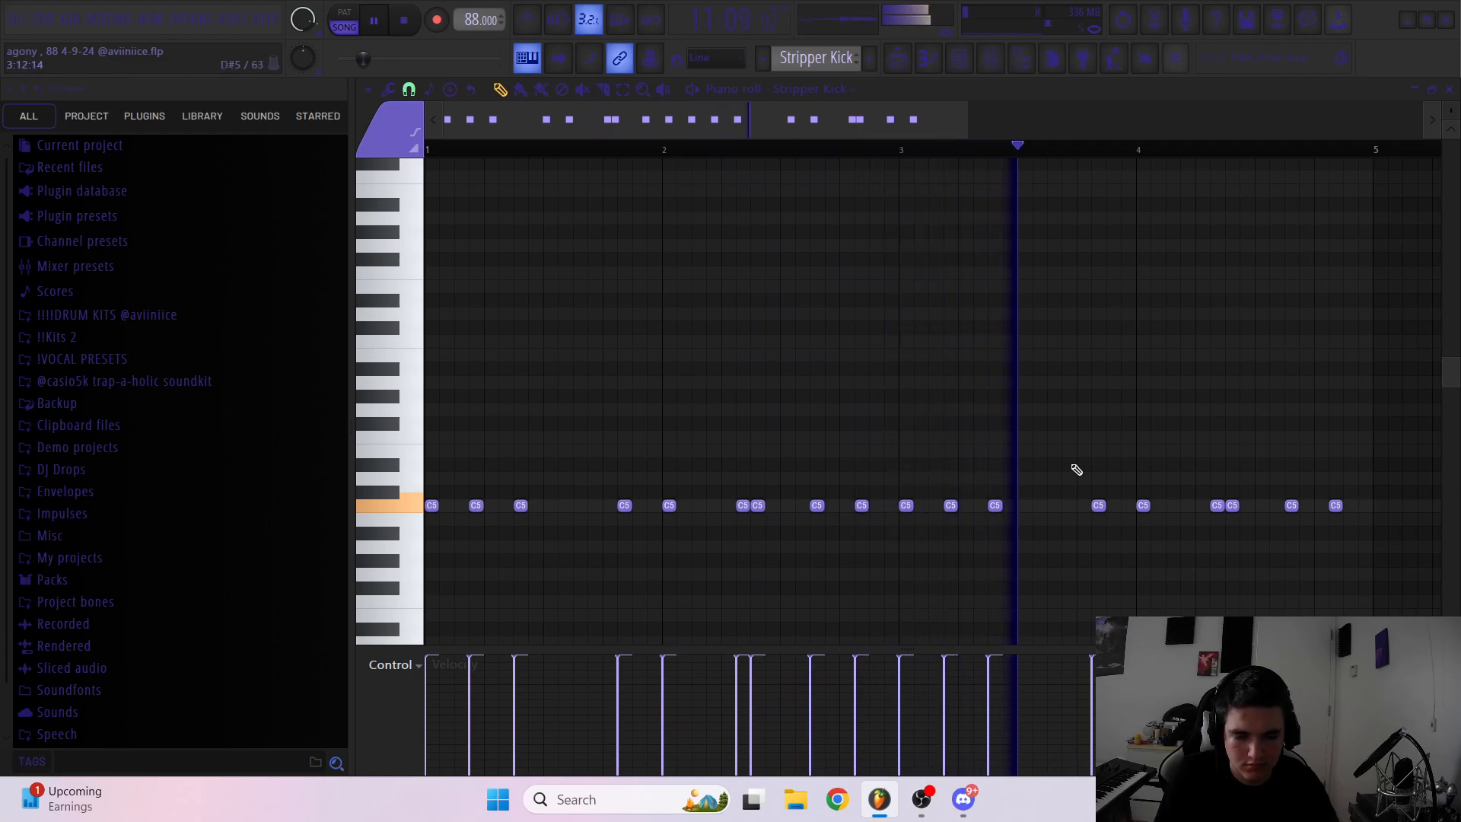
# Add a C5 kick hit at the very end of bar 4 and delete it again
pyautogui.click(1362, 505)
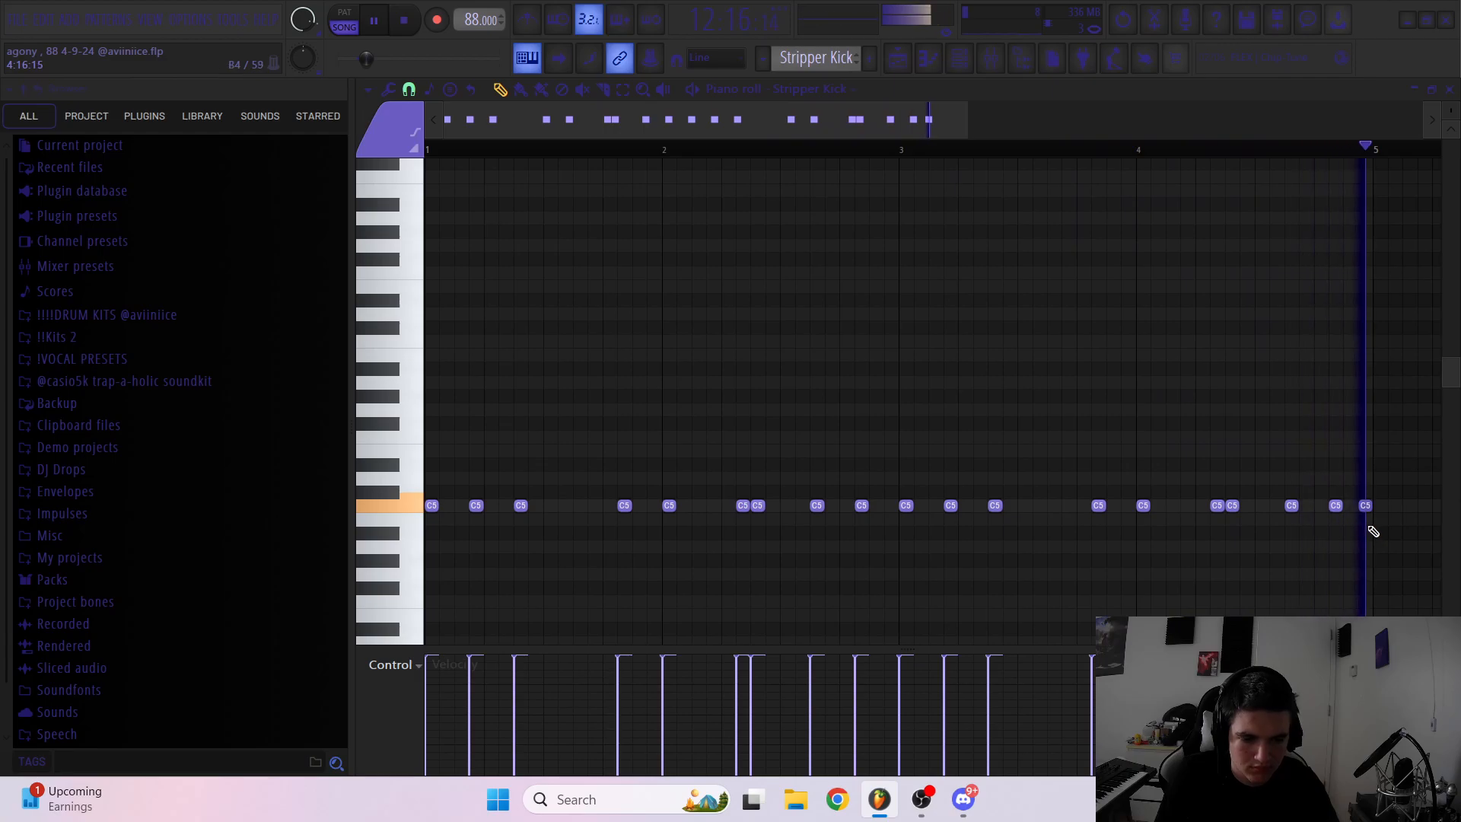
pyautogui.rightClick(1365, 505)
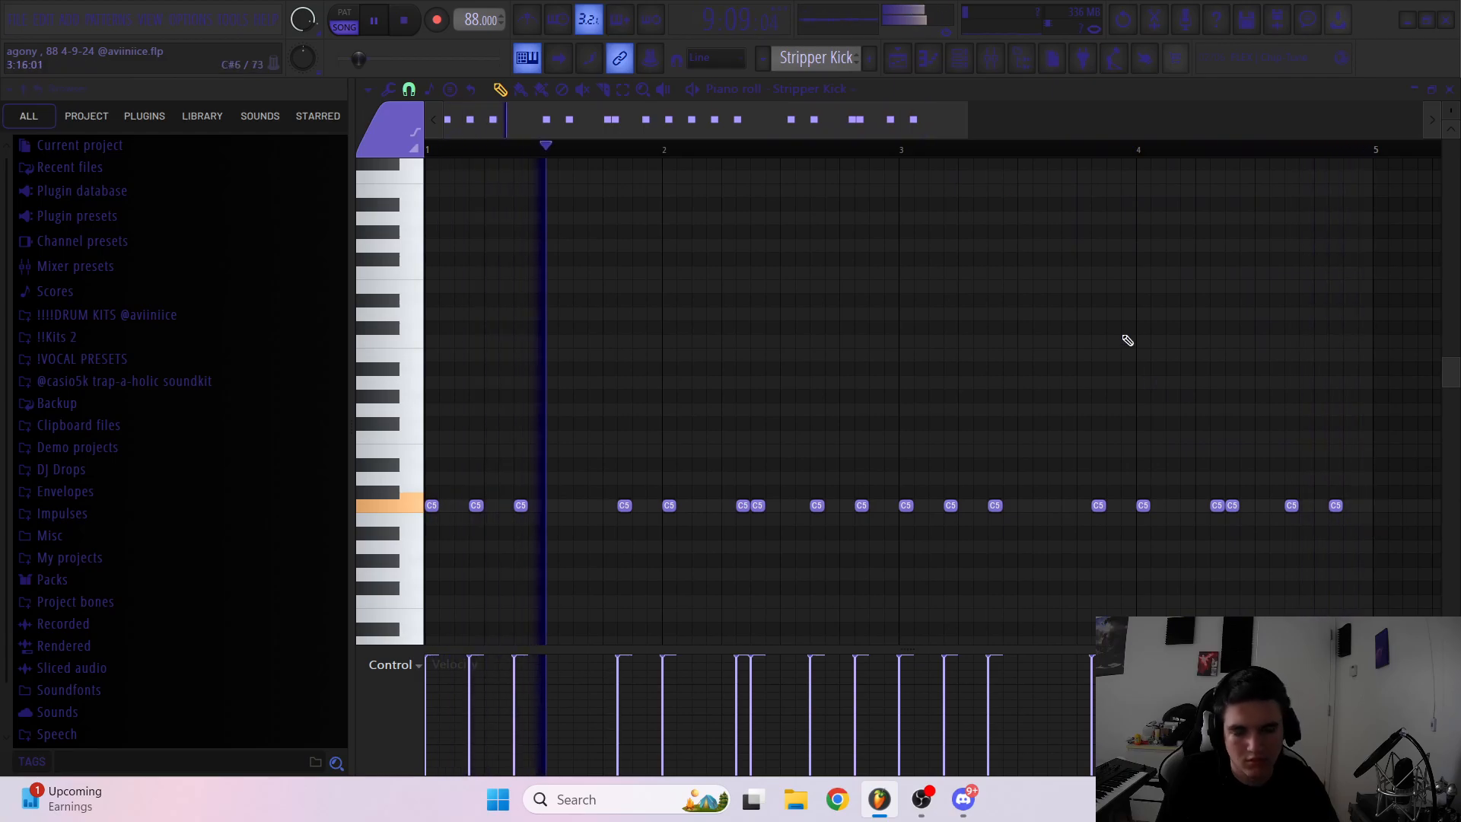
# Stop playback, unmute Track 18 in the playlist, and open its MEECH! Sub Bass clip in the piano roll
pyautogui.click(897, 58)
pyautogui.click(757, 562)
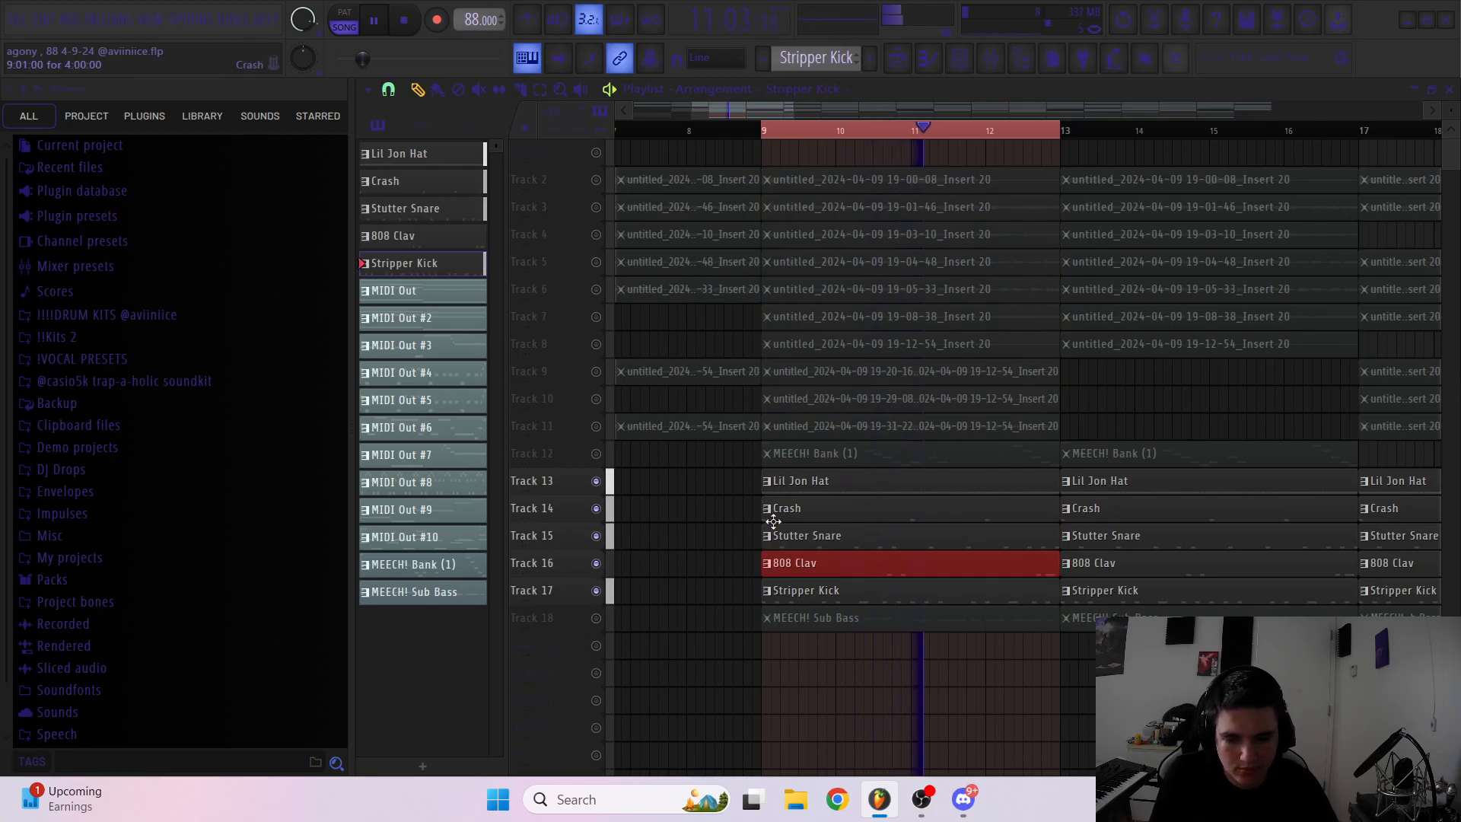
pyautogui.press('space')
pyautogui.click(596, 617)
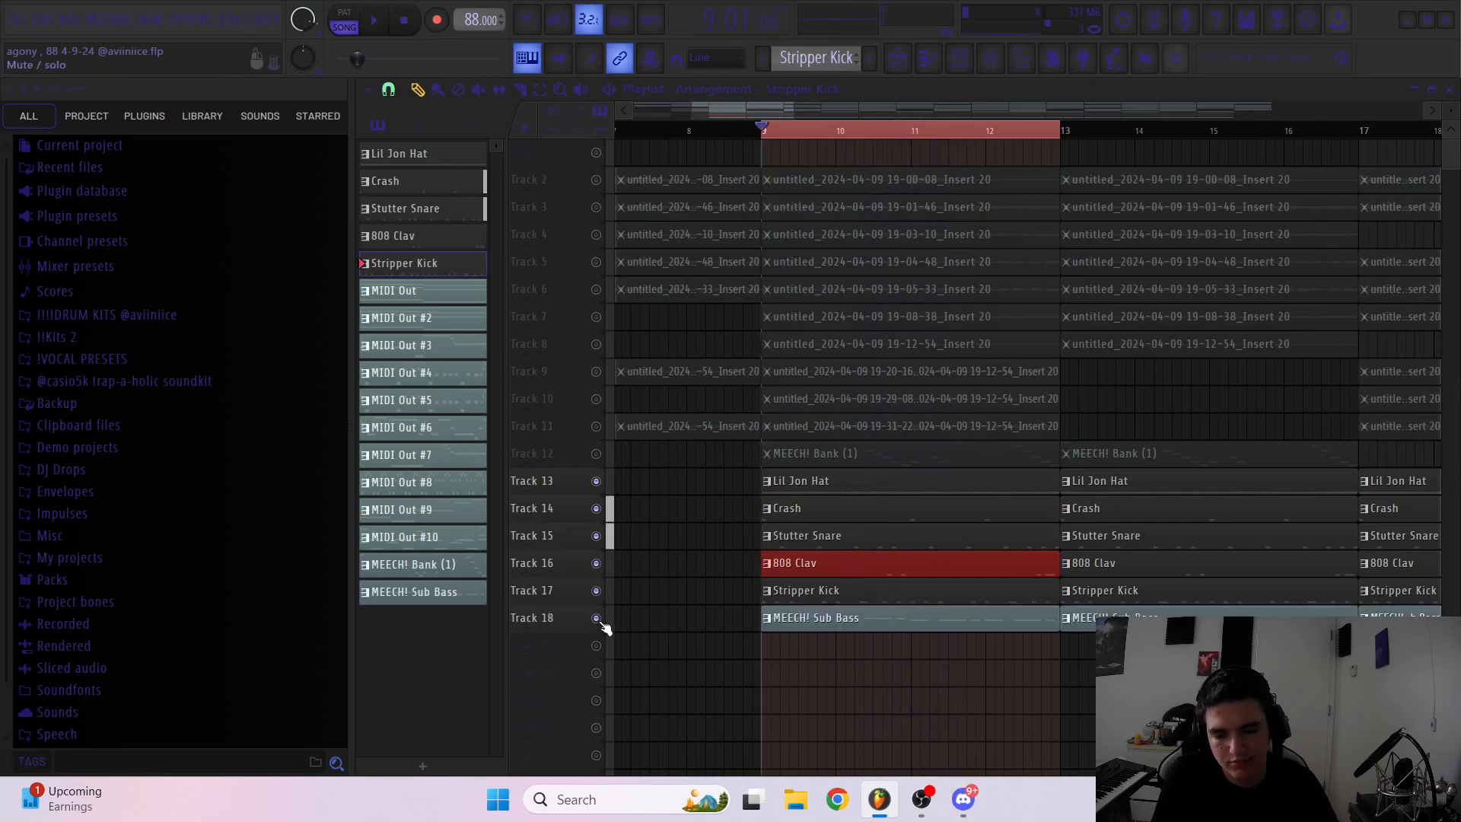
pyautogui.doubleClick(798, 612)
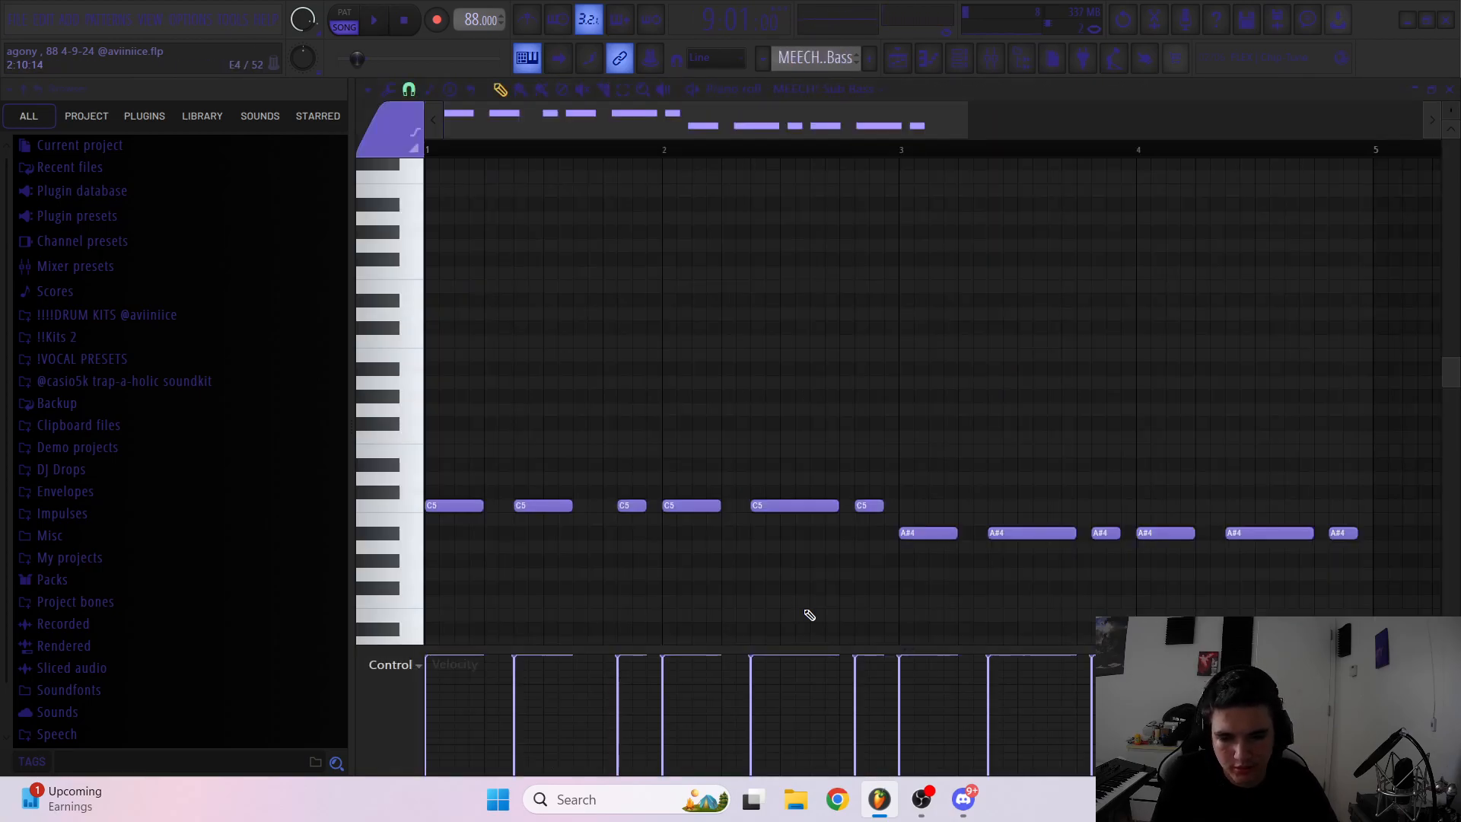
# Reopen the MEECH! Sub Bass clip from the playlist, preview its root note C5, and play the pattern
pyautogui.click(913, 65)
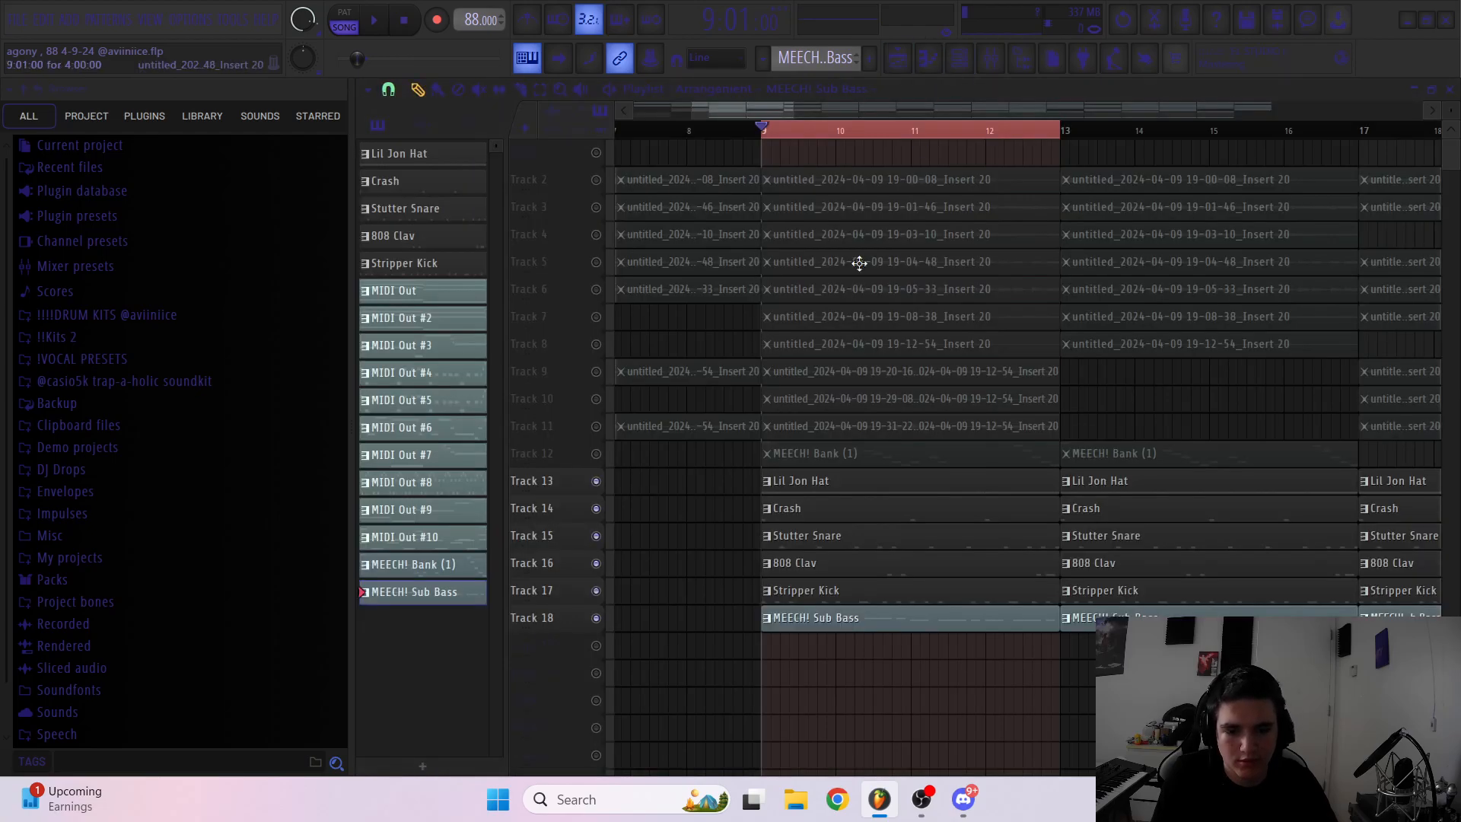
pyautogui.doubleClick(802, 620)
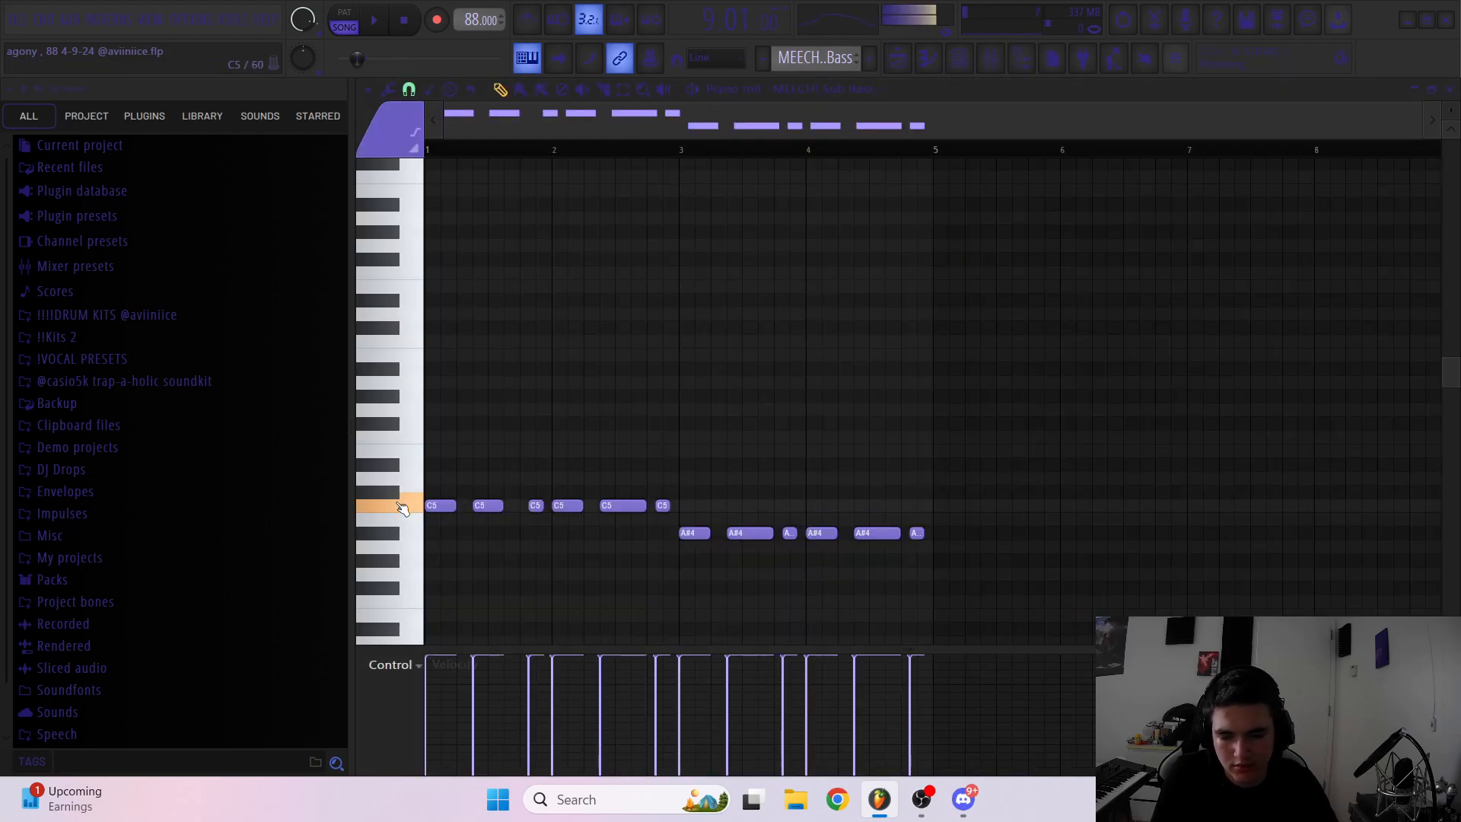
pyautogui.scroll(4, 407, 502)
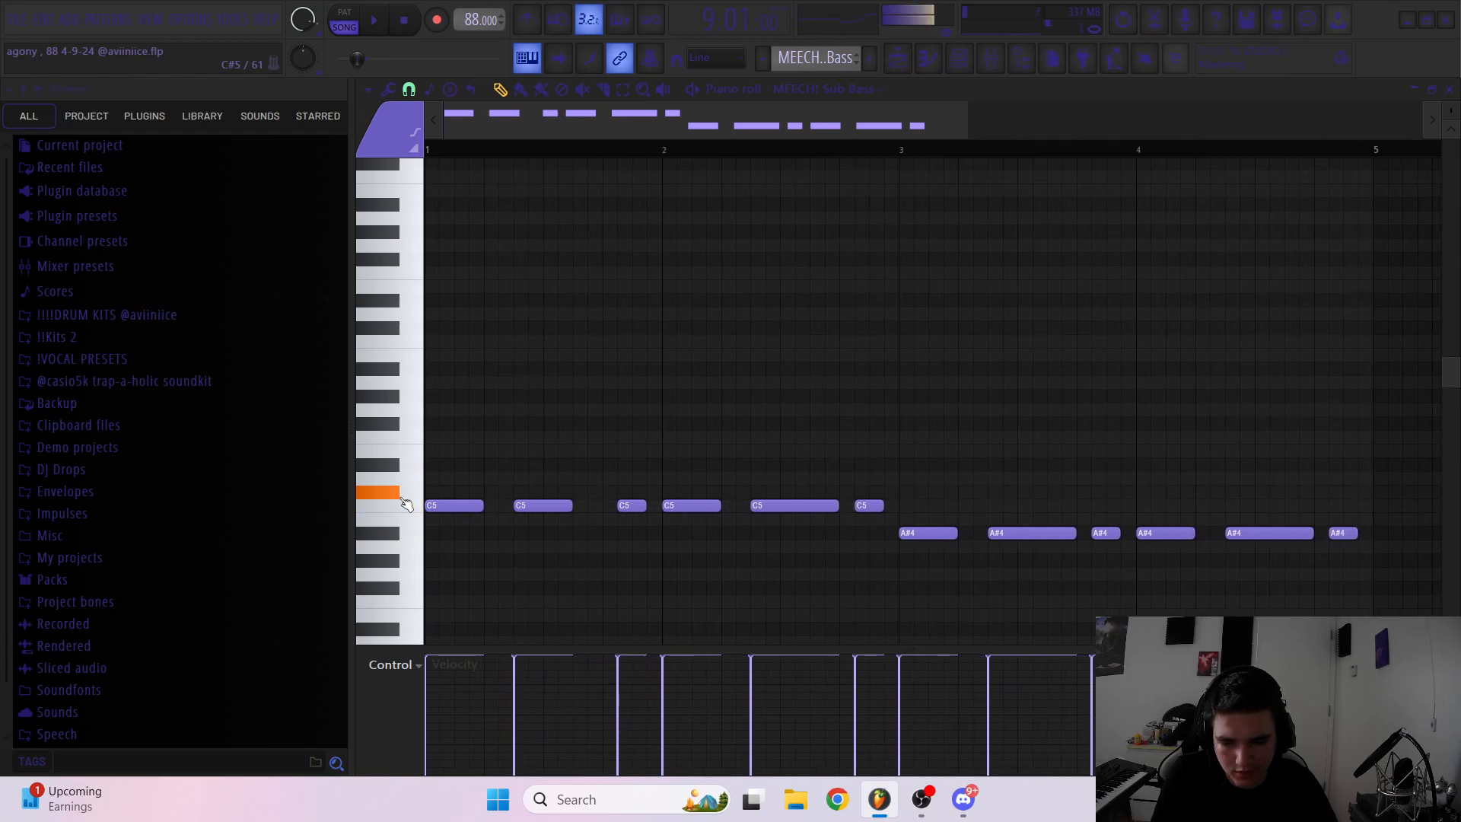
pyautogui.scroll(-4, 411, 514)
pyautogui.scroll(1, 411, 555)
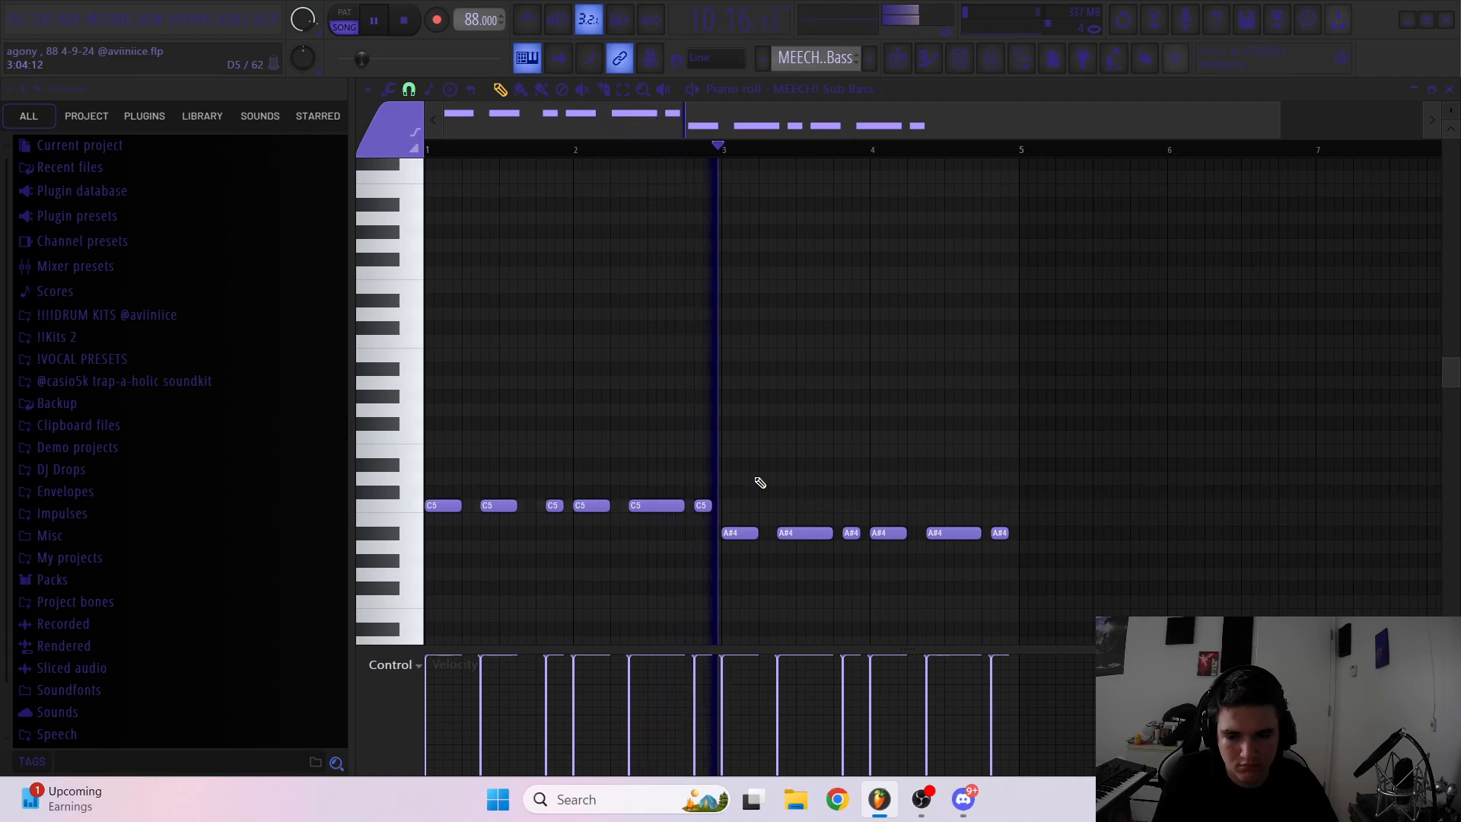
# Return to the playlist, stop playback, and unmute all the tracks together
pyautogui.click(913, 65)
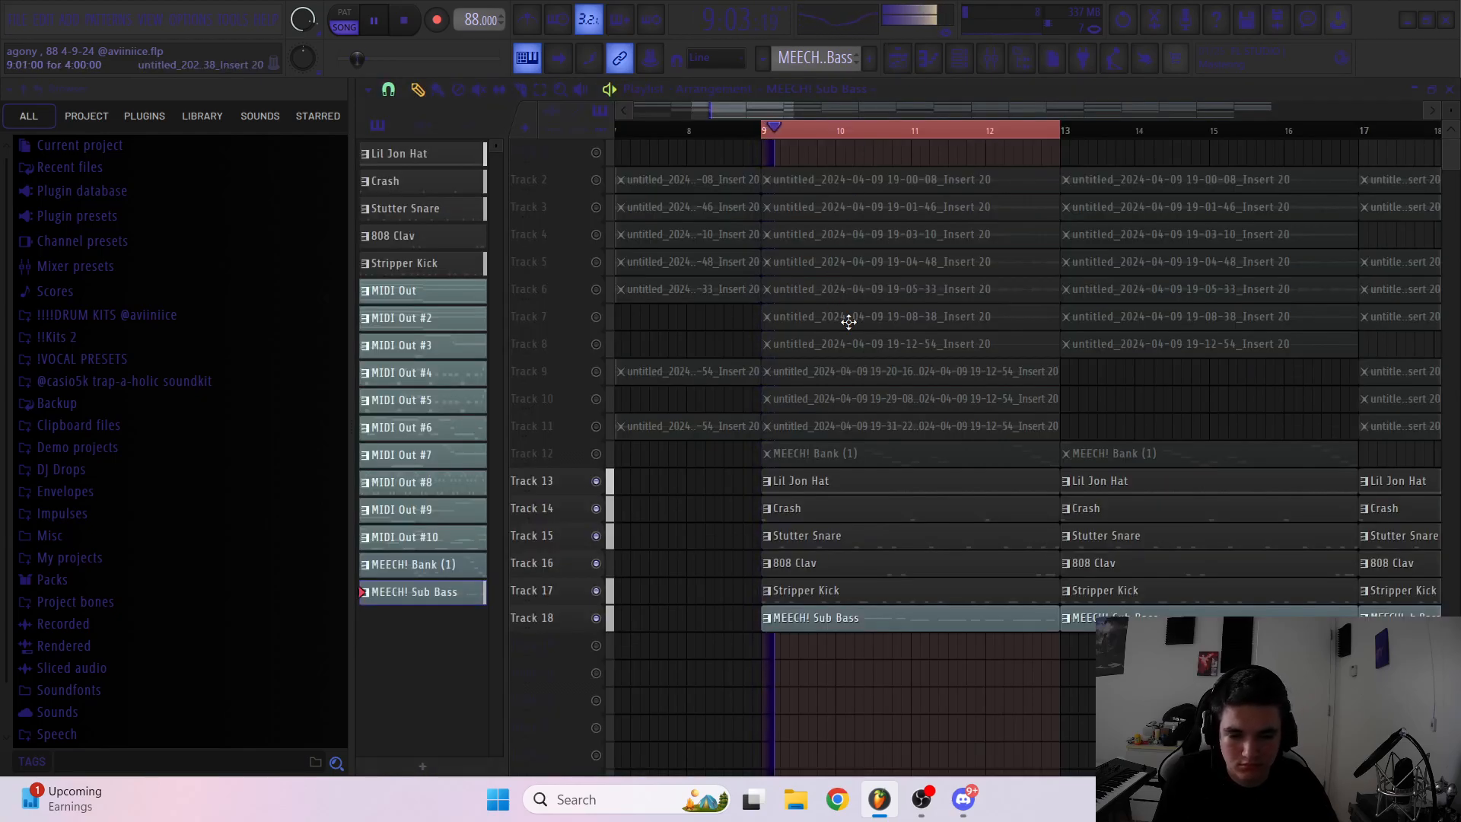
pyautogui.press('space')
pyautogui.scroll(-3, 723, 494)
pyautogui.rightClick(596, 481)
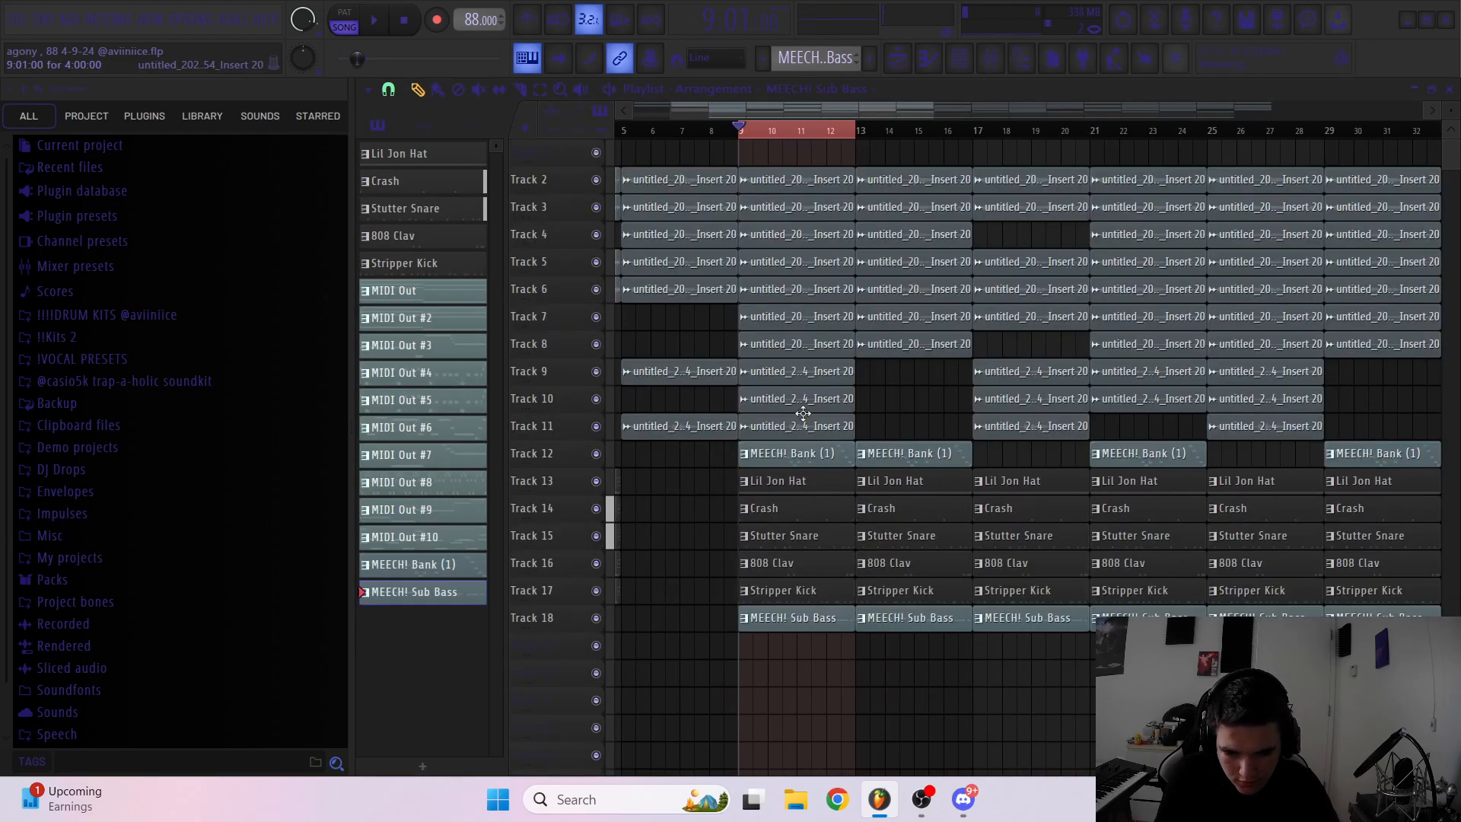
# Clear the time selection, select every clip in the arrangement, and move them all up one track to start on Track 1
pyautogui.rightClick(757, 116)
pyautogui.scroll(-5, 728, 413)
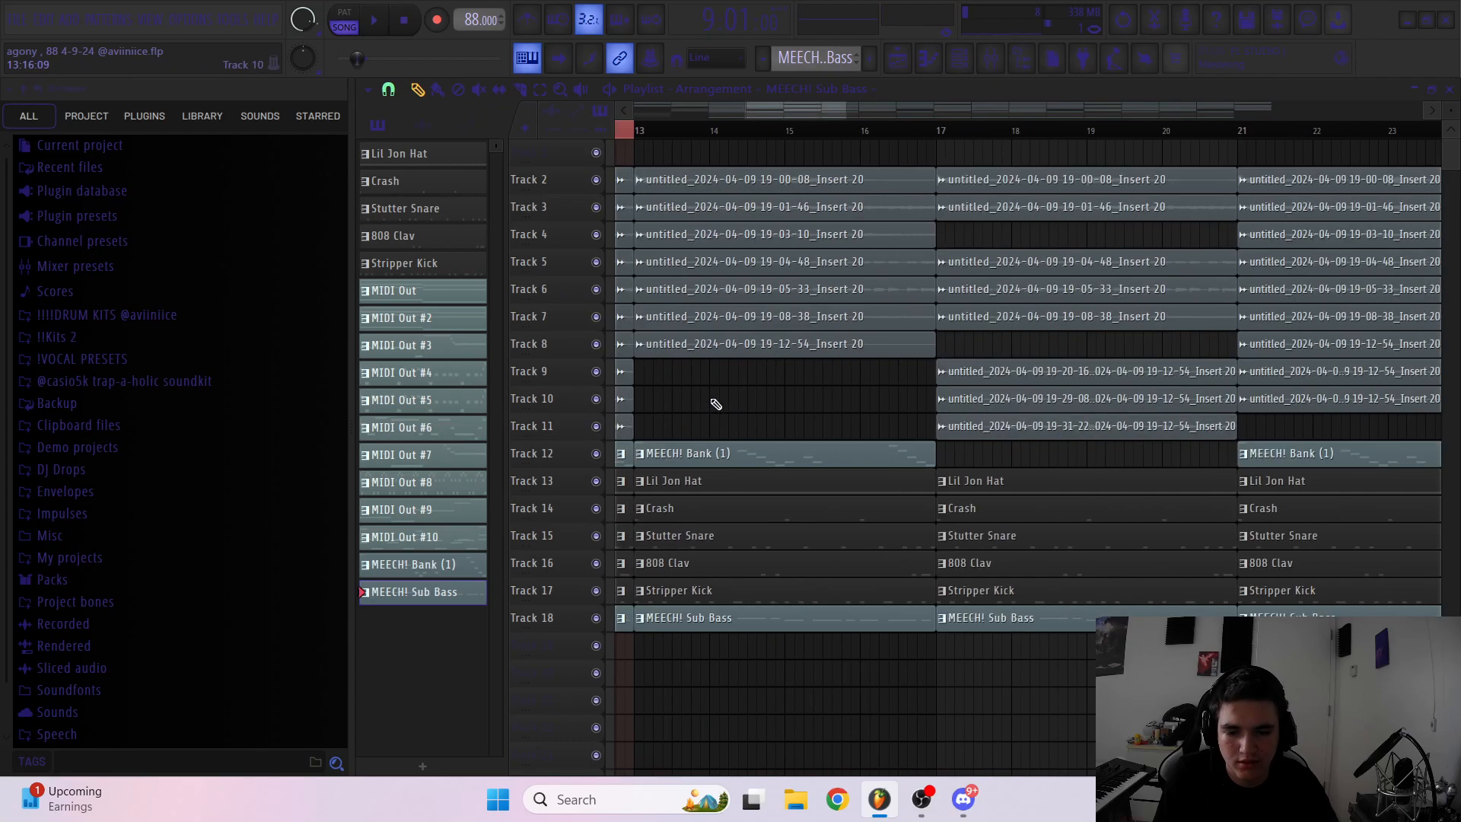
pyautogui.scroll(-3, 669, 315)
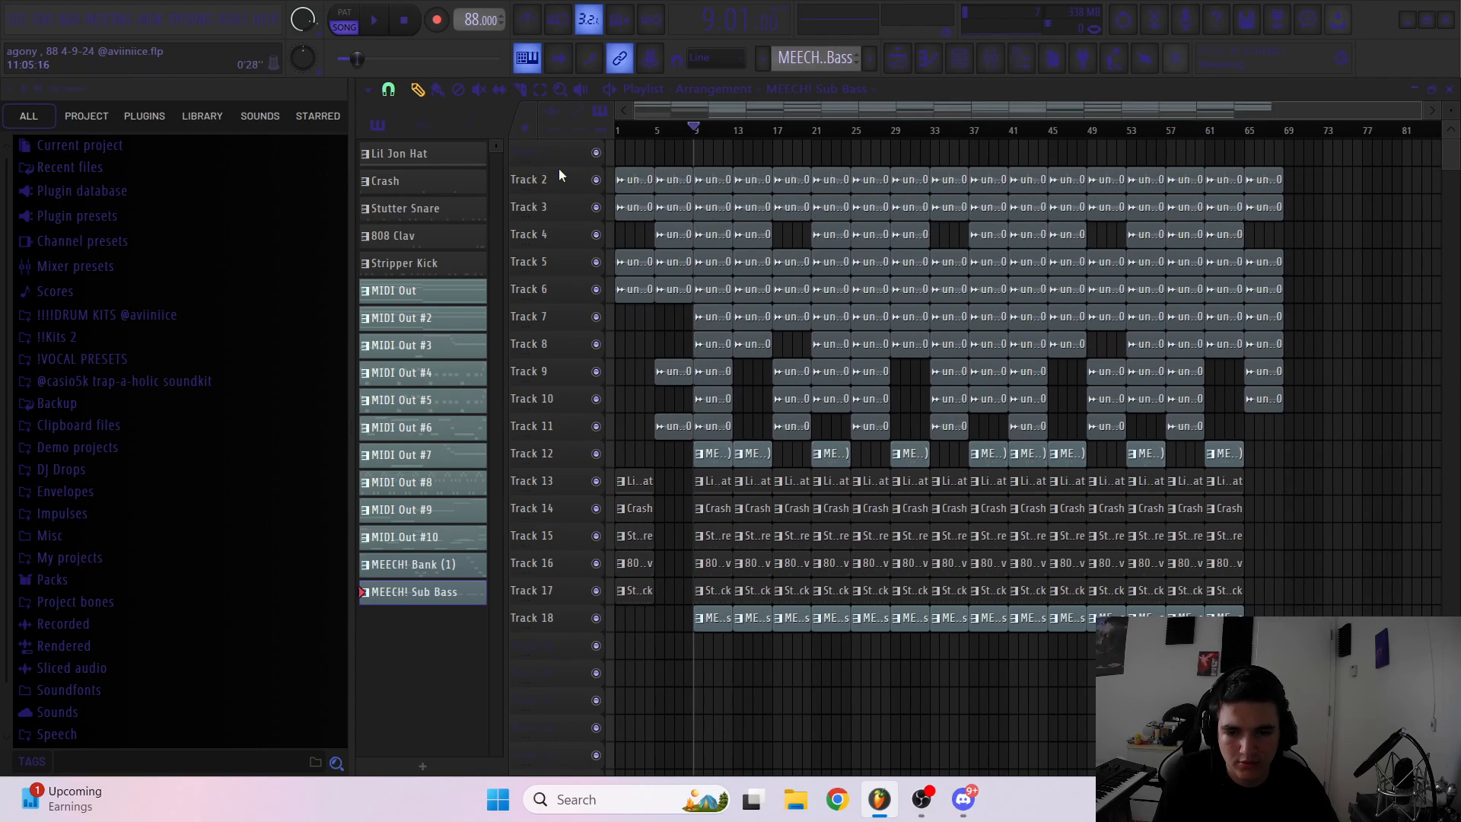
pyautogui.hotkey('ctrl', 'a')
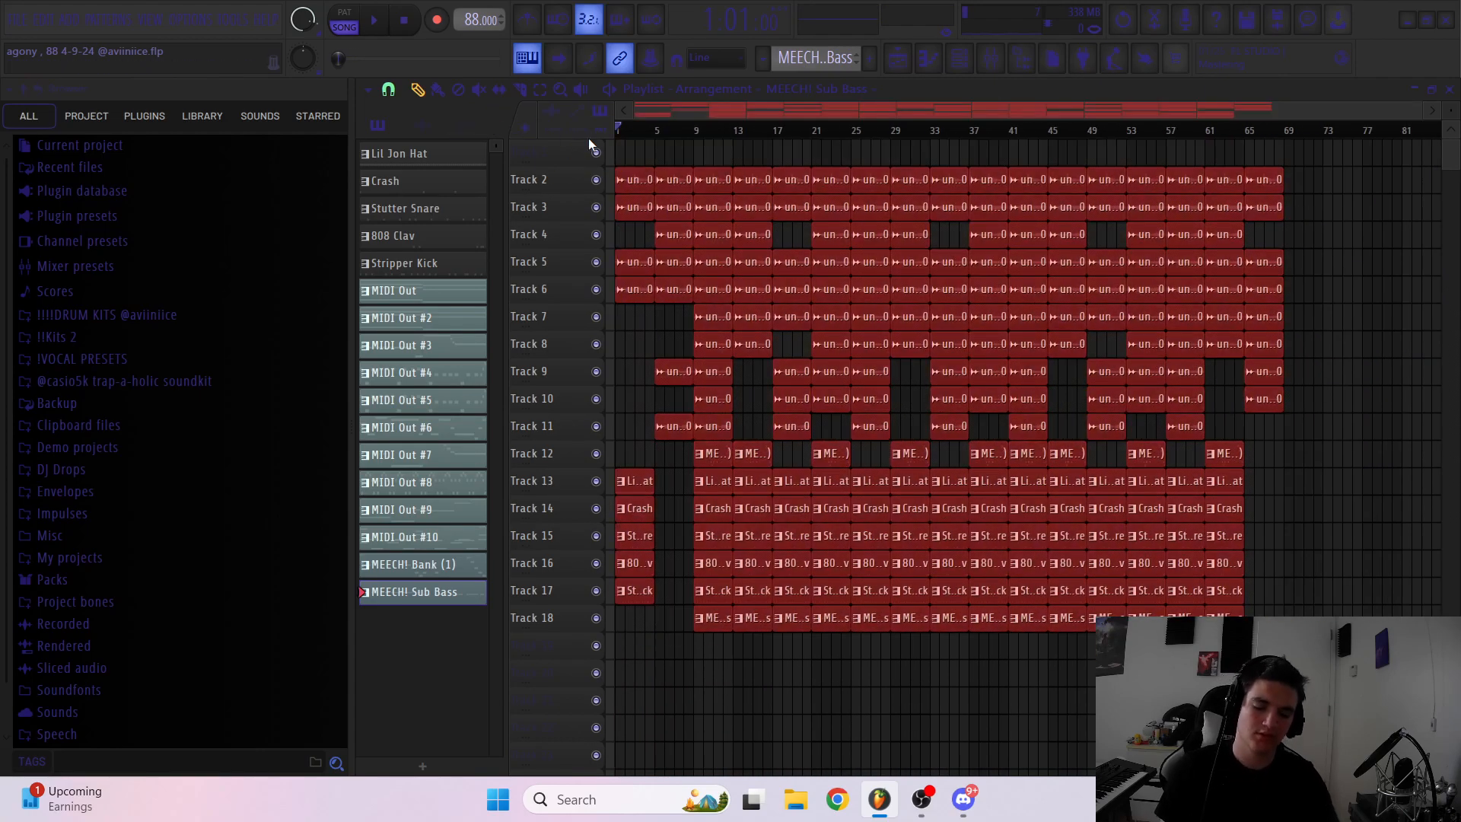
pyautogui.scroll(-1, 589, 140)
# Open the mixer, play the arrangement from the start, and solo insert 1
pyautogui.click(1024, 67)
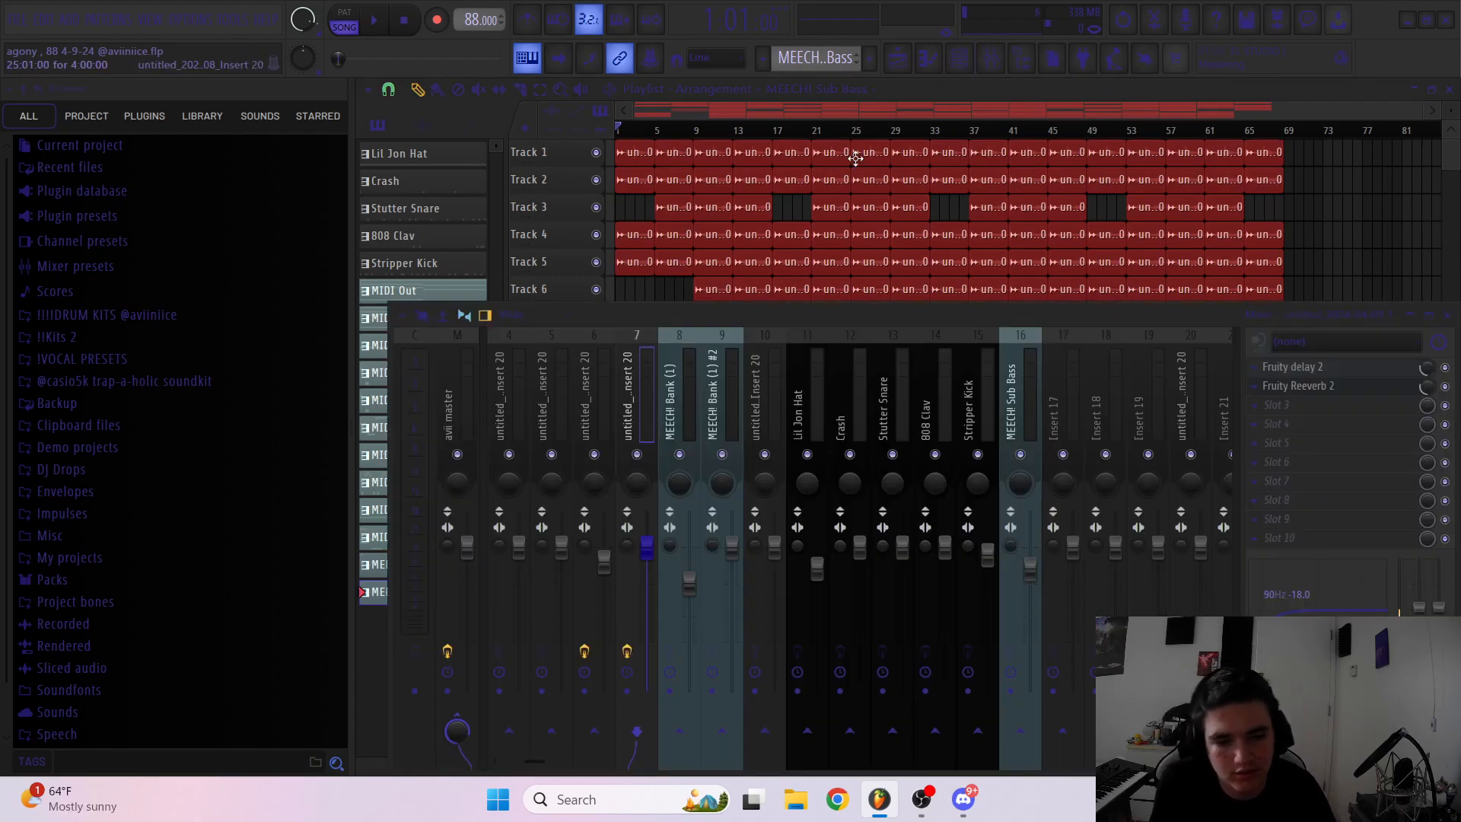
pyautogui.press('space')
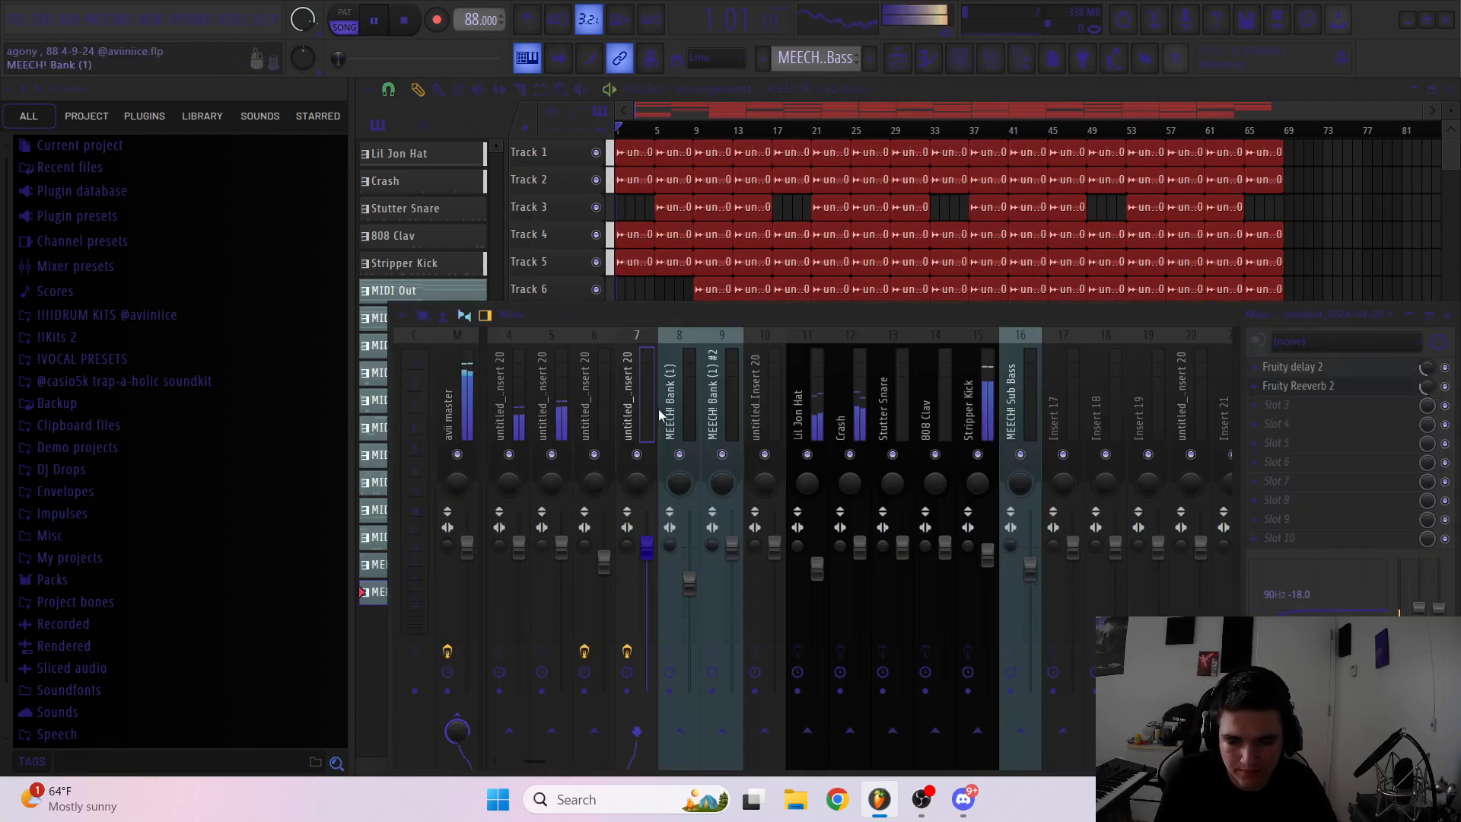
pyautogui.click(846, 415)
pyautogui.scroll(3, 527, 415)
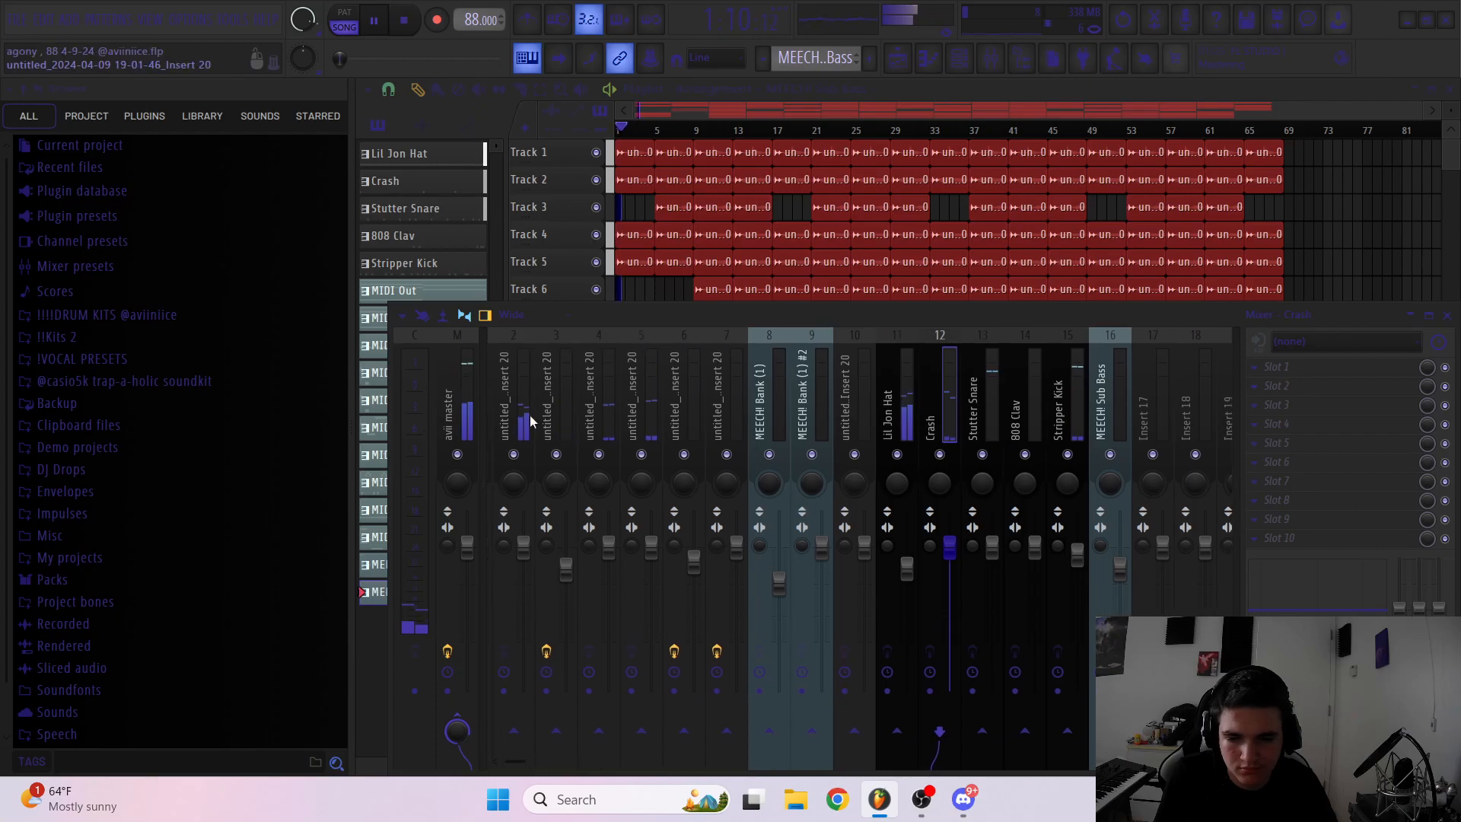
pyautogui.rightClick(510, 454)
pyautogui.press('space')
pyautogui.press('space')
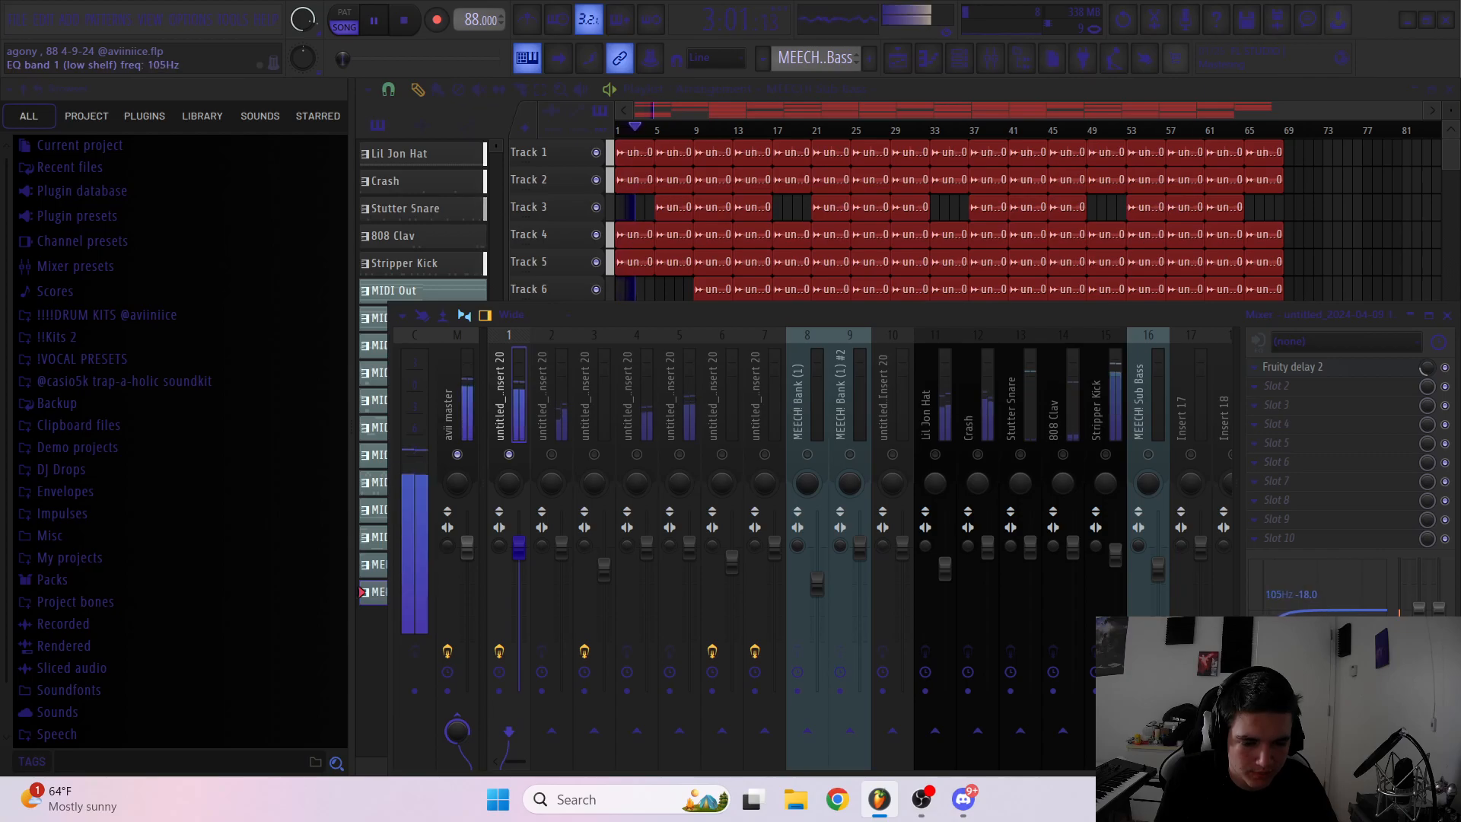
# Examine the Fruity Delay 2 on insert 1 and its list of presets, then close the plugin
pyautogui.click(1297, 369)
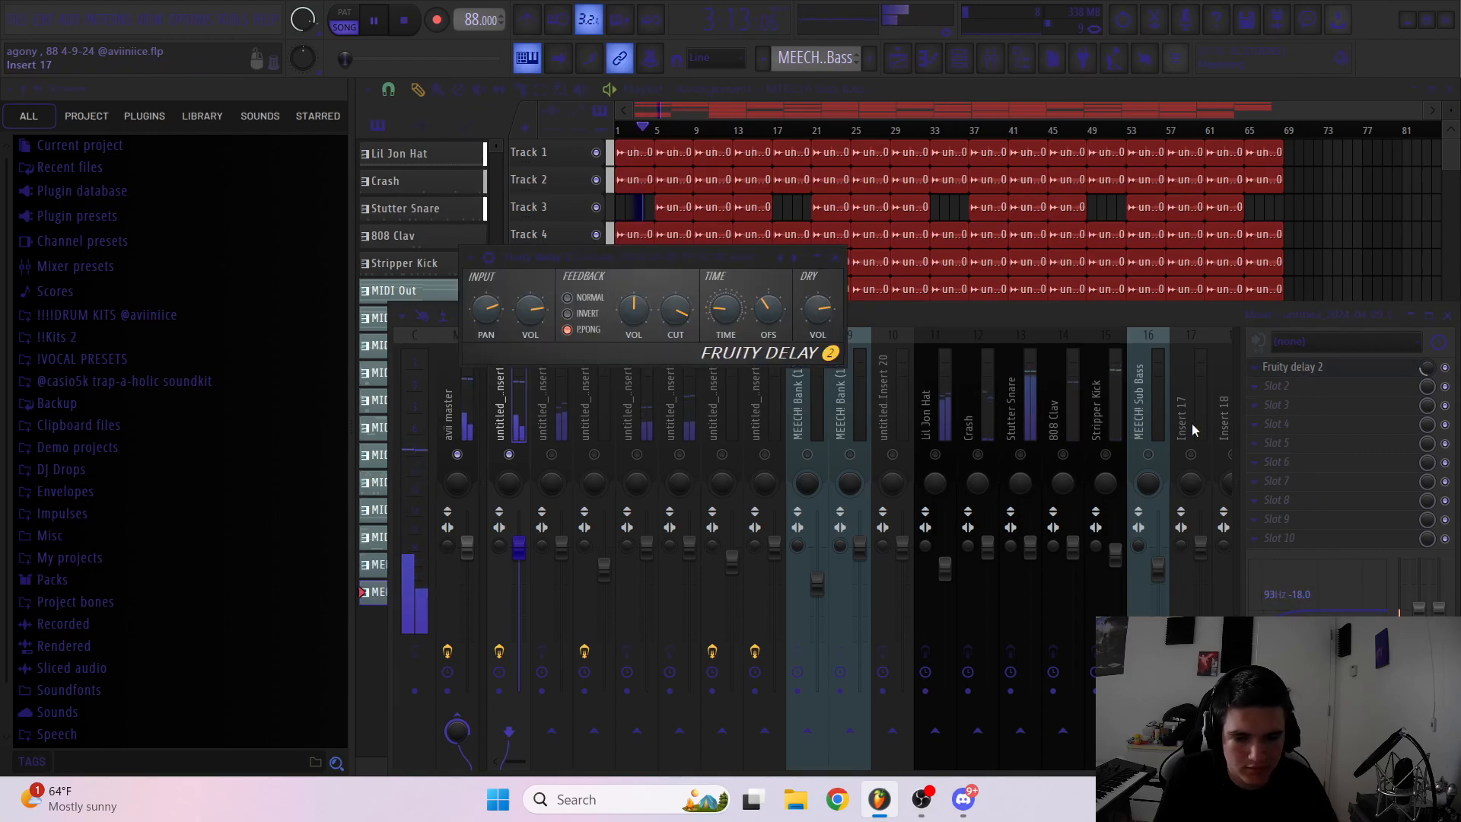
pyautogui.click(470, 259)
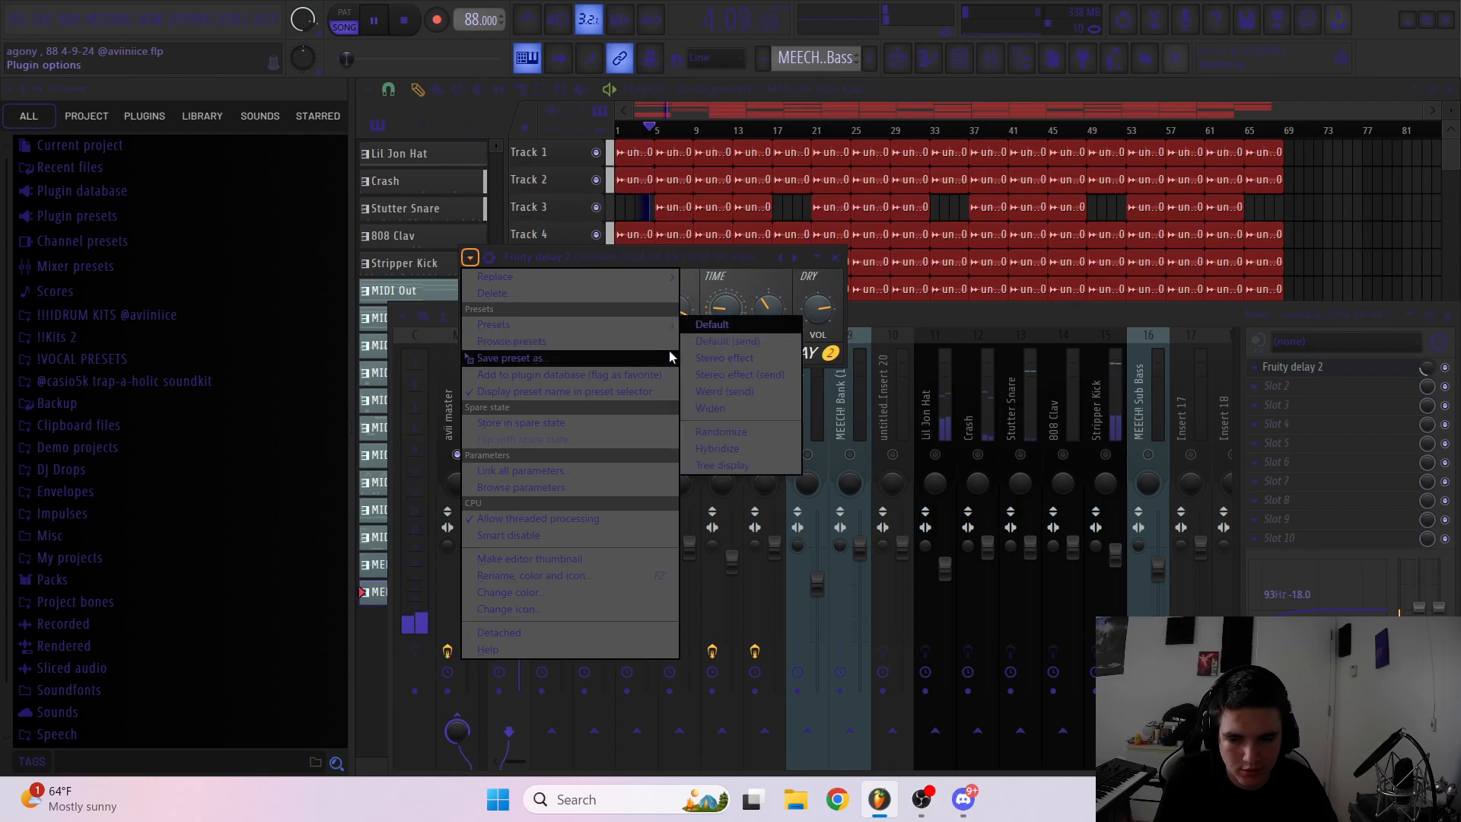
pyautogui.click(835, 258)
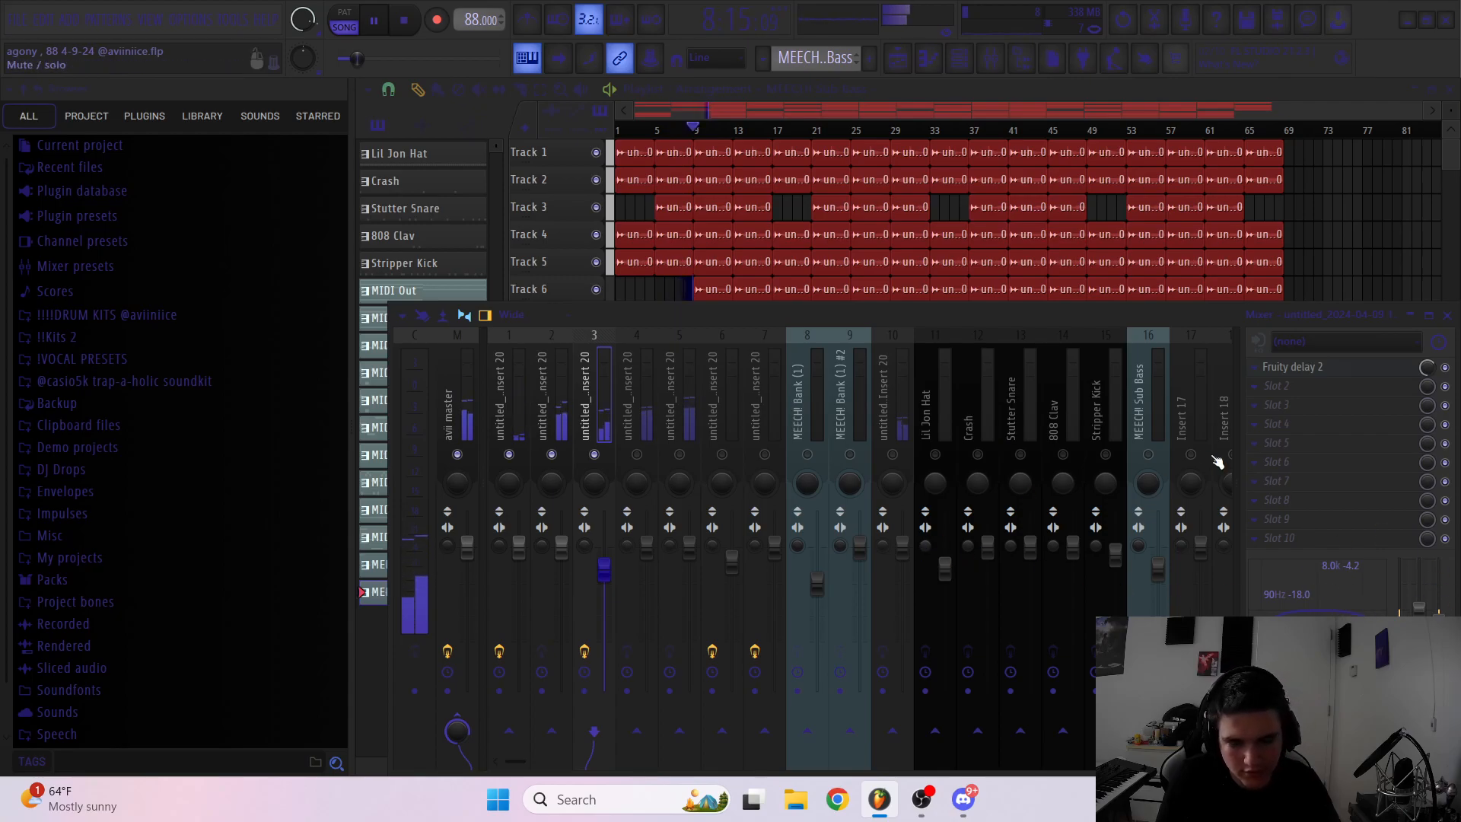
# Open insert 3's Fruity Delay 2, and unmute inserts 4 and 5 before stopping playback
pyautogui.click(1293, 367)
pyautogui.click(645, 424)
pyautogui.click(685, 418)
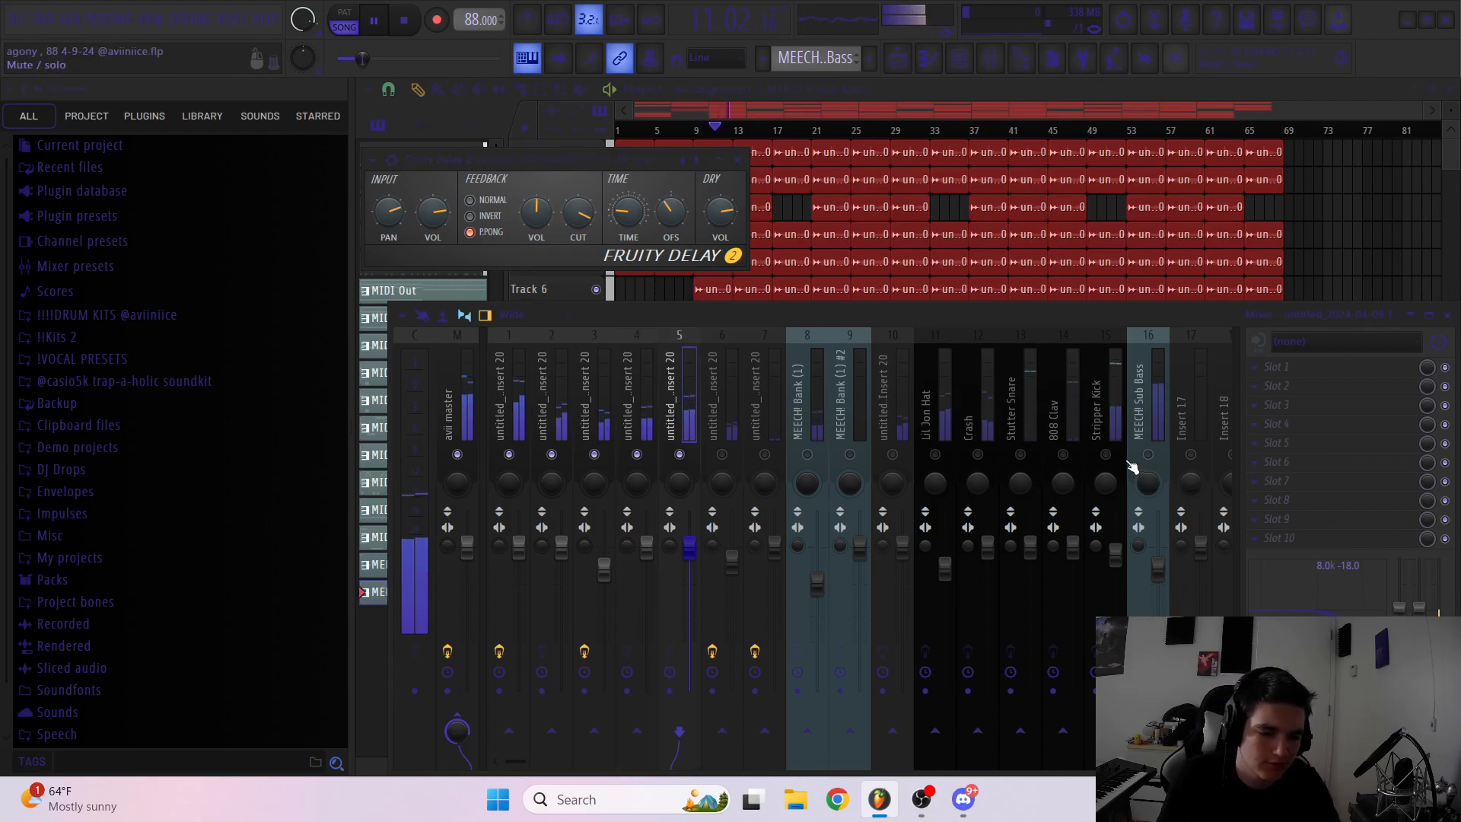
pyautogui.press('space')
# Solo mixer insert 6 and play the arrangement from bar 9
pyautogui.click(743, 435)
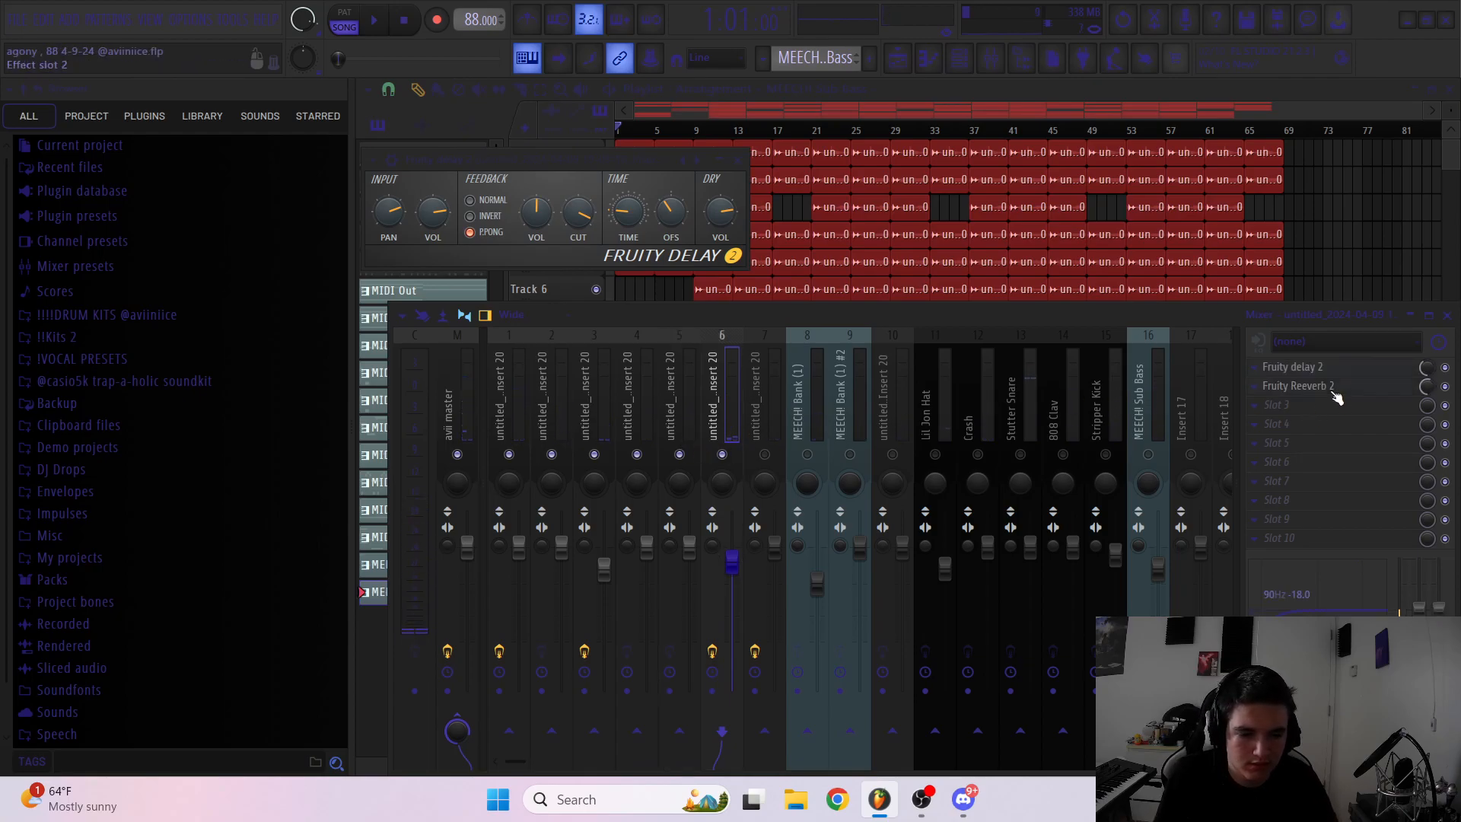
pyautogui.press('space')
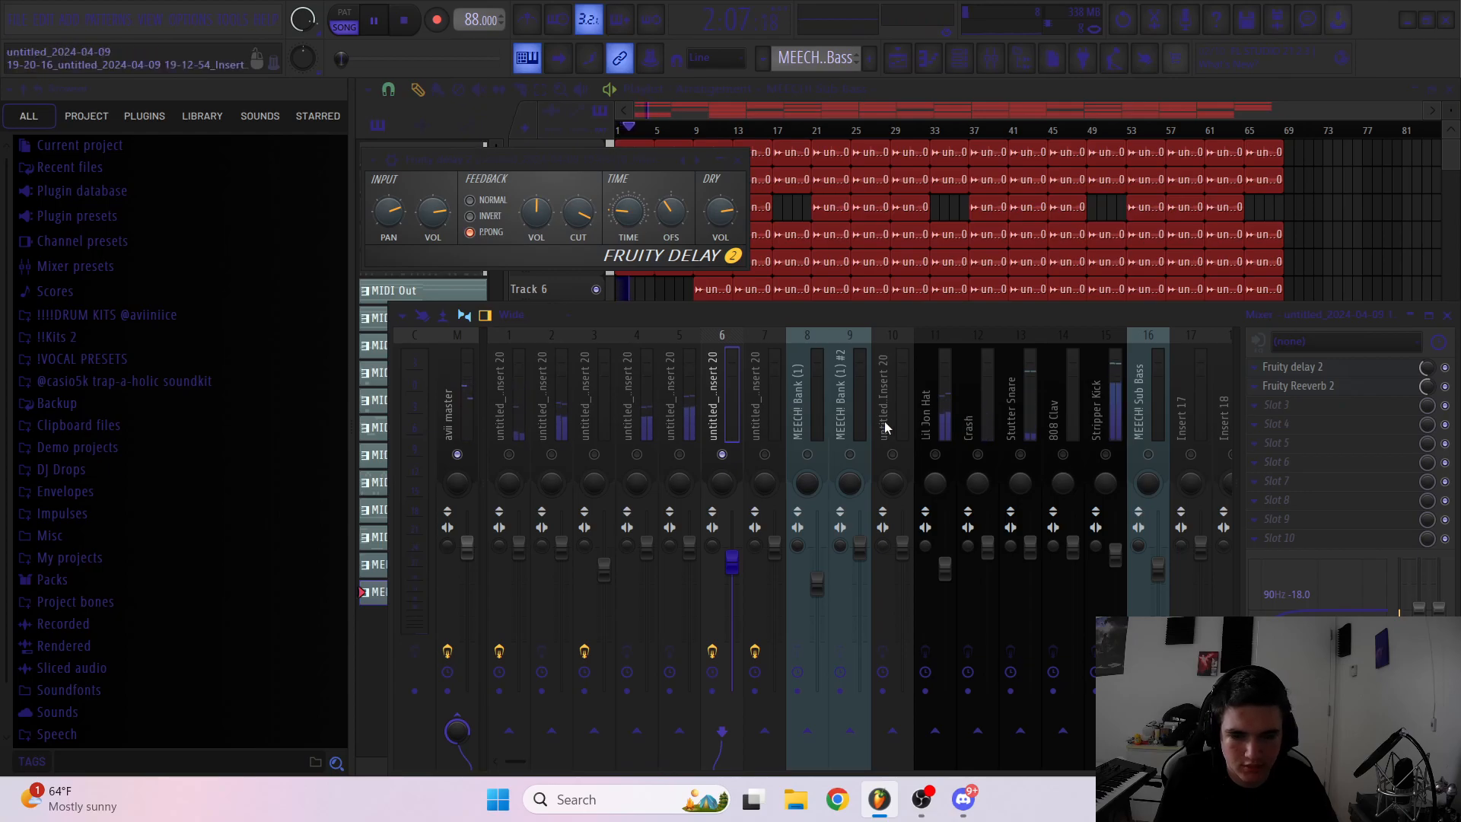
pyautogui.click(705, 133)
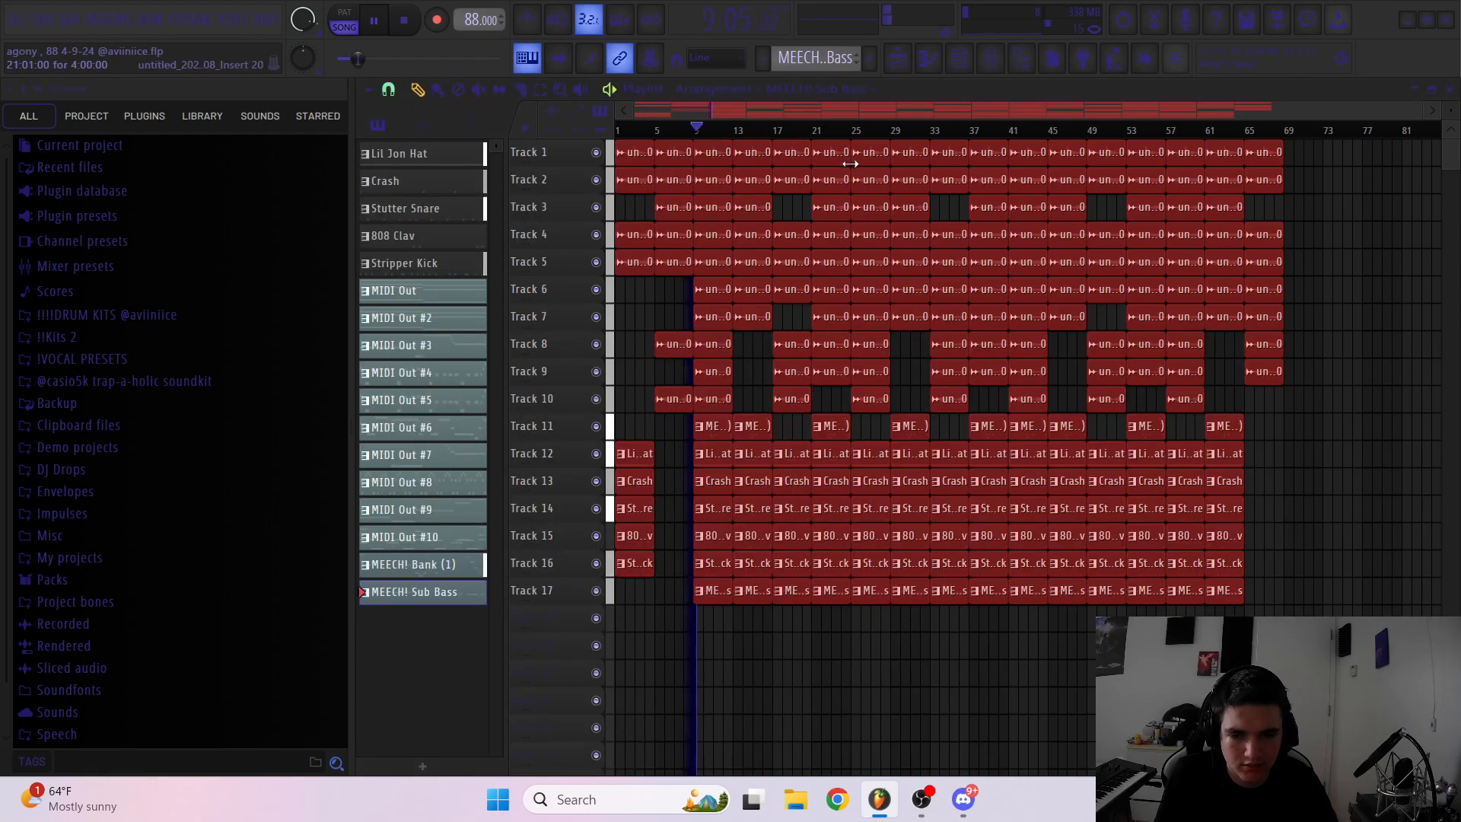
# Raise insert 6's volume to 94%, then open its Fruity Reeverb 2 and adjust that effect's mix level
pyautogui.click(993, 61)
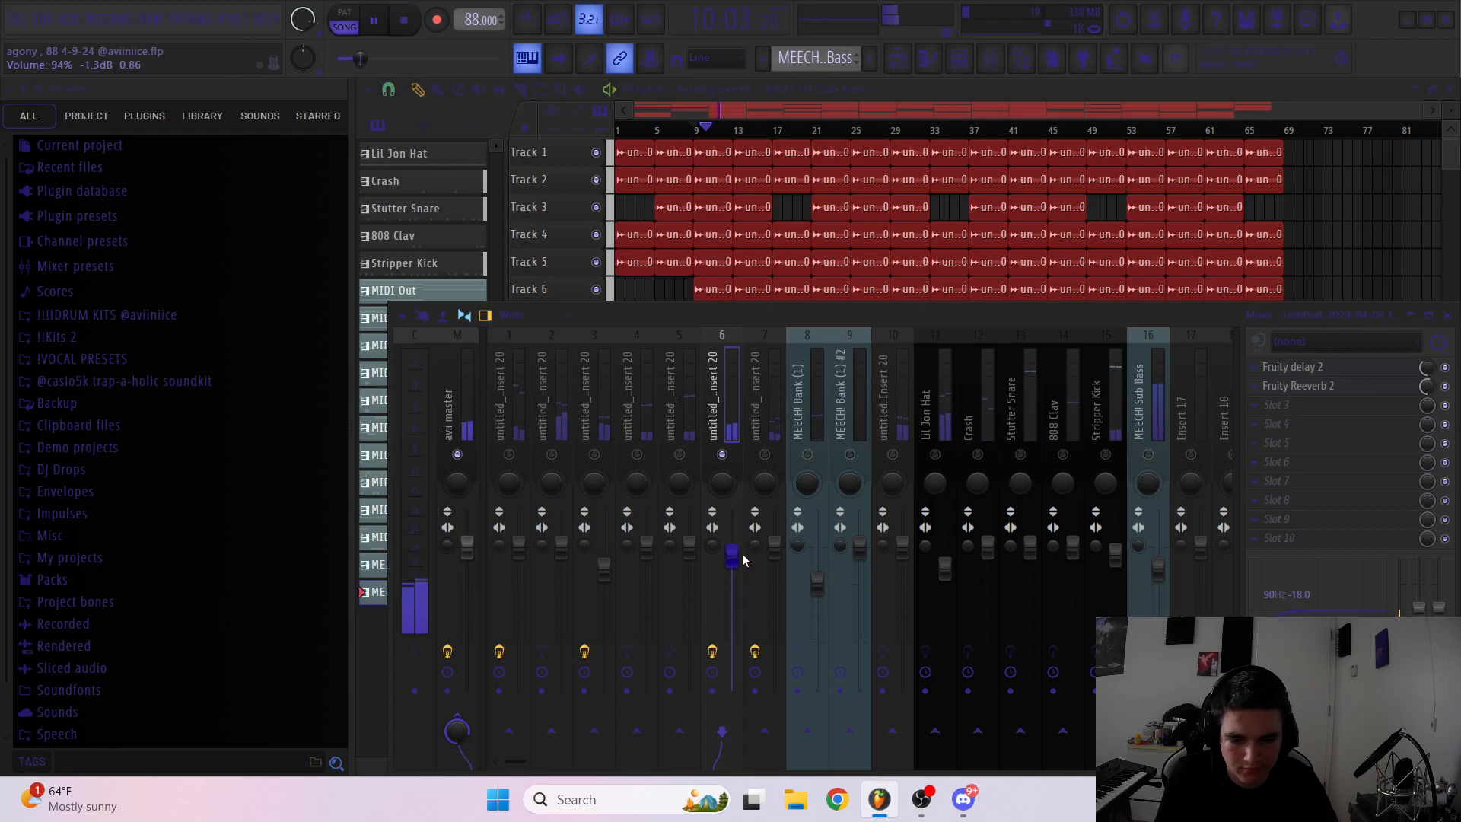
pyautogui.click(1375, 386)
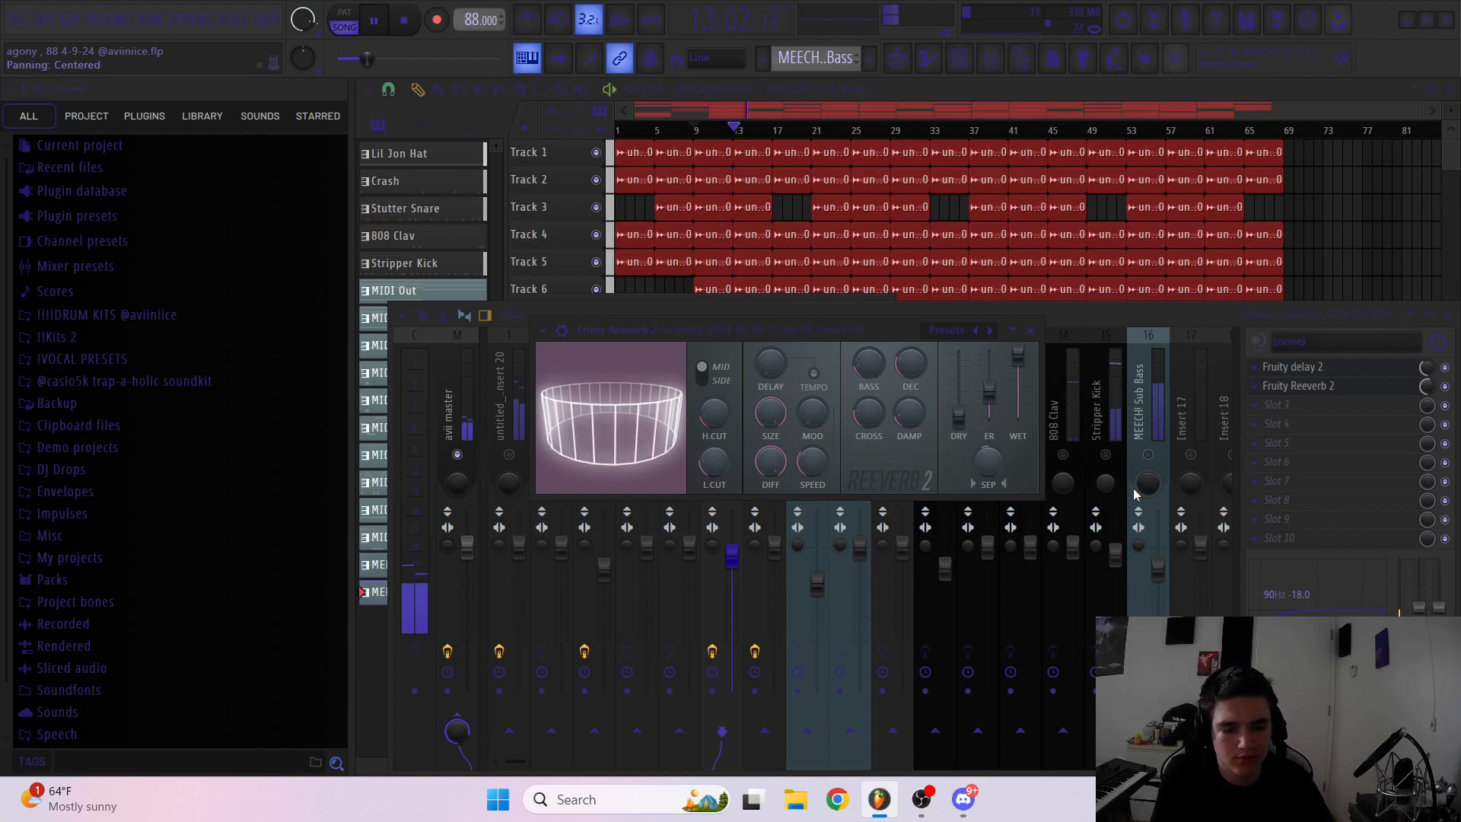
pyautogui.moveTo(1427, 388); pyautogui.dragTo(1427, 404)
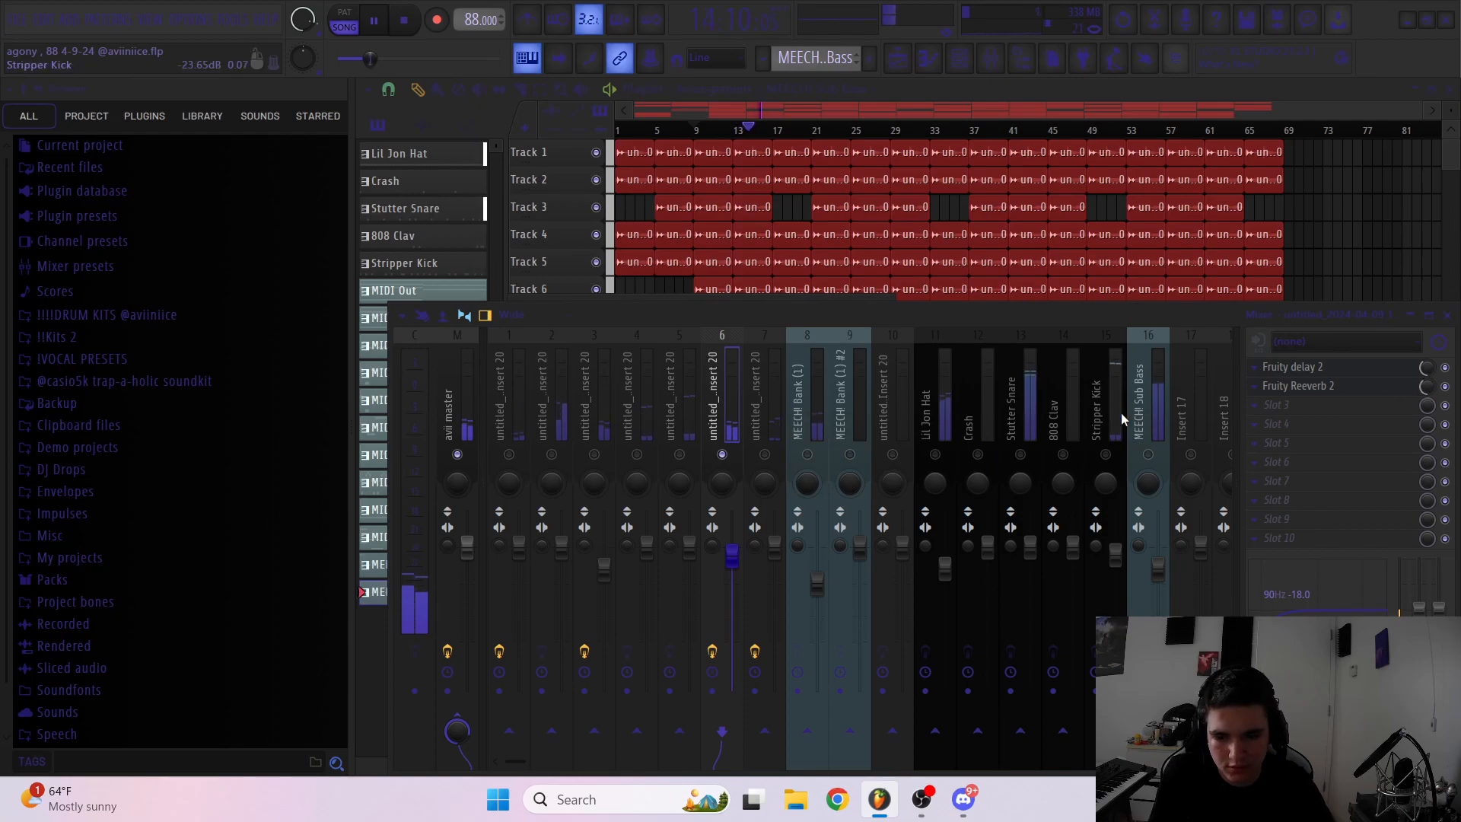
# Play the arrangement from bar 21, solo mixer insert 7, and open its Fruity Delay 2
pyautogui.click(777, 131)
pyautogui.click(821, 130)
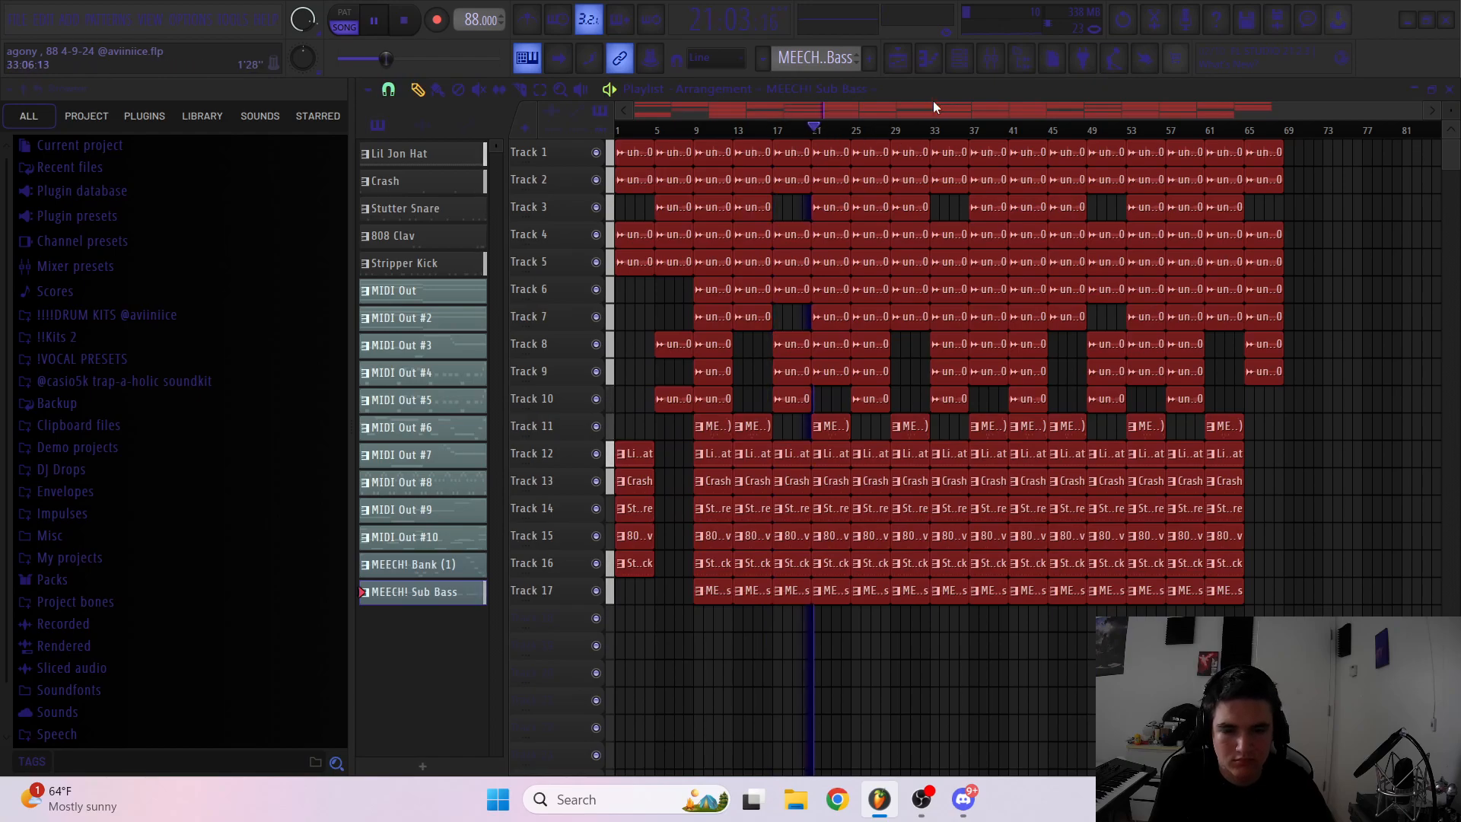
pyautogui.click(989, 57)
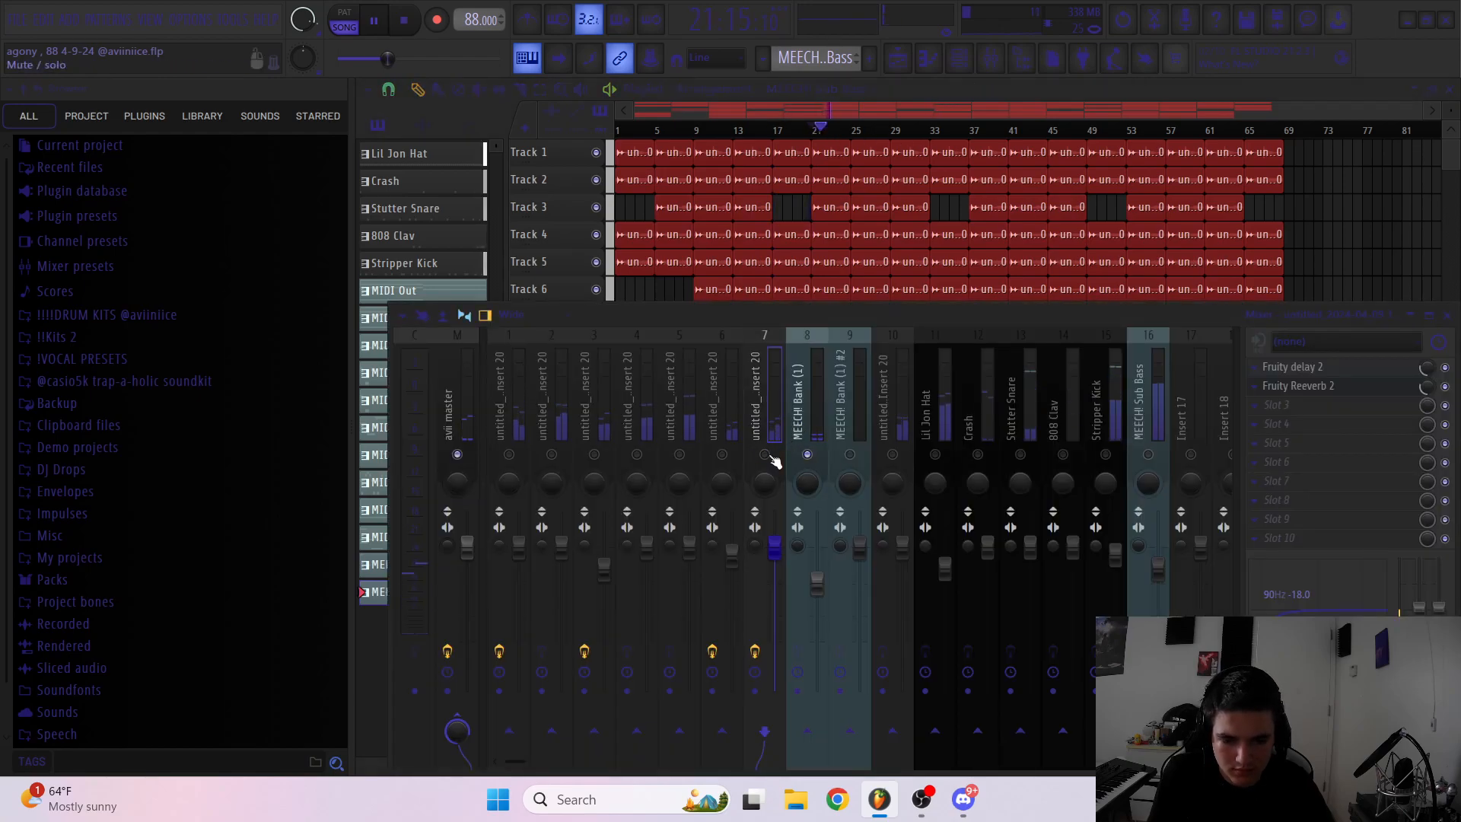
pyautogui.click(1305, 367)
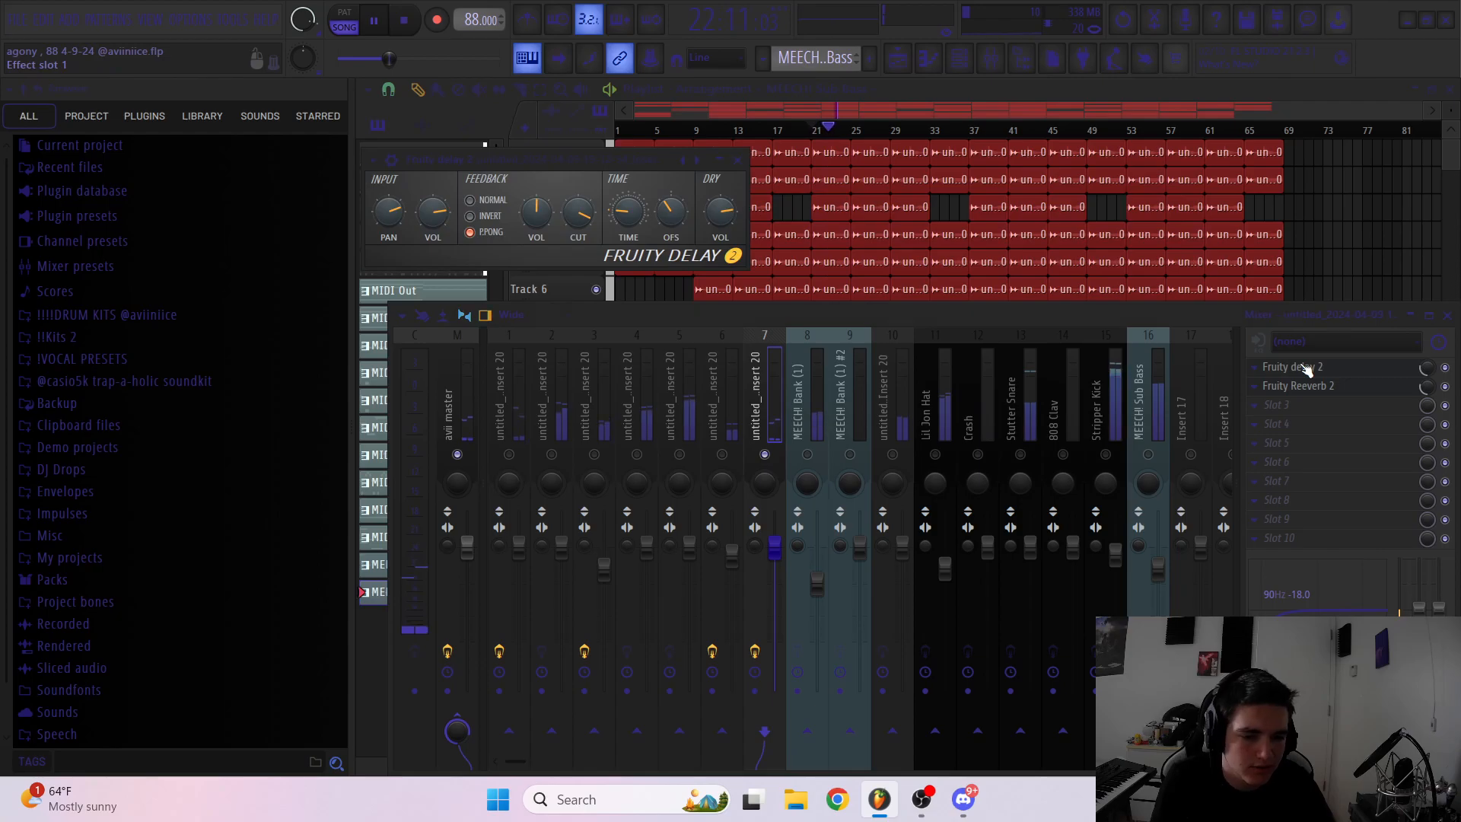
# Open insert 7's Fruity Reeverb 2, then inspect the effect slots of inserts 8 and 10
pyautogui.click(1309, 386)
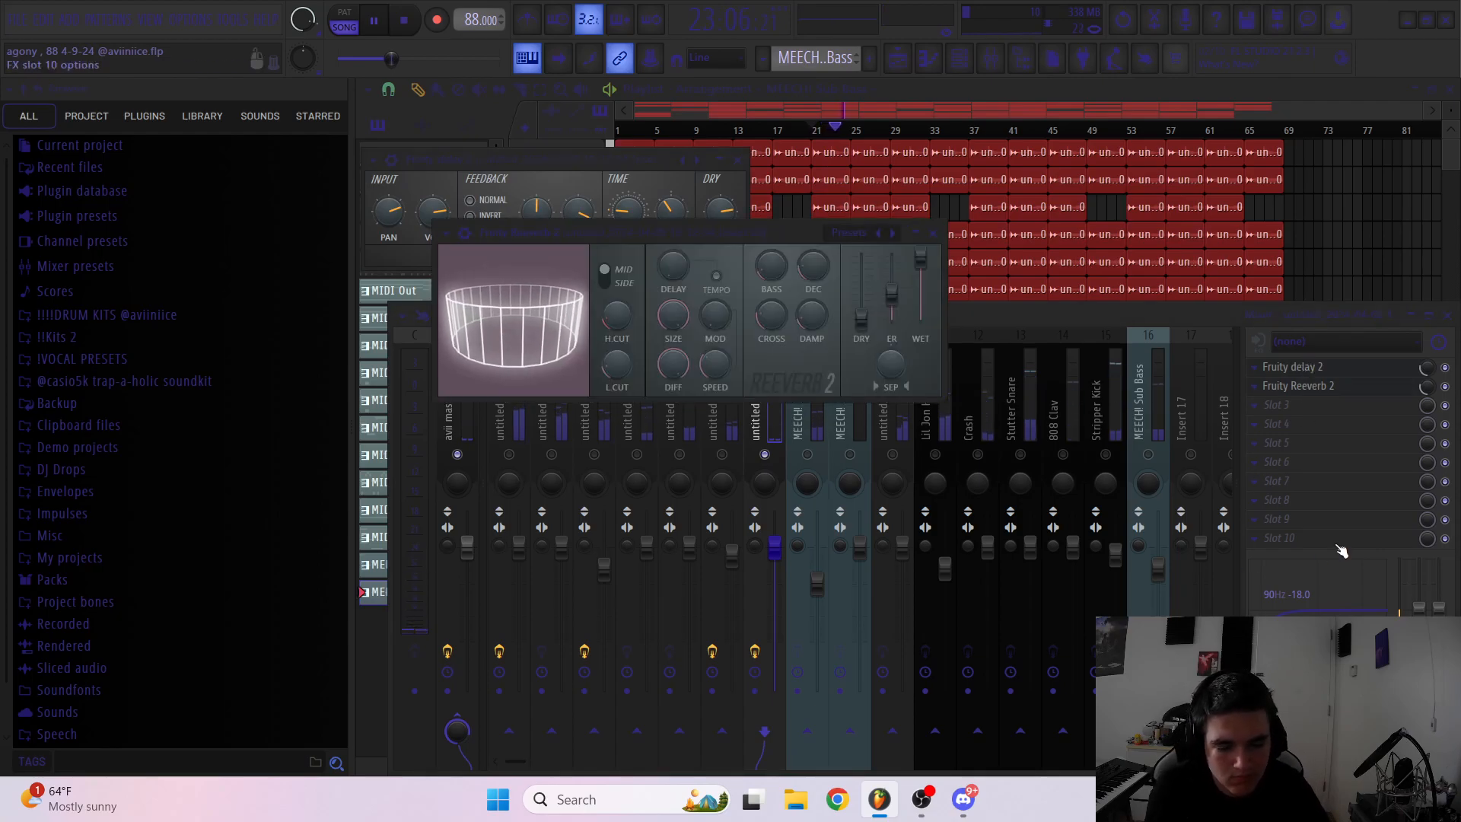
pyautogui.click(808, 422)
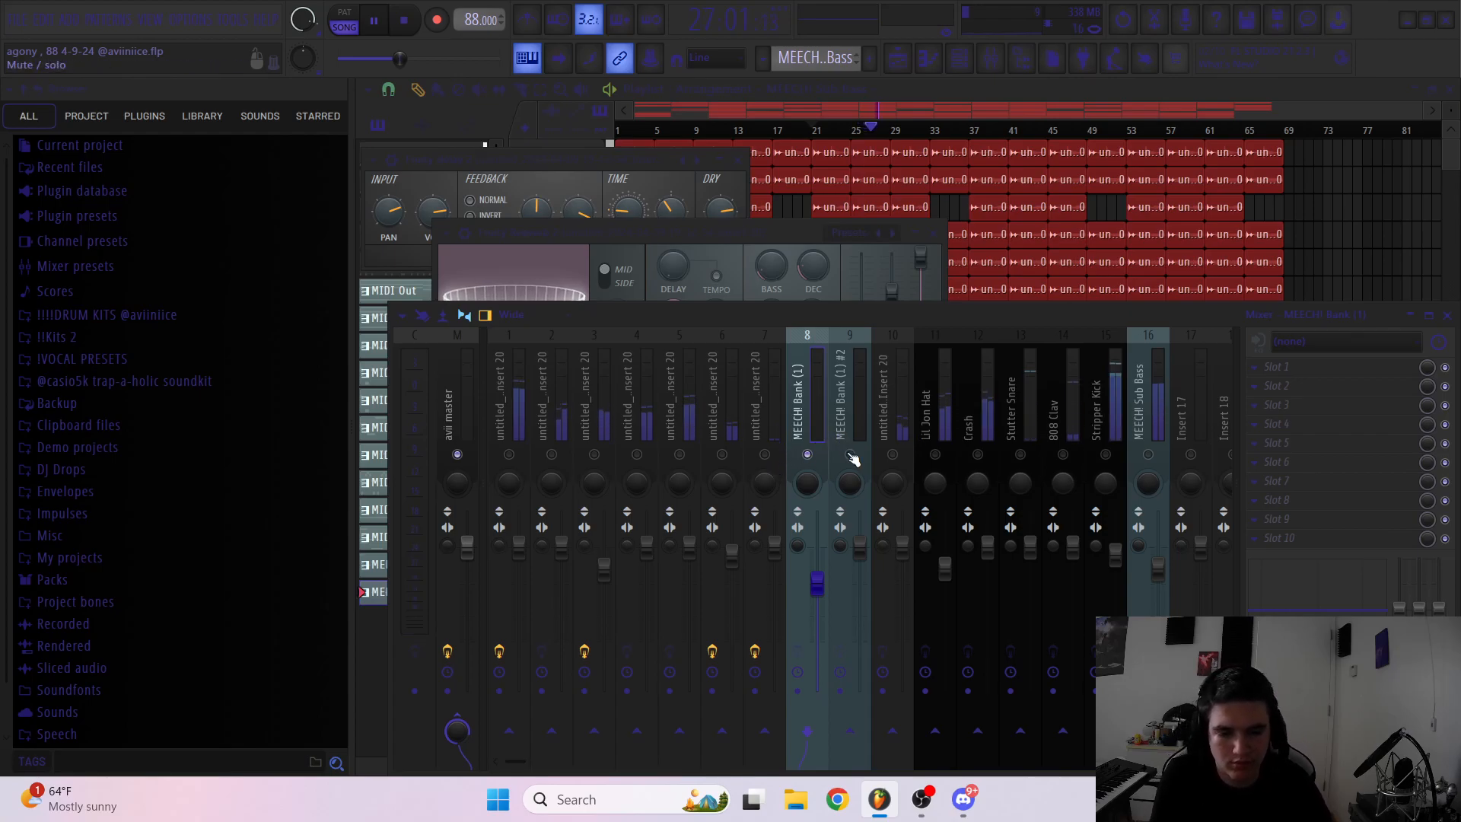
pyautogui.click(897, 422)
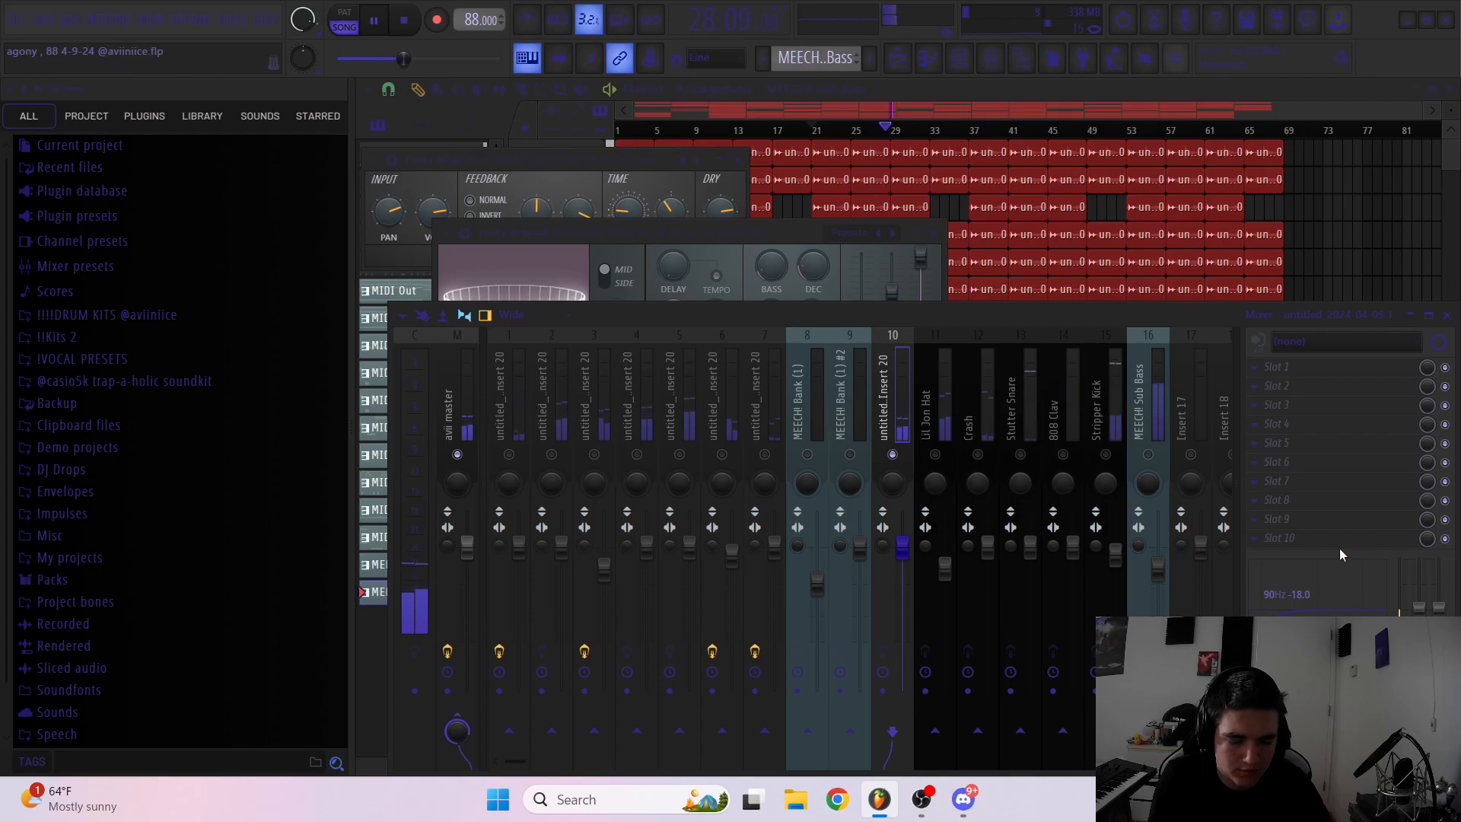
pyautogui.click(1276, 360)
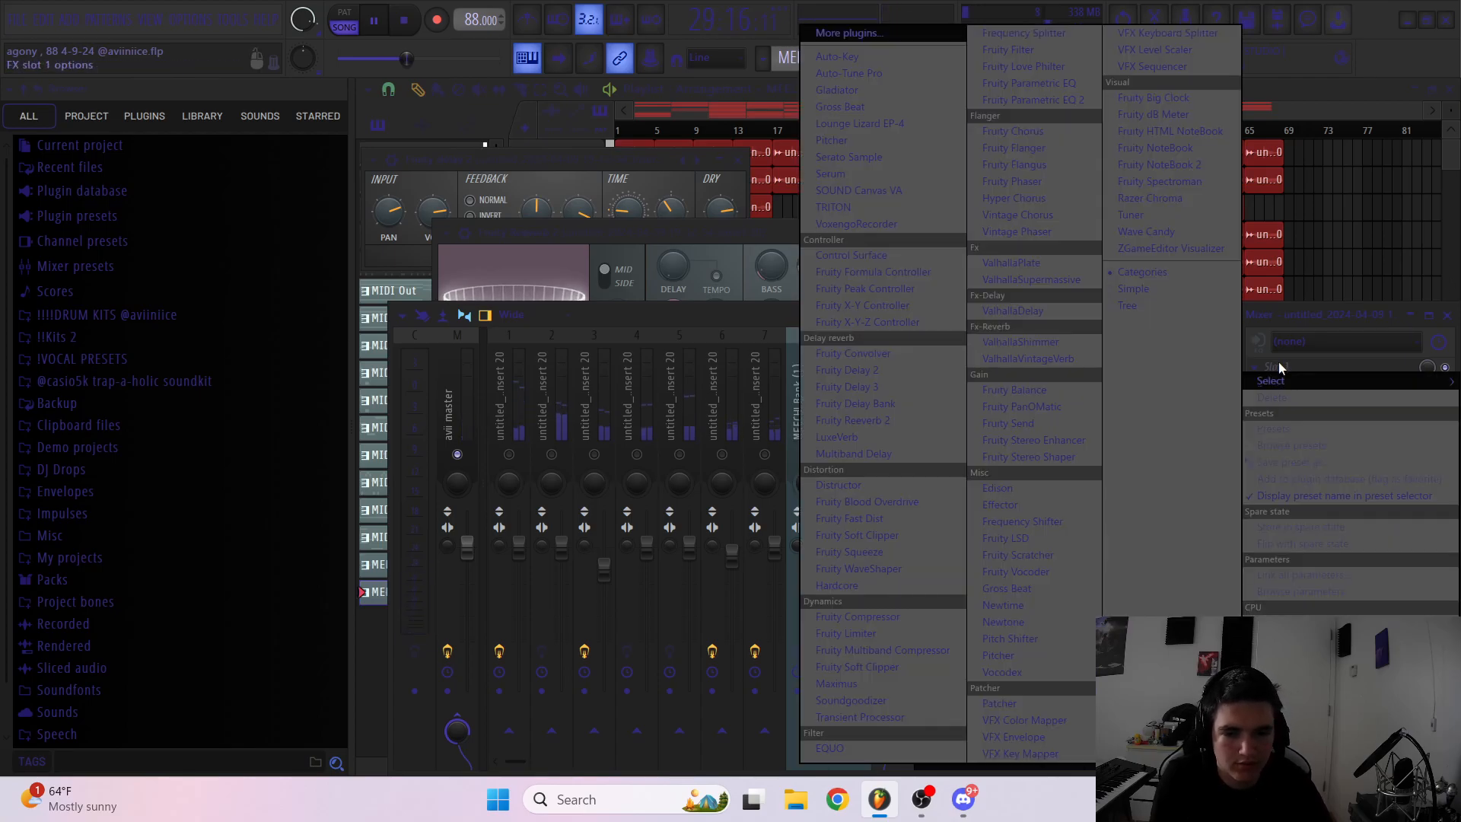
pyautogui.click(1278, 363)
# Unmute the drum and bass inserts 11 to 16, and check the effect slots from Lil Jon Hat through MEECH! Sub Bass
pyautogui.click(942, 436)
pyautogui.click(936, 454)
pyautogui.click(894, 452)
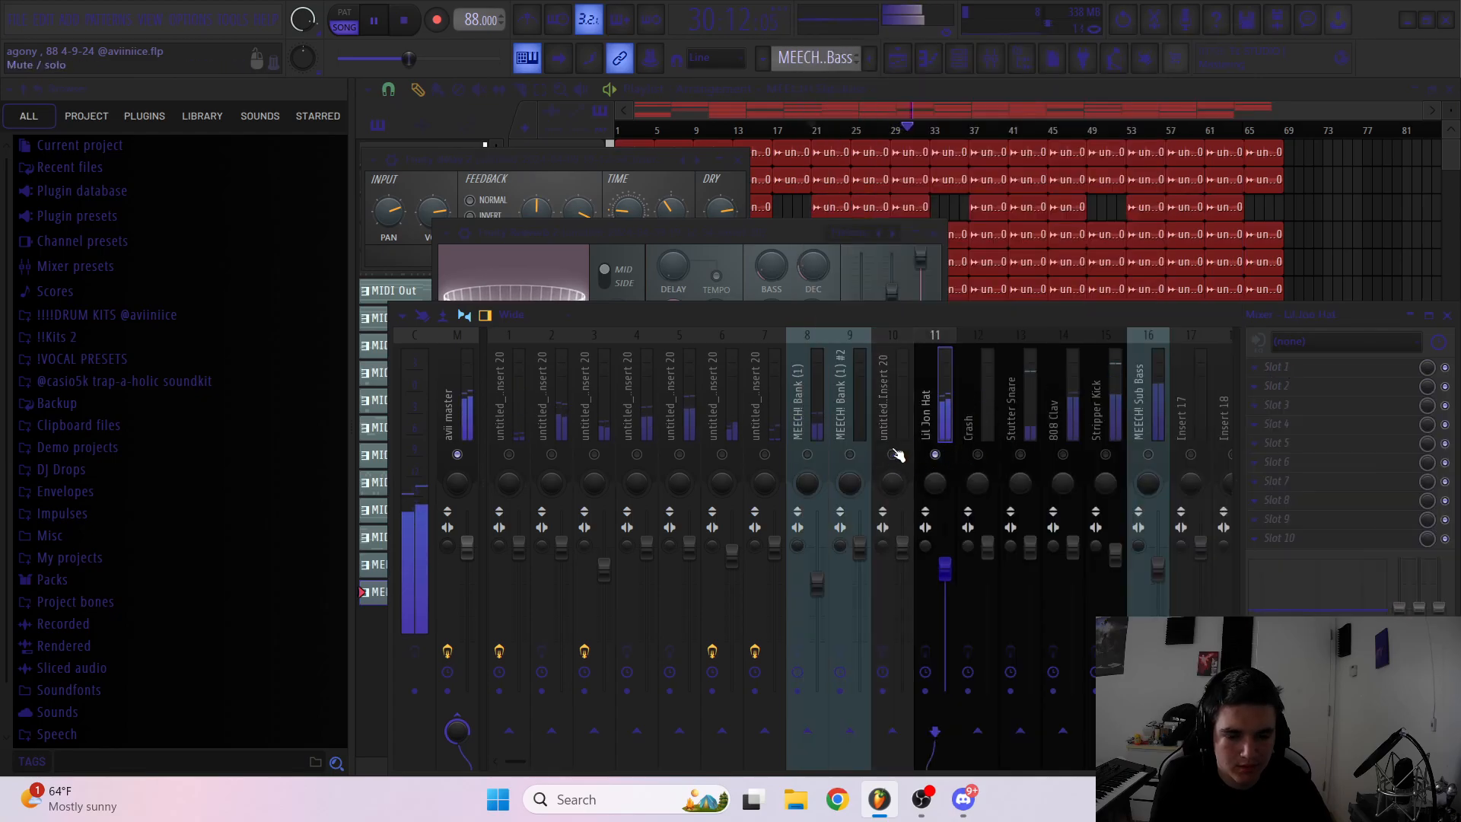
pyautogui.hscroll(2, 1065, 434)
pyautogui.hscroll(4, 1064, 432)
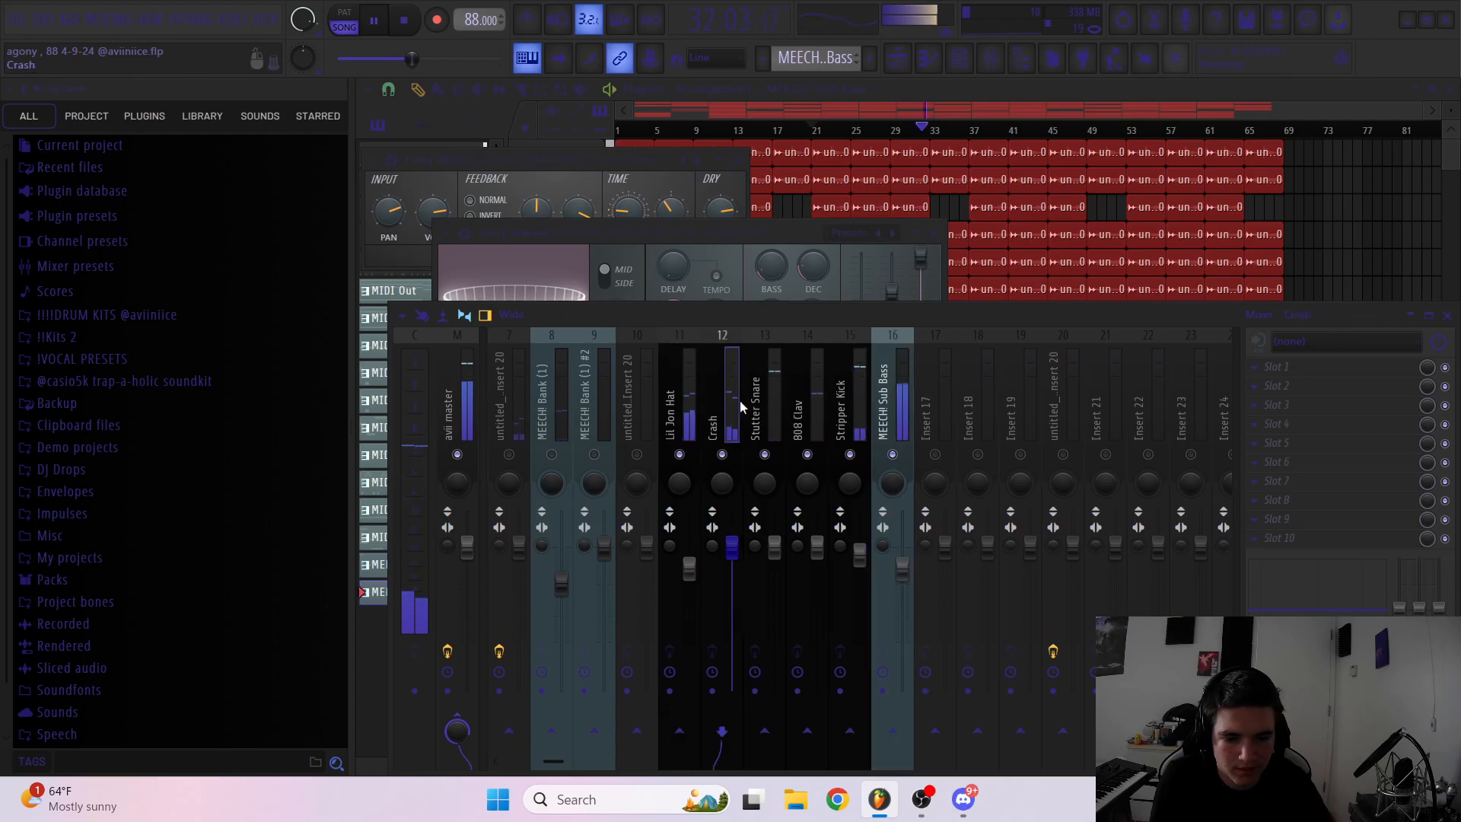
pyautogui.click(885, 401)
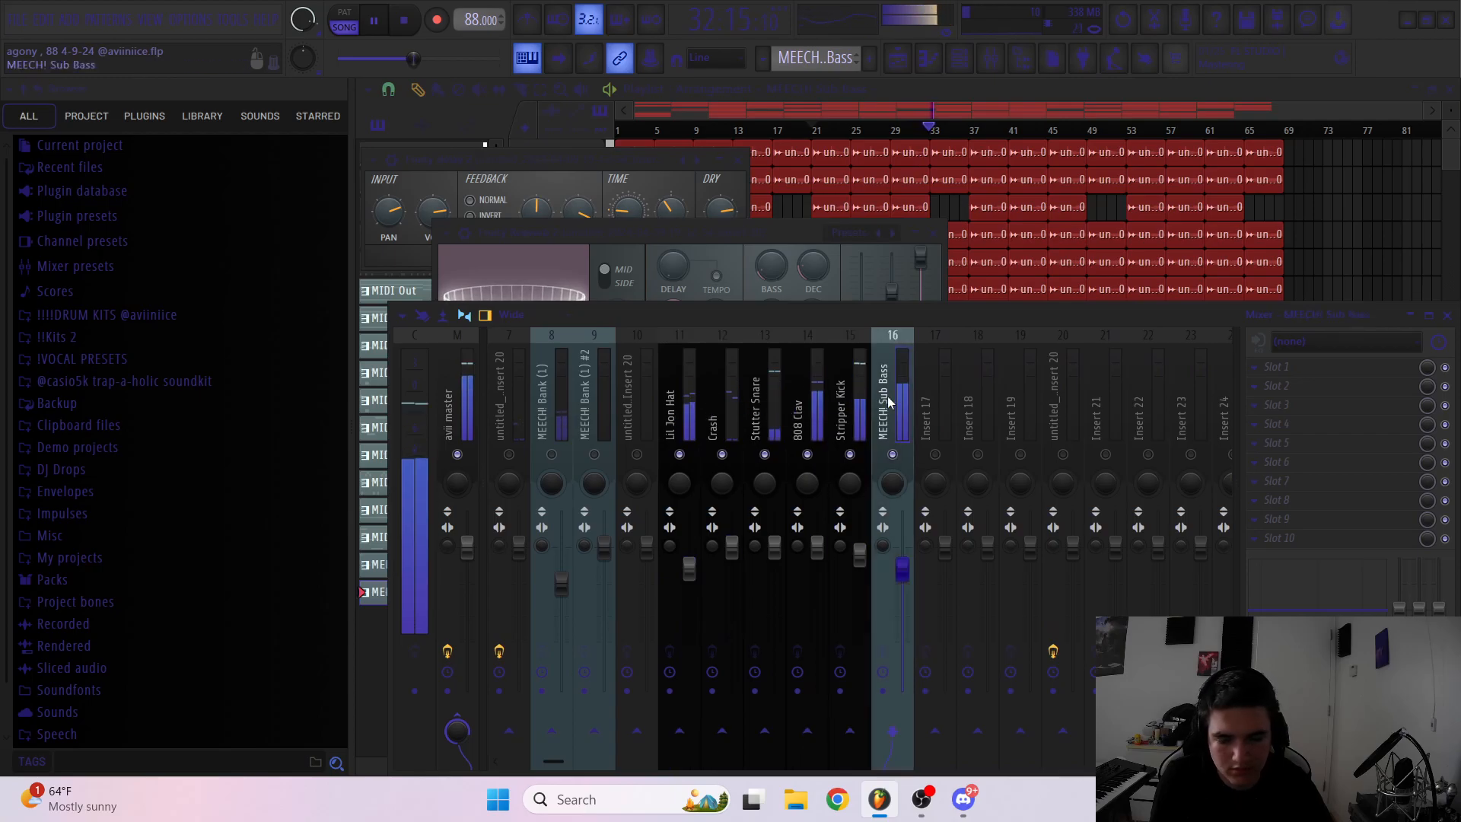
# Add Fruity Delay 2 to the 808 Clav insert's first effect slot and choose a preset for it
pyautogui.click(799, 403)
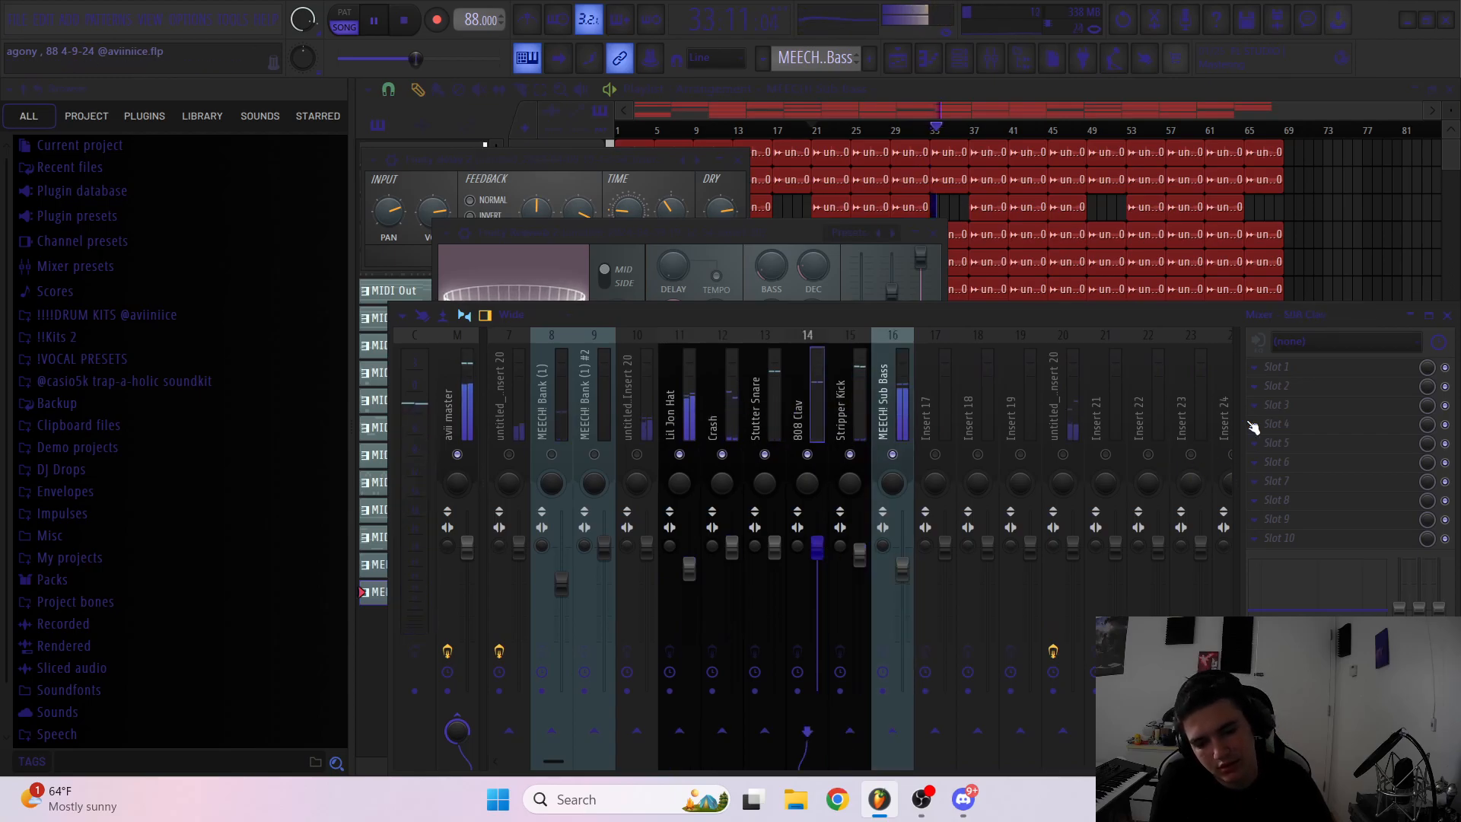
pyautogui.click(1286, 367)
pyautogui.click(870, 372)
pyautogui.click(518, 305)
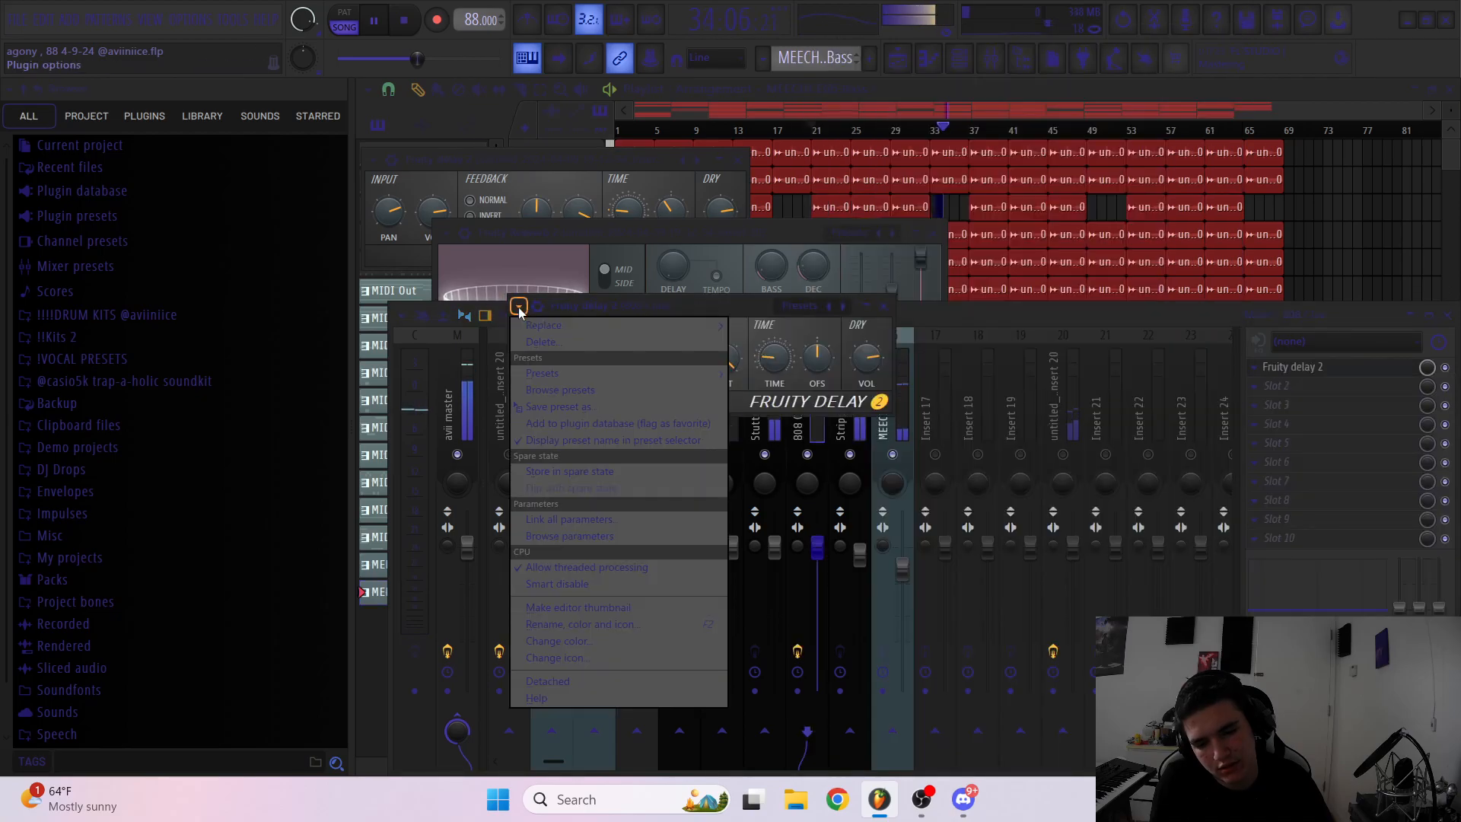
pyautogui.moveTo(560, 372)
pyautogui.click(757, 410)
# Bring the 808 Clav delay's mix level down to 30%, lower the insert's volume slightly, and fine-tune the delay mix
pyautogui.moveTo(1427, 368); pyautogui.dragTo(1426, 428)
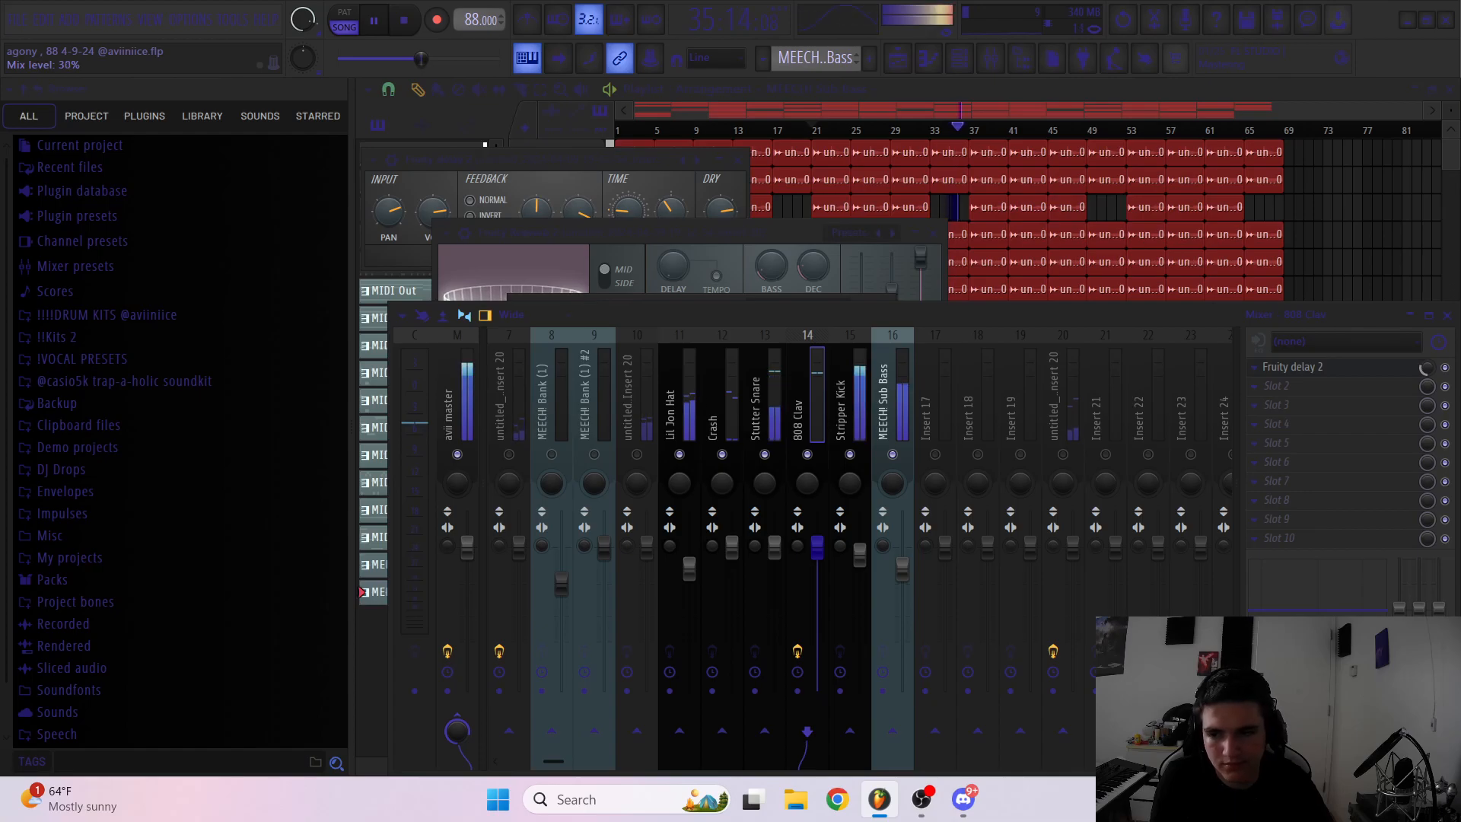
pyautogui.moveTo(816, 546); pyautogui.dragTo(817, 561)
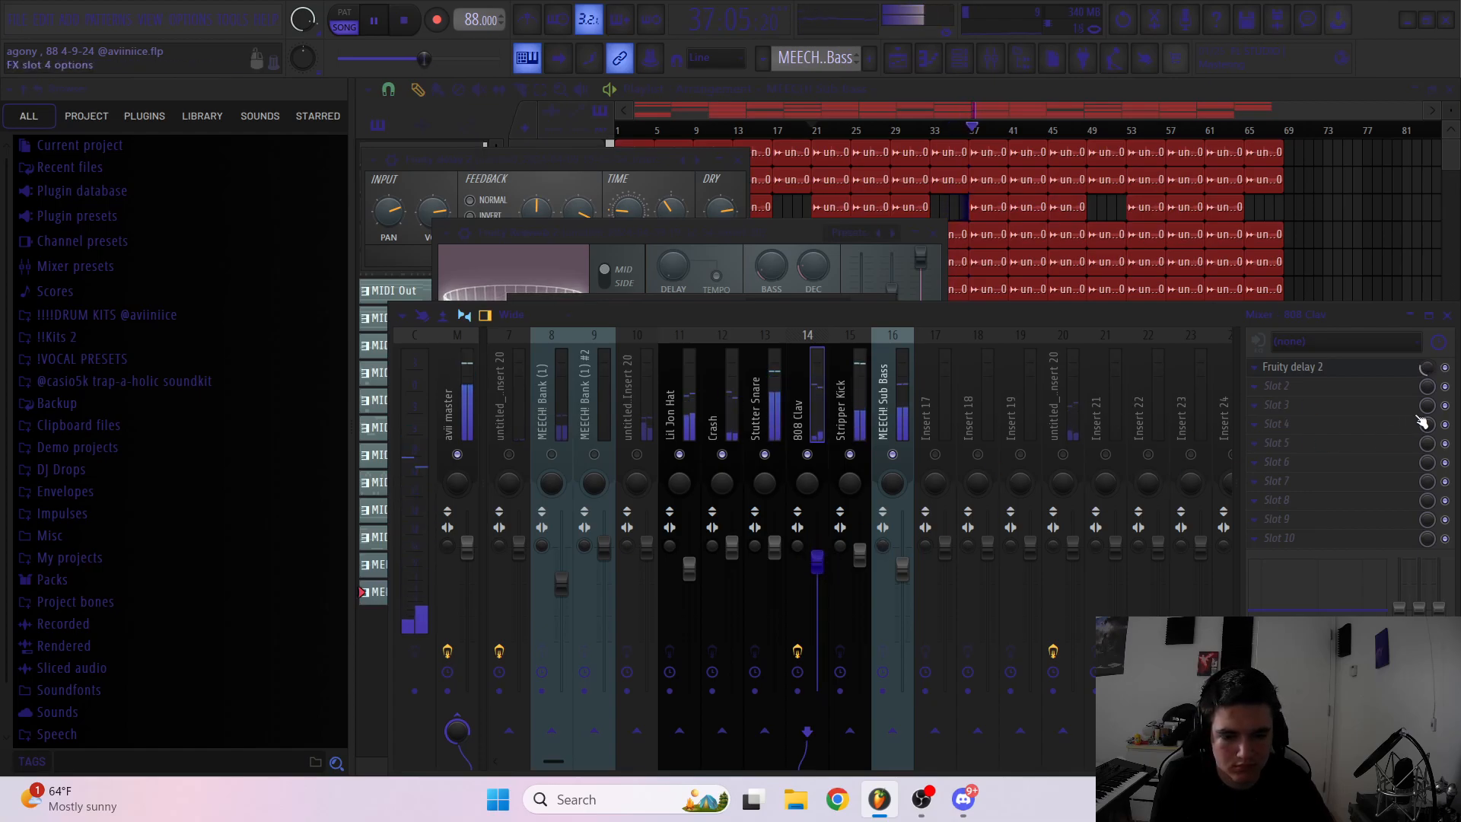
pyautogui.moveTo(1427, 368); pyautogui.dragTo(1426, 371)
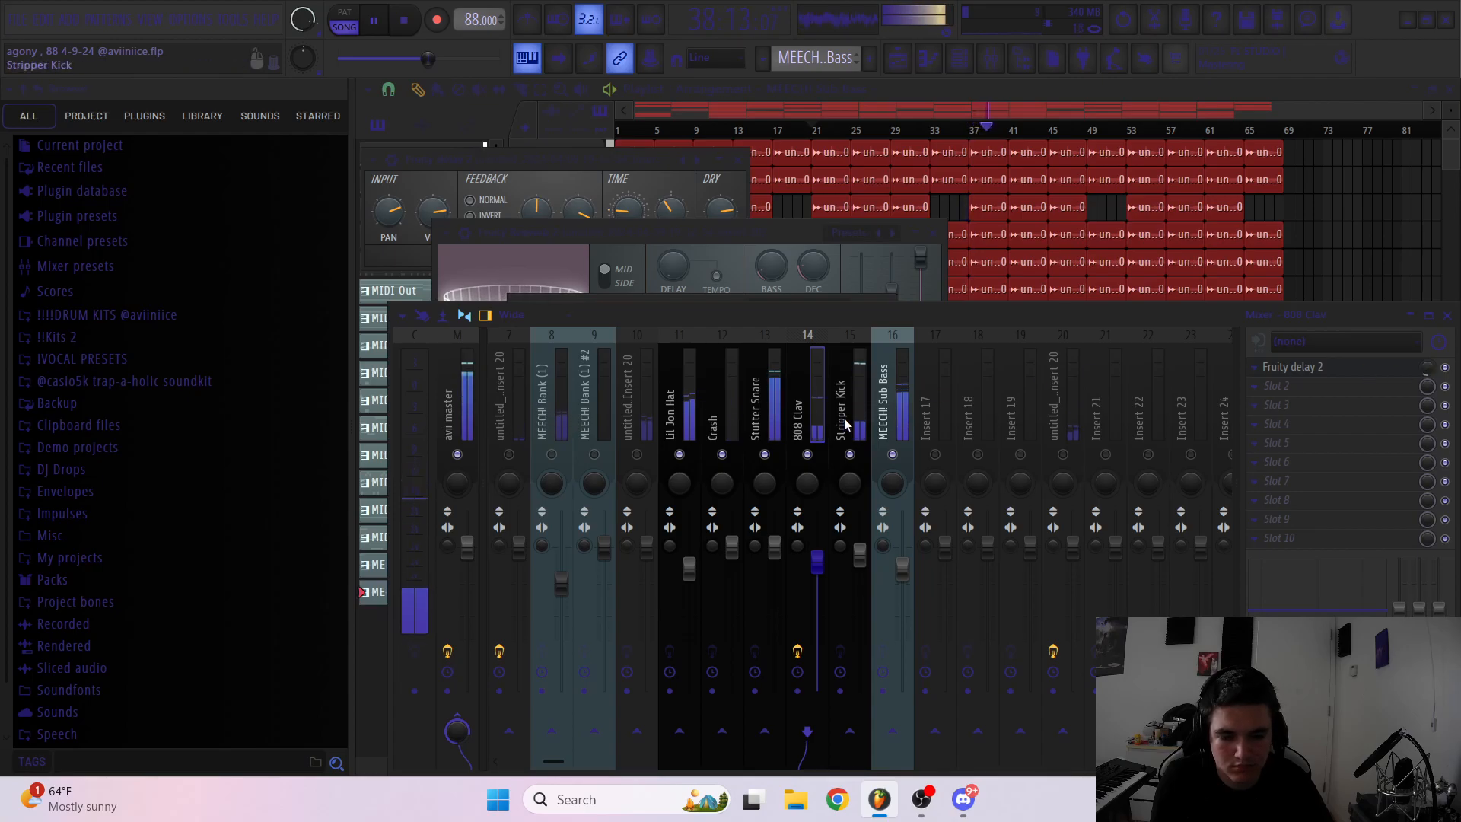
# Solo insert 20 and examine its Fruity Delay 2 and Fruity Reeverb 2 settings
pyautogui.click(1062, 415)
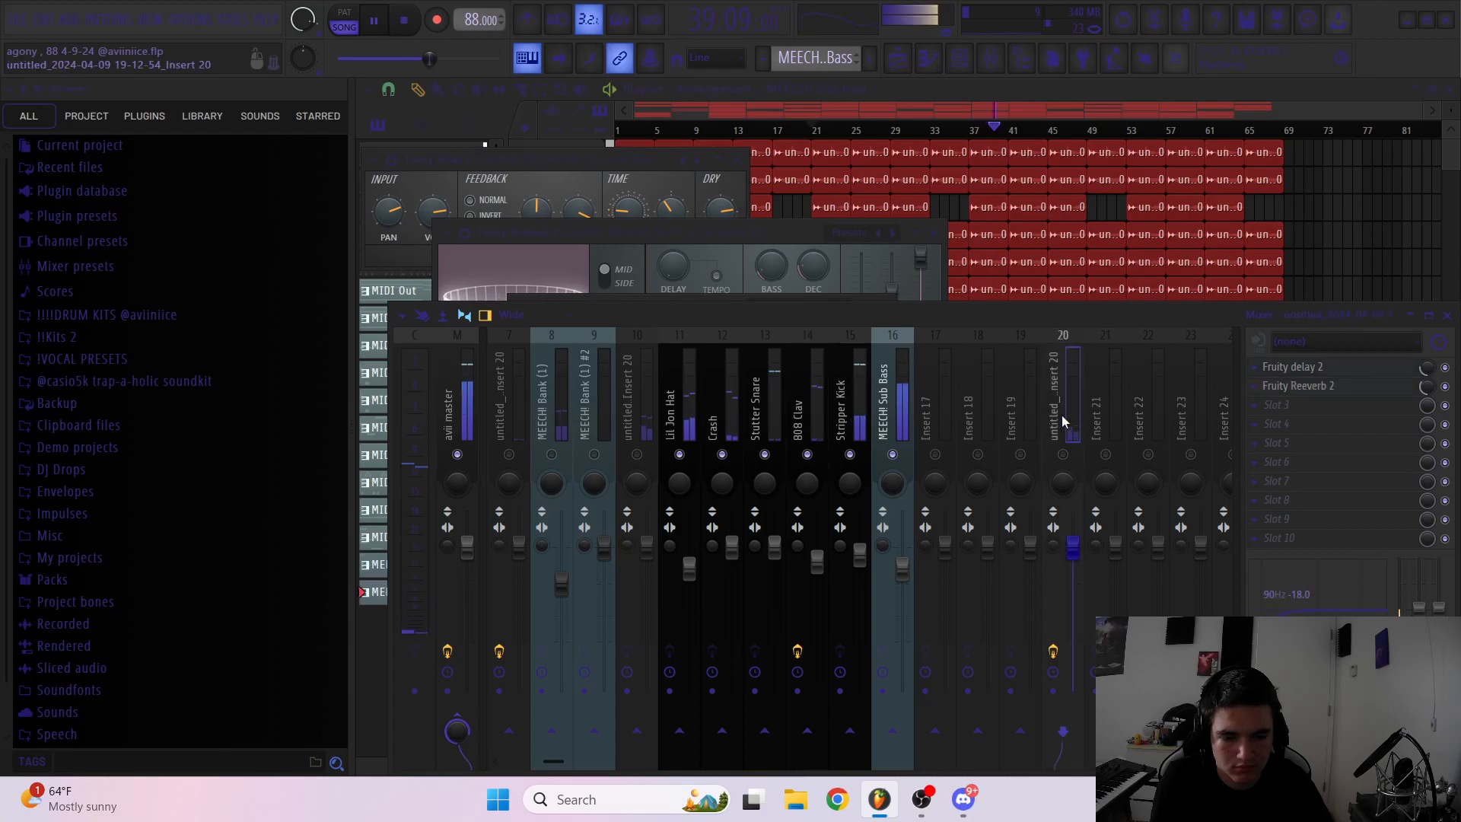
pyautogui.click(1312, 371)
pyautogui.click(1310, 386)
pyautogui.click(1310, 386)
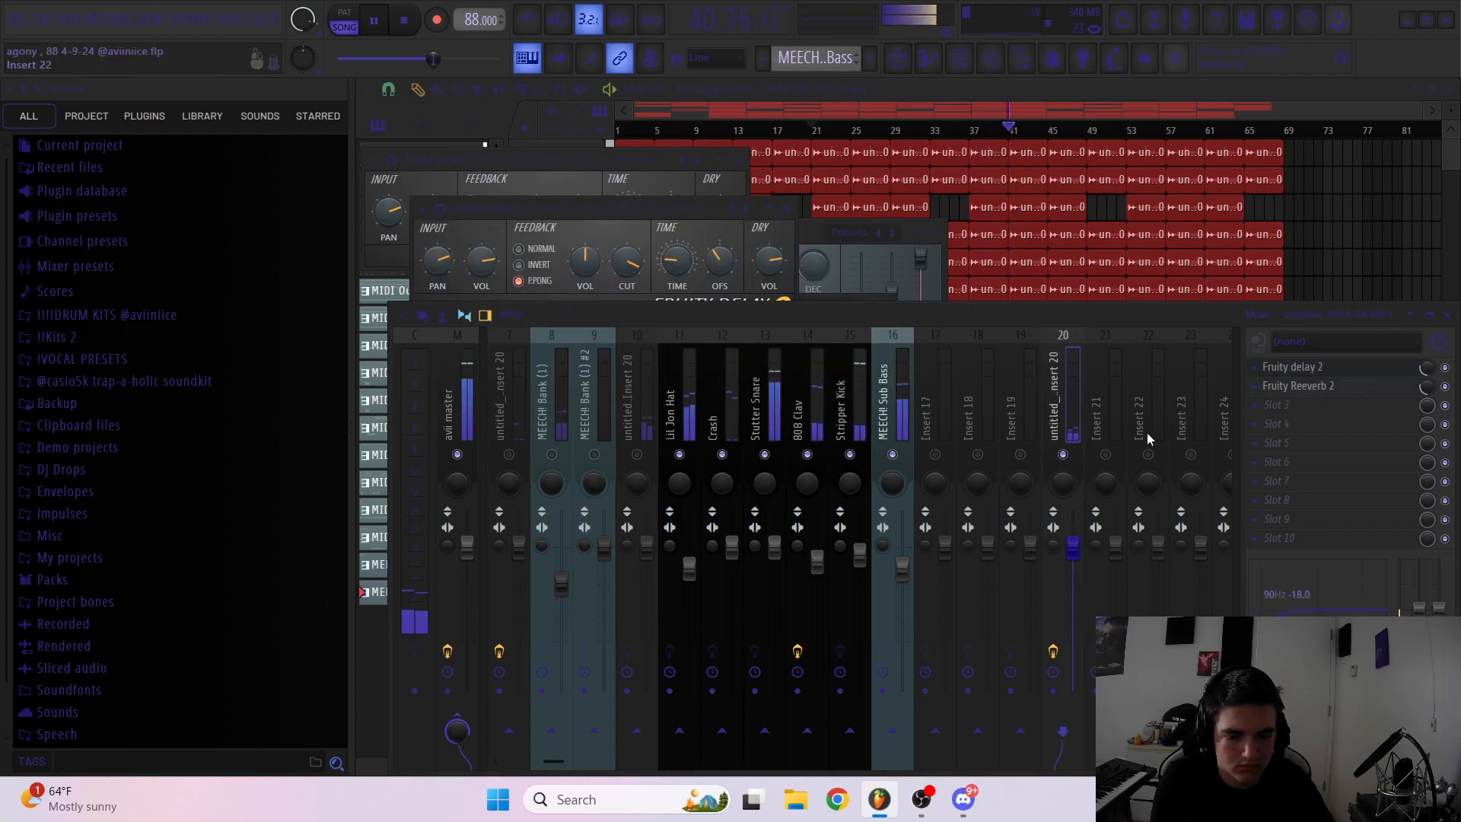
pyautogui.click(1063, 455)
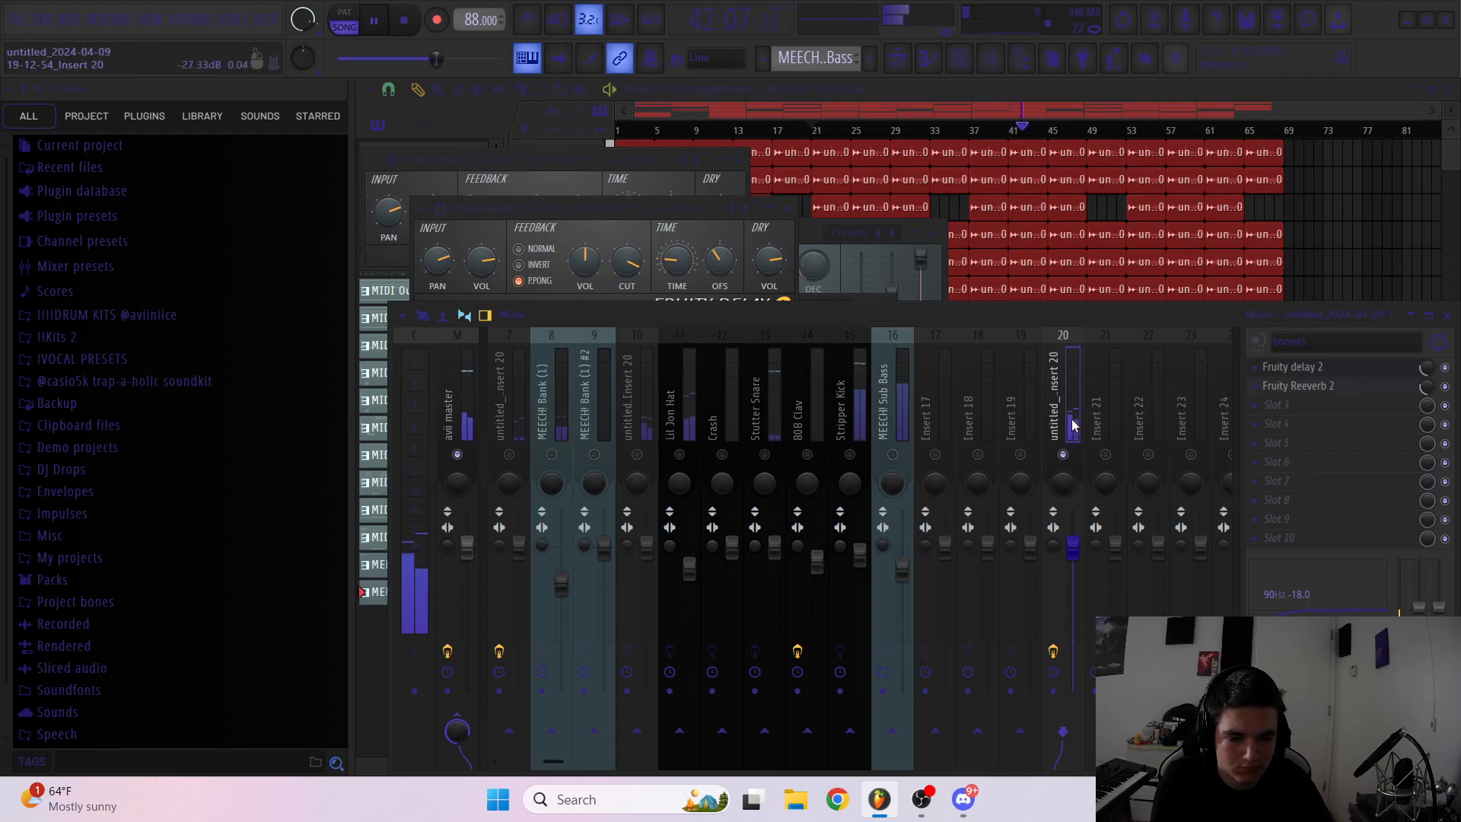
pyautogui.click(1345, 369)
pyautogui.click(1345, 386)
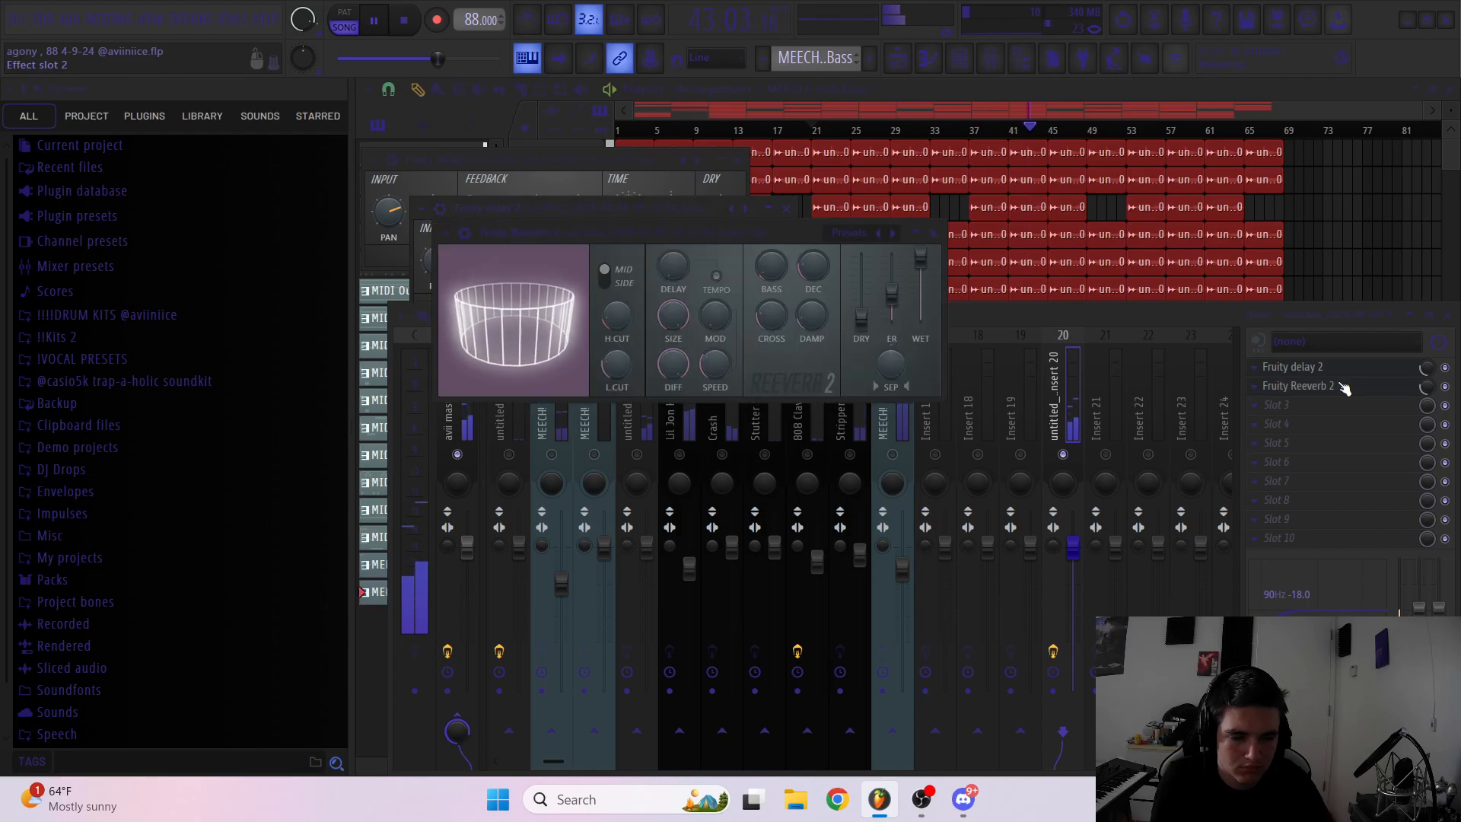
pyautogui.click(1343, 386)
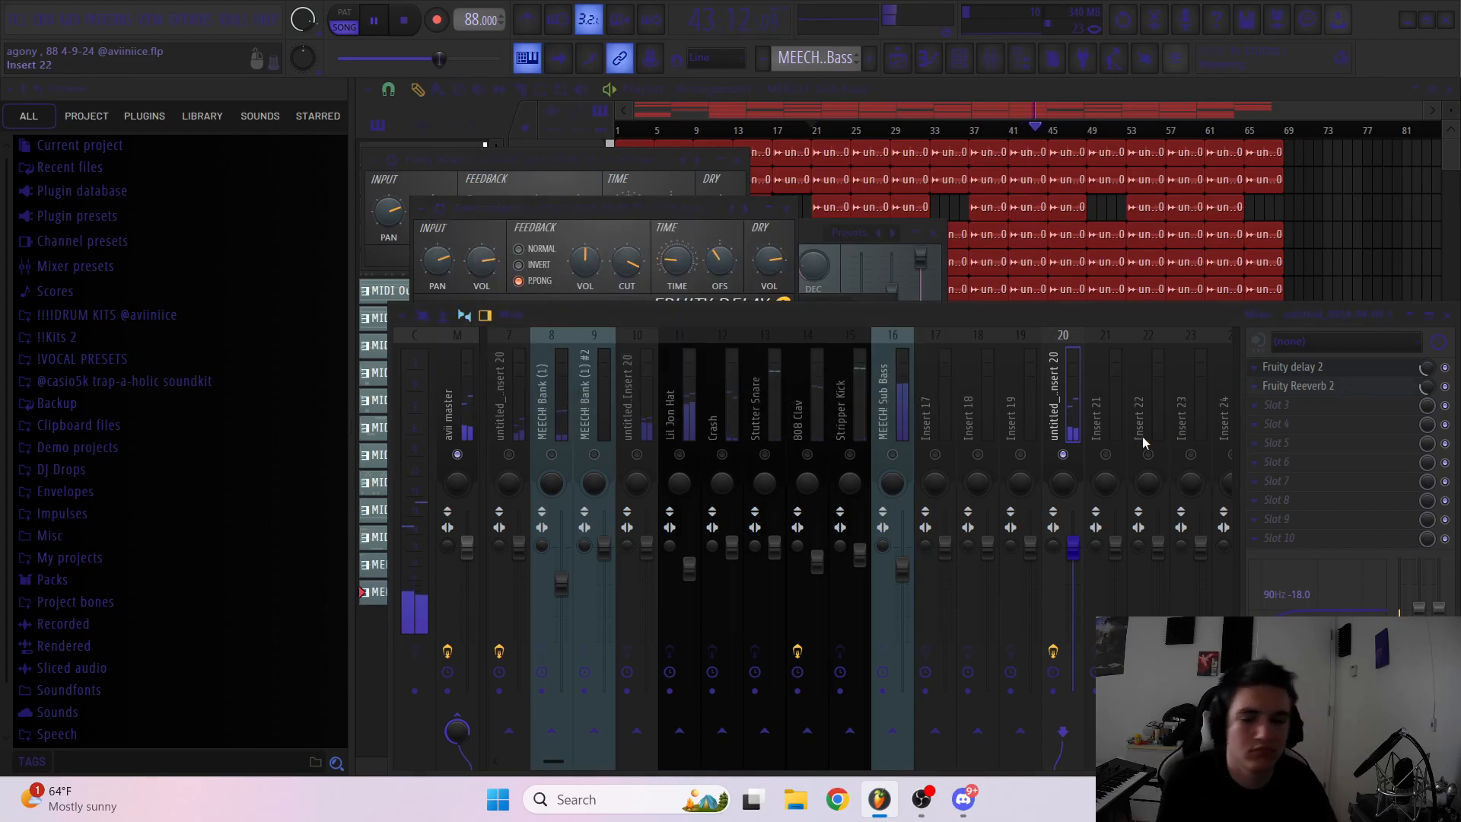
# Turn off the solo on insert 20, return to the playlist, and stop playback
pyautogui.rightClick(1063, 454)
pyautogui.click(1301, 284)
pyautogui.press('space')
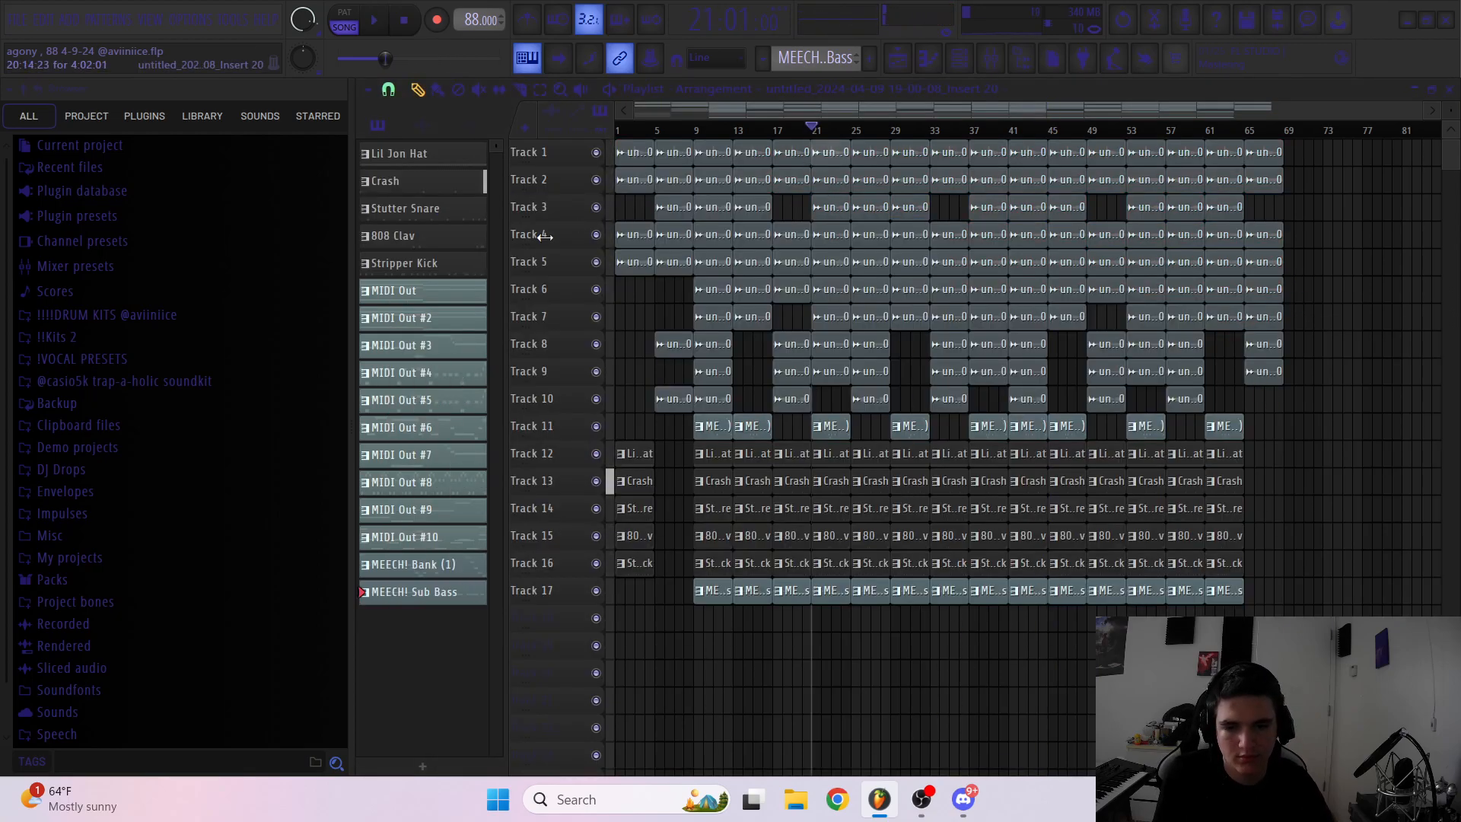
# Look over the arrangement across all 17 tracks, and select the first Lil Jon Hat clip on Track 12
pyautogui.scroll(8, 820, 240)
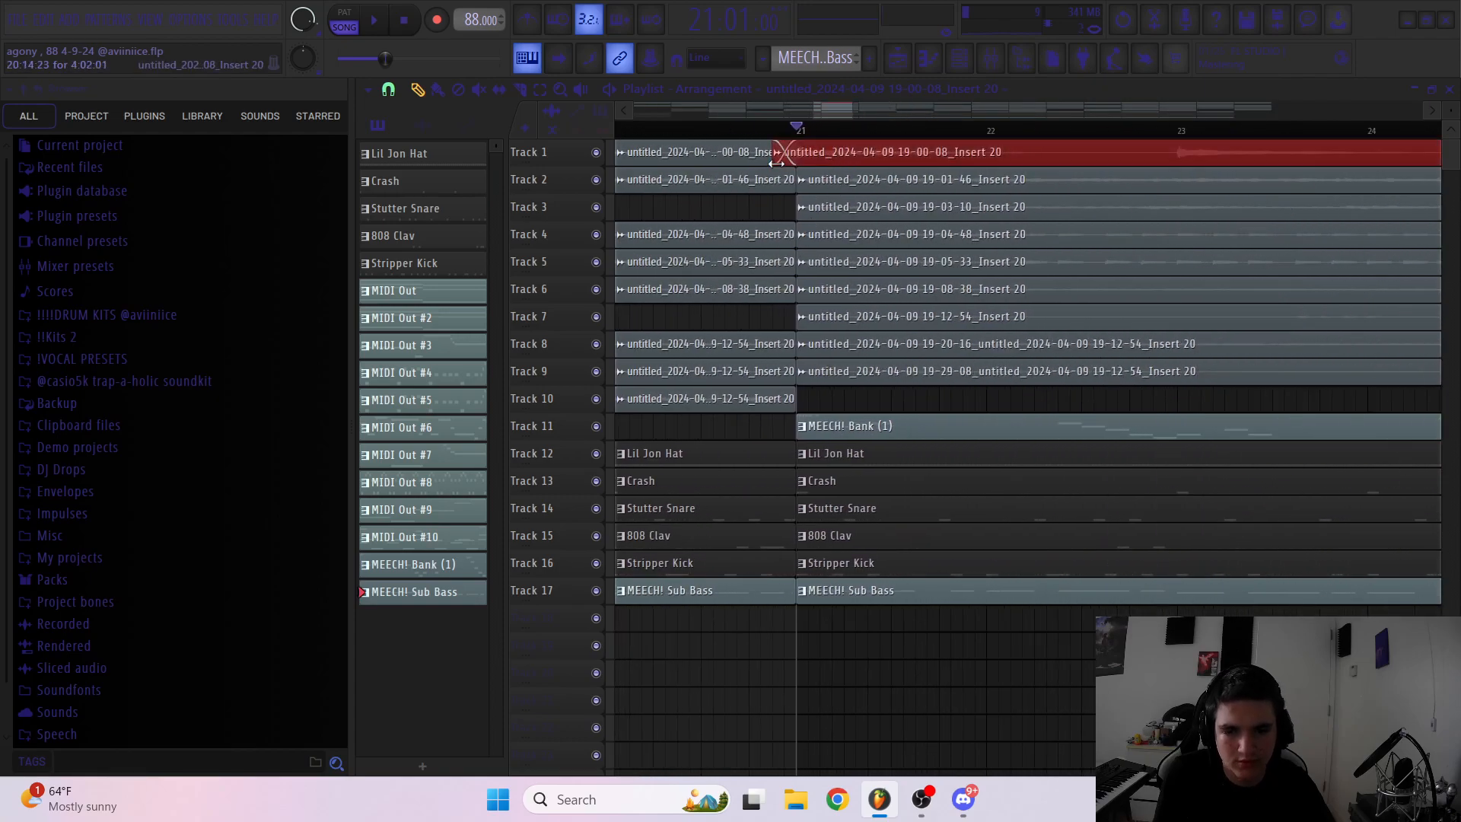
pyautogui.scroll(-7, 818, 175)
pyautogui.scroll(-3, 817, 177)
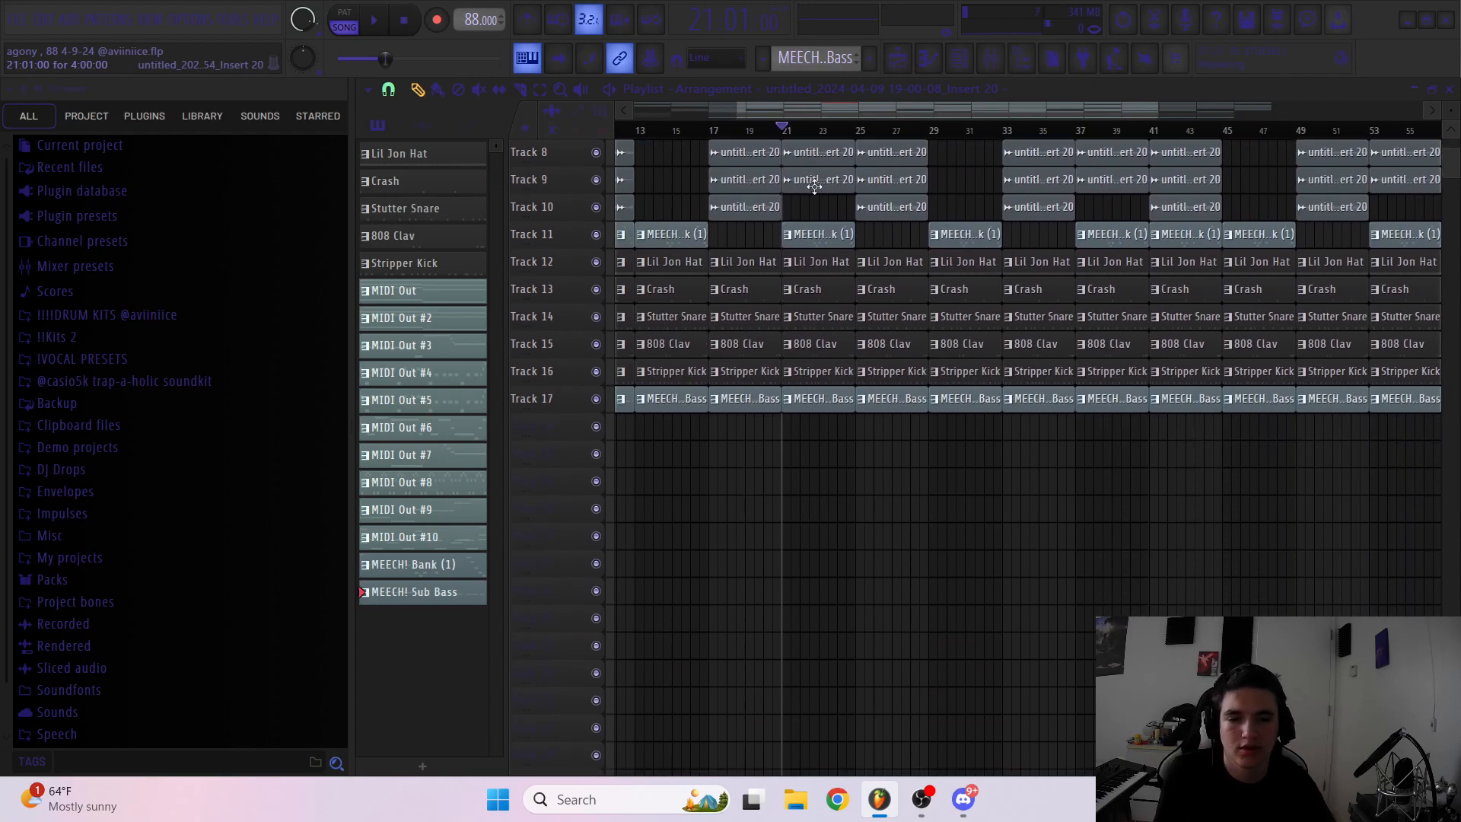
pyautogui.scroll(-3, 816, 177)
pyautogui.scroll(3, 817, 177)
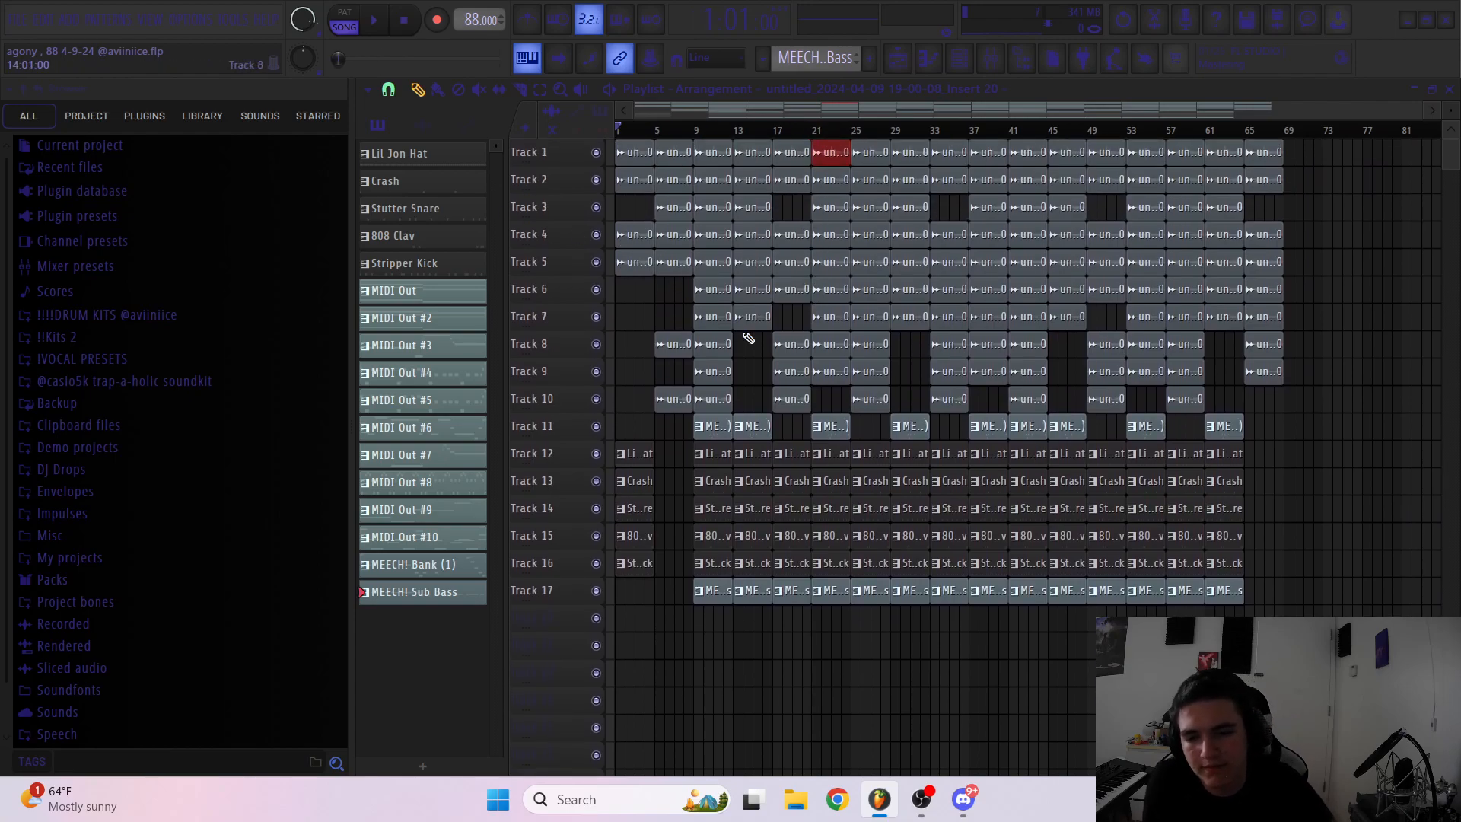
pyautogui.click(644, 453)
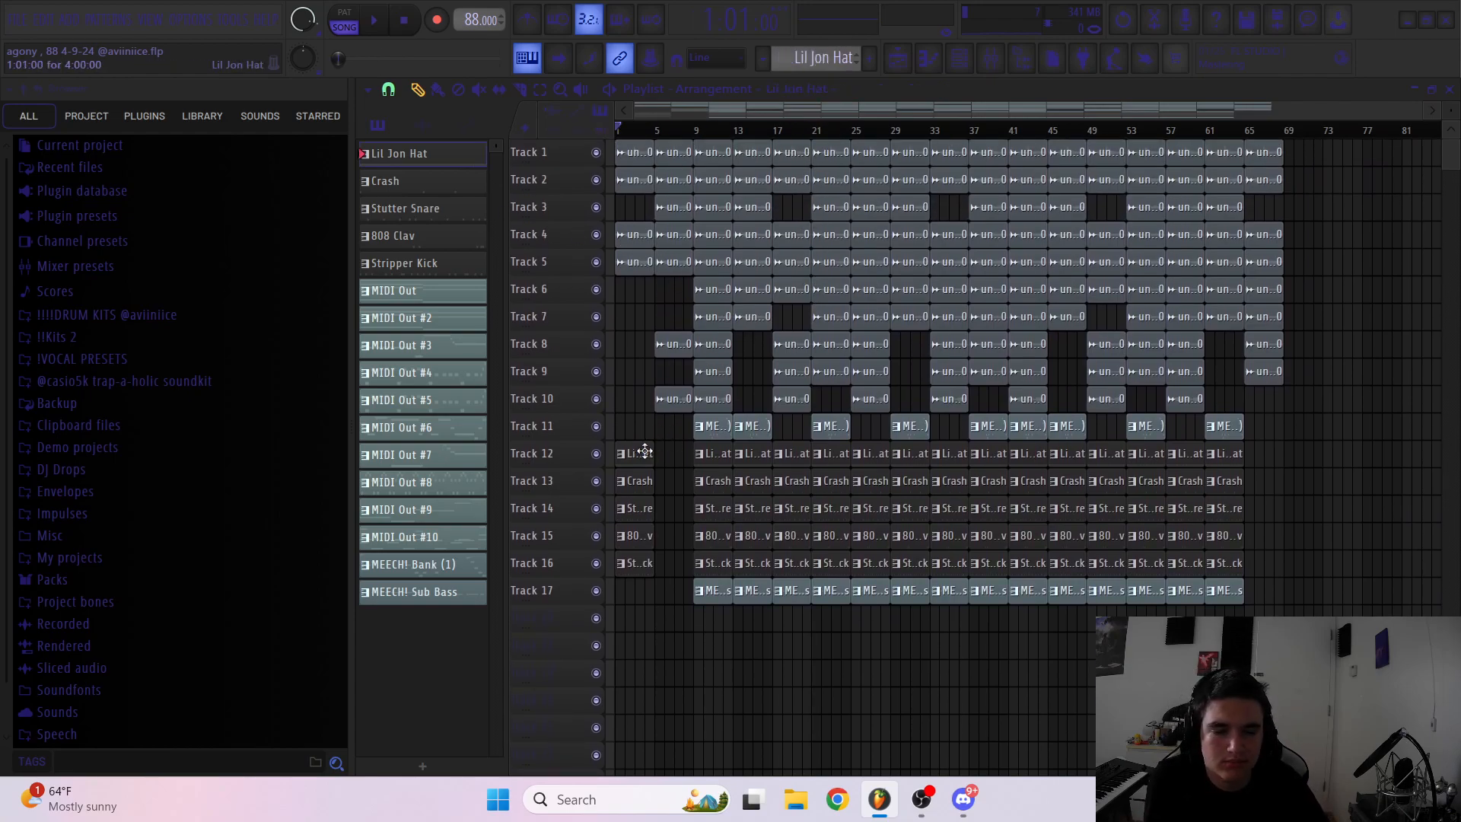
pyautogui.moveTo(1459, 118); pyautogui.dragTo(1458, 115)
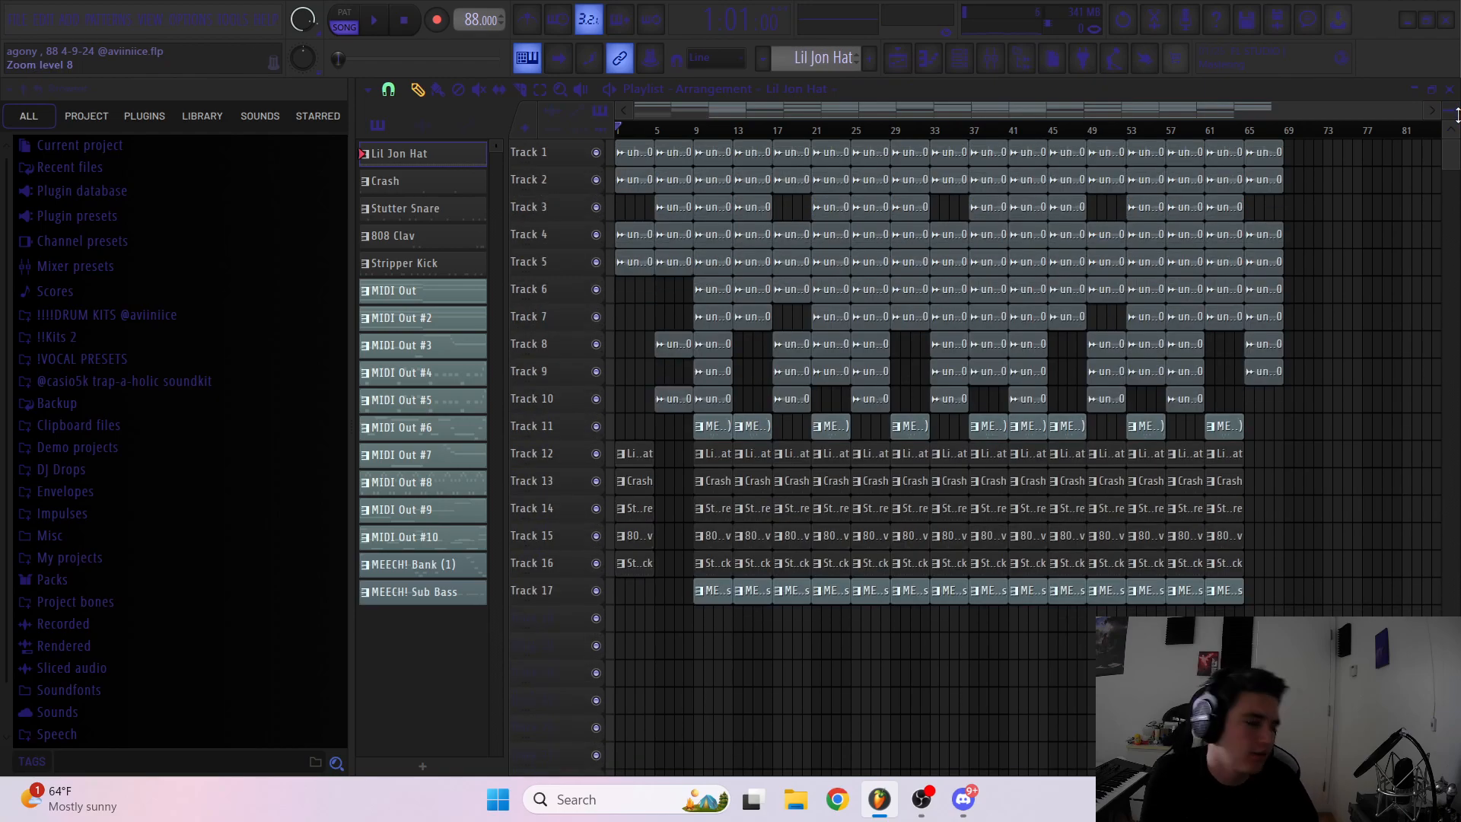